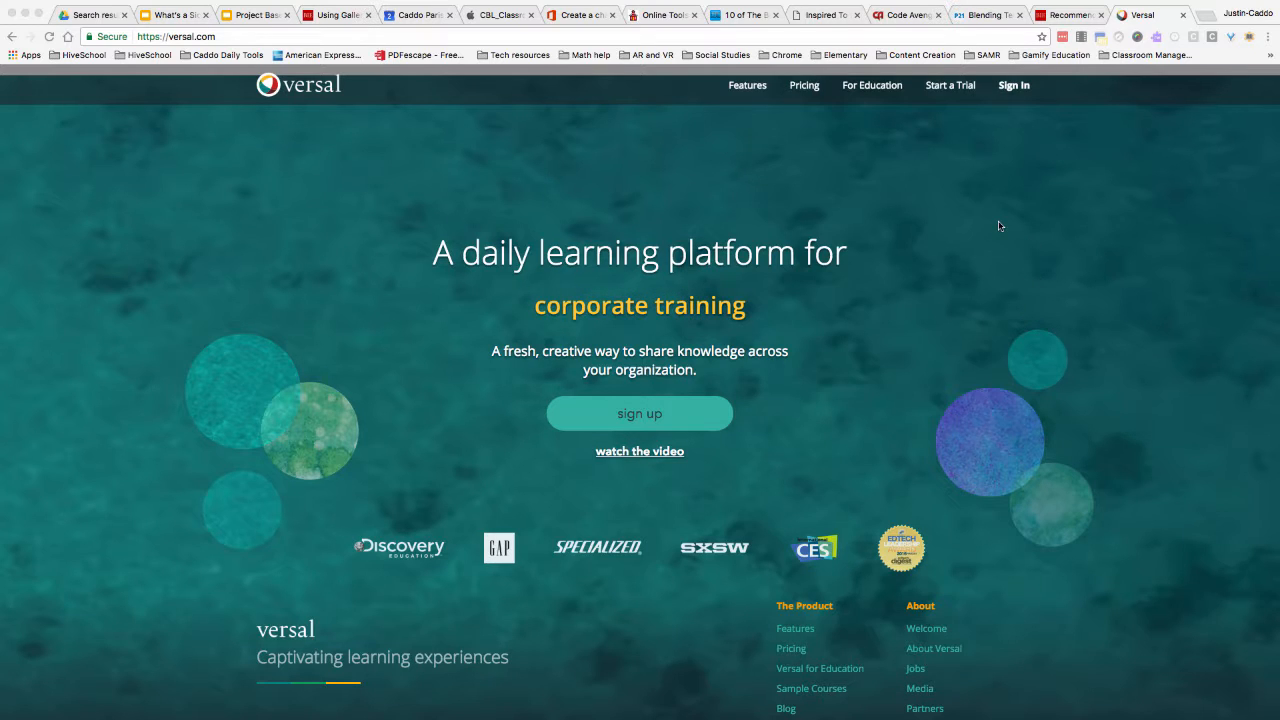
# Sign in with the Google account and create a new course titled with the teacher's surname followed by "Absent".
pyautogui.click(1013, 86)
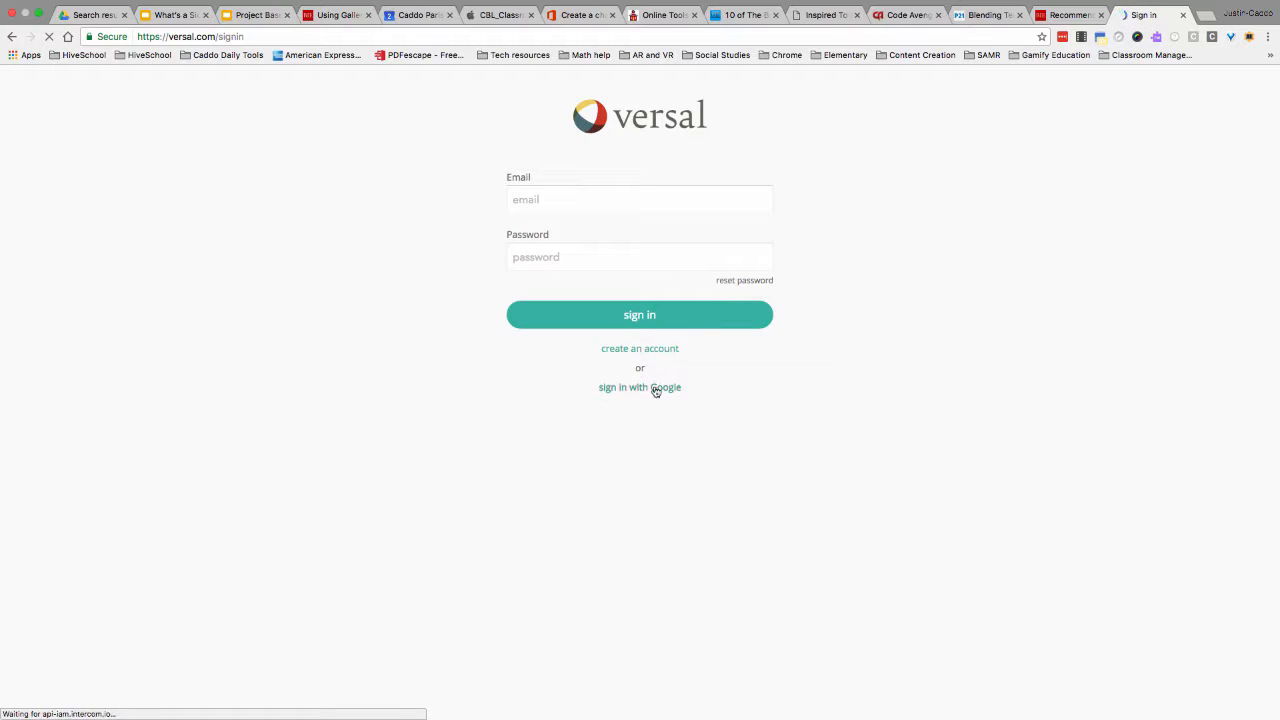
pyautogui.click(659, 390)
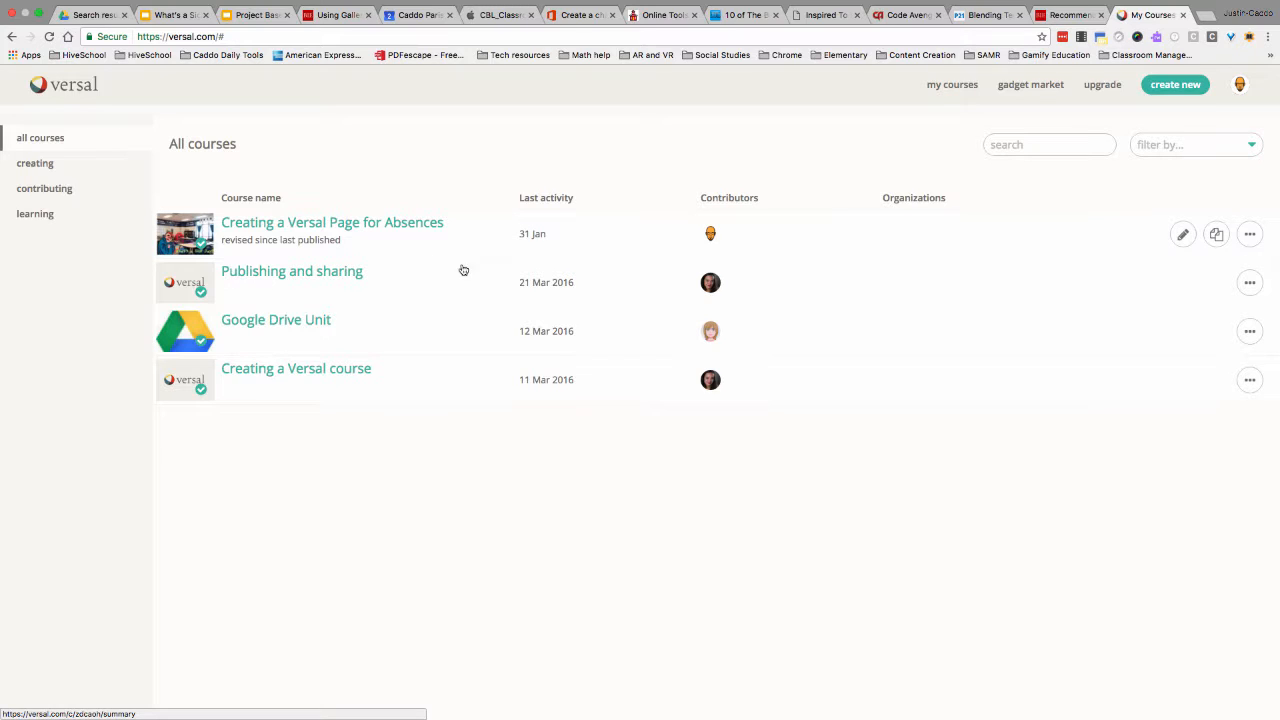
pyautogui.click(1184, 87)
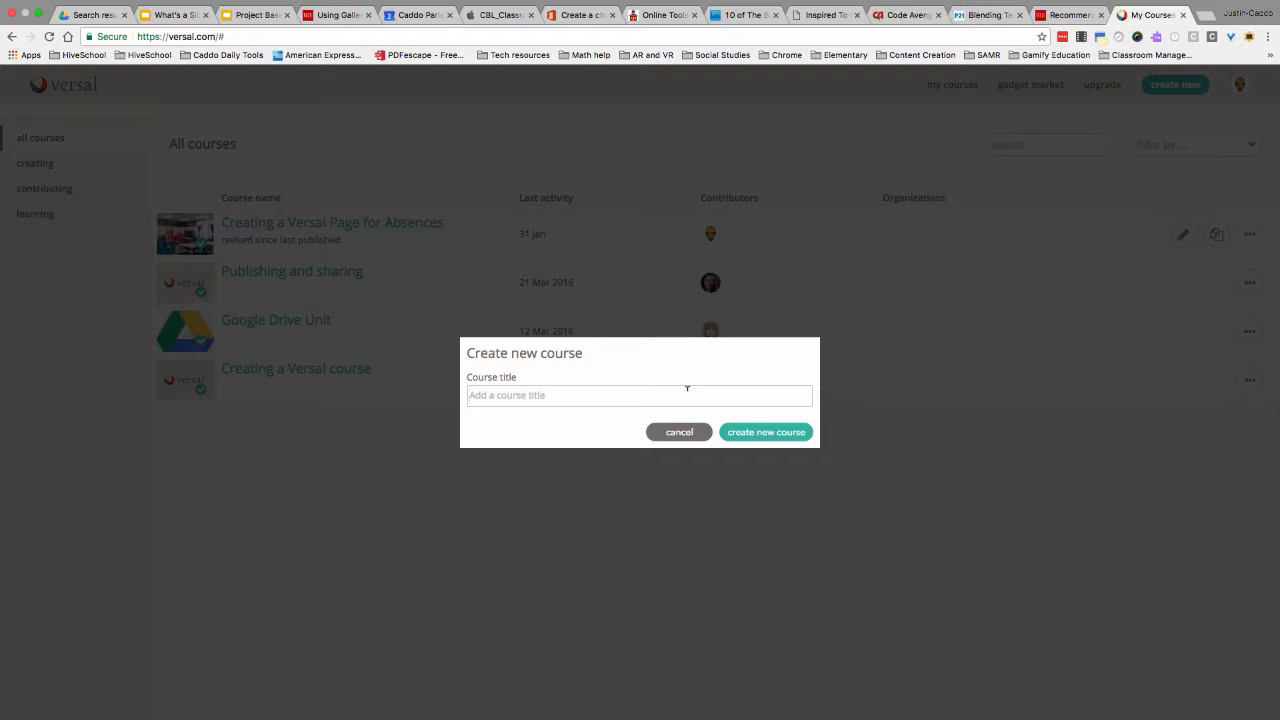
pyautogui.write('Steele Abent')
pyautogui.press('BackSpace')
pyautogui.press('BackSpace')
pyautogui.press('BackSpace')
pyautogui.write('sen')
pyautogui.click(785, 432)
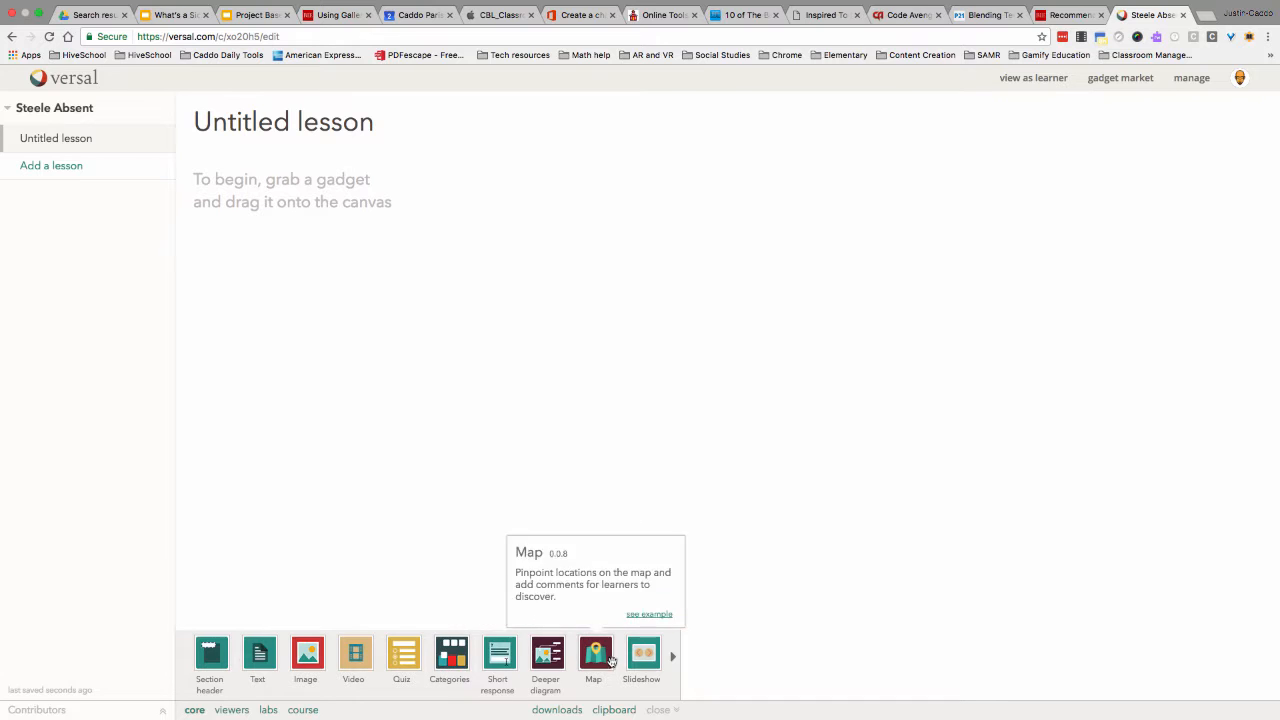
pyautogui.click(672, 658)
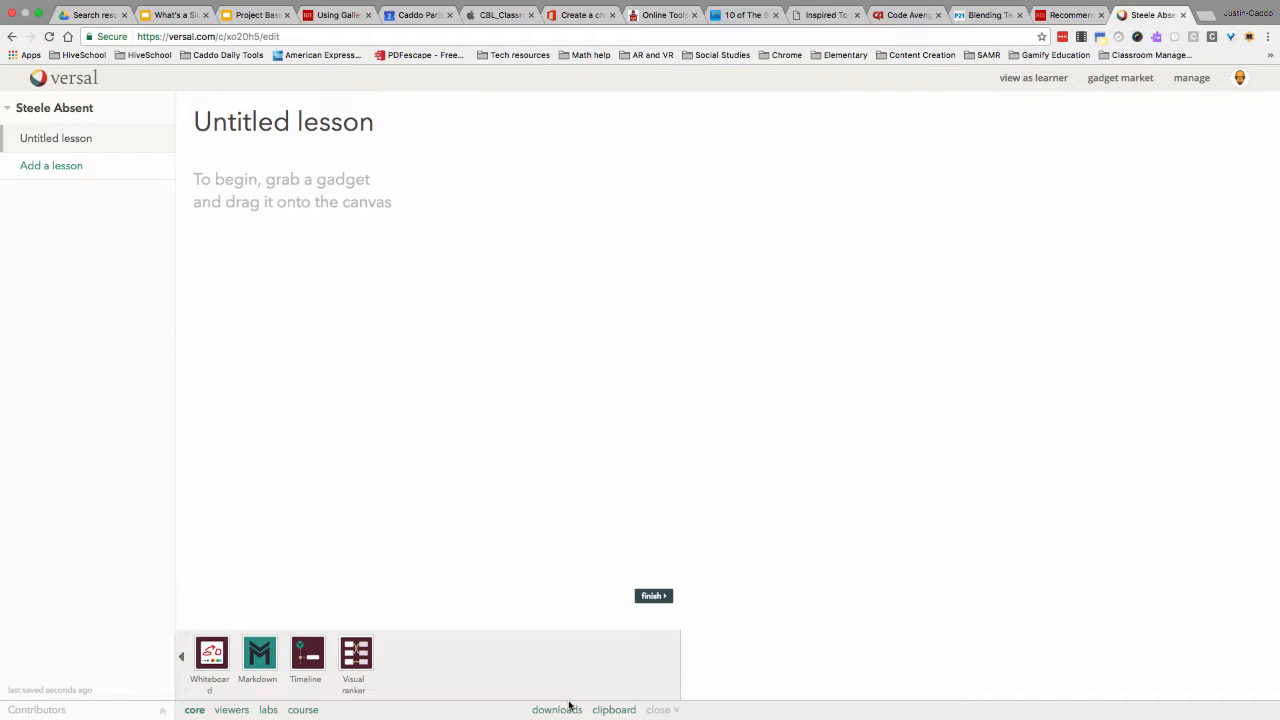
pyautogui.click(181, 657)
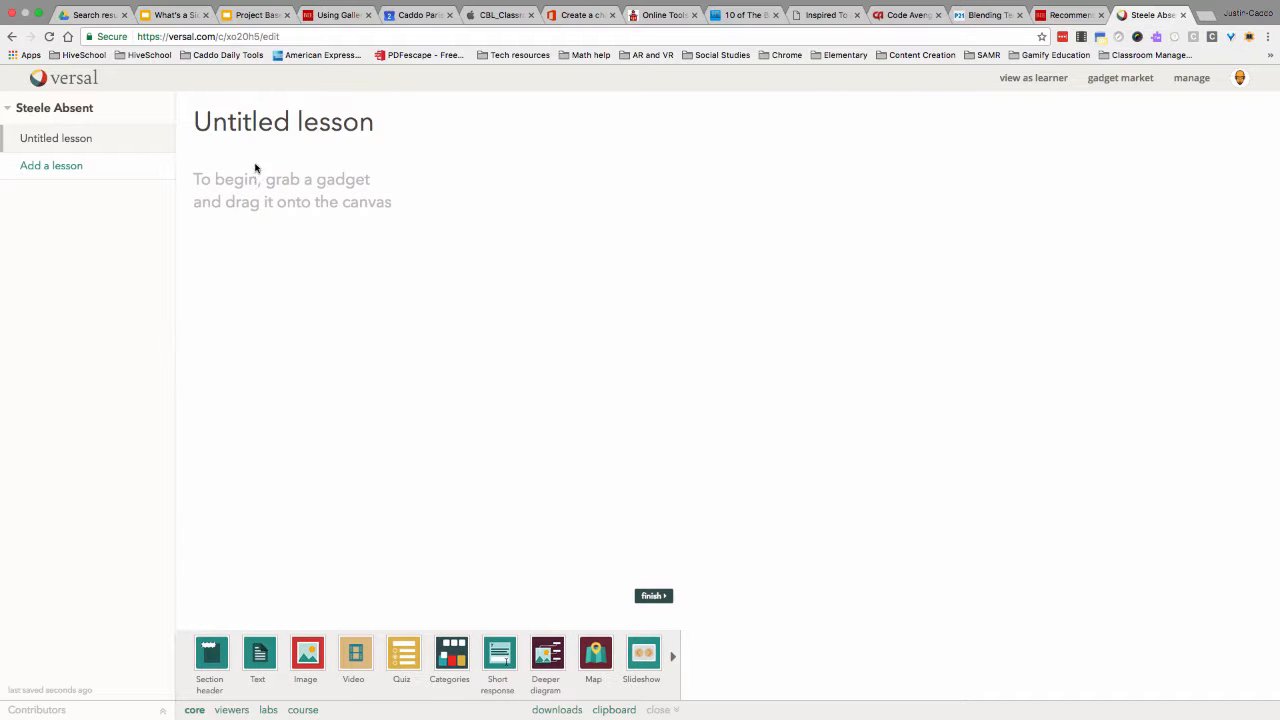
# Retitle the untitled first lesson with the teacher's surname followed by "Absent February 2nd".
pyautogui.click(193, 121)
pyautogui.write('Steele Absent ')
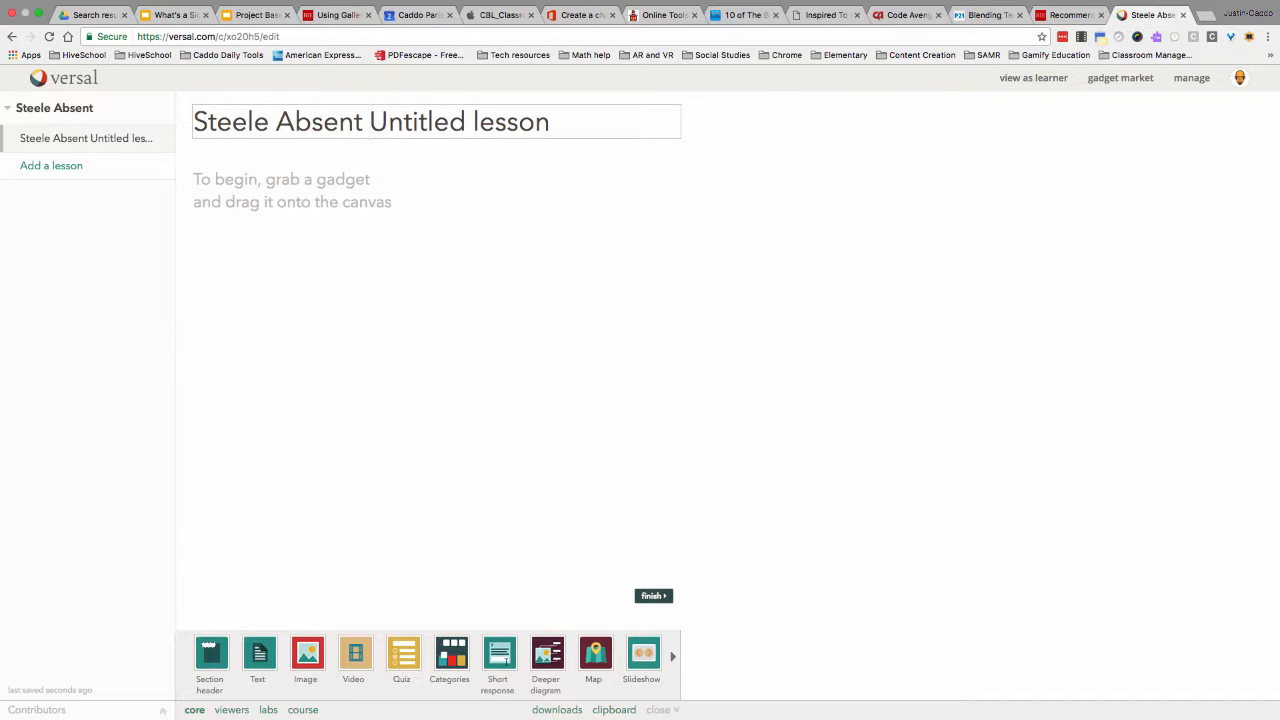
pyautogui.write('February ')
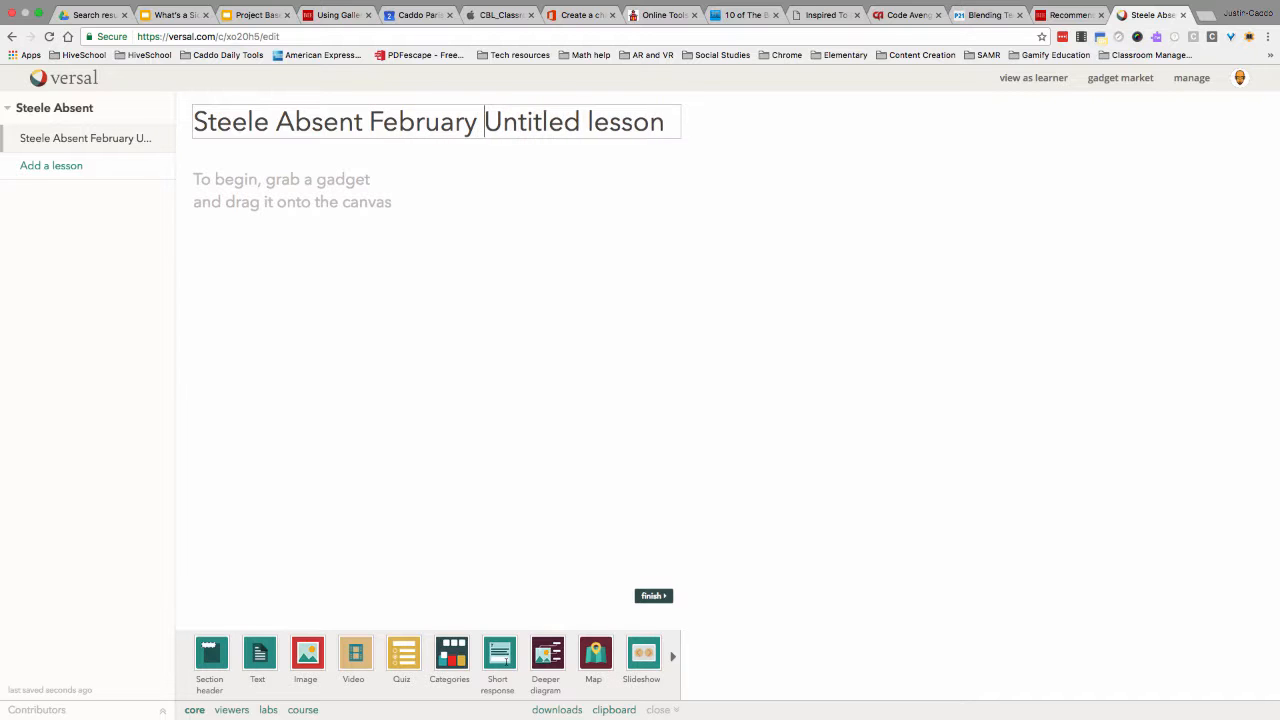
pyautogui.write('2nd')
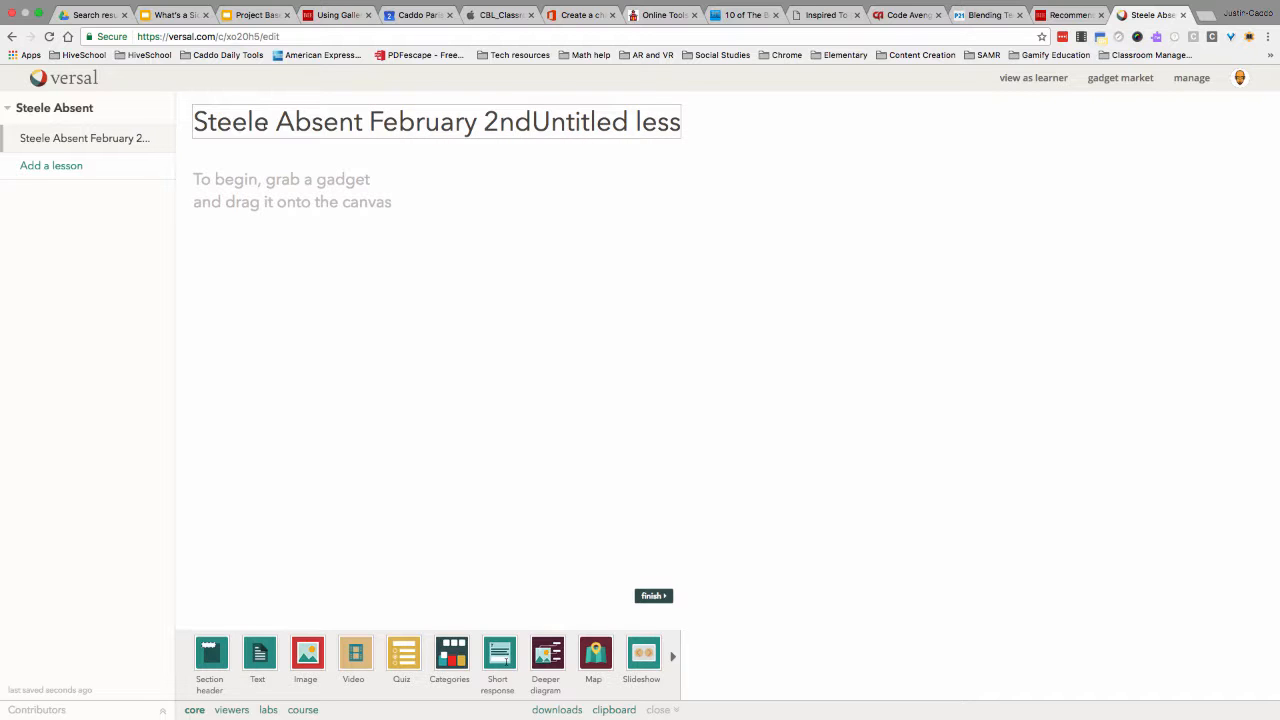
pyautogui.moveTo(532, 121); pyautogui.dragTo(777, 150)
pyautogui.press('BackSpace')
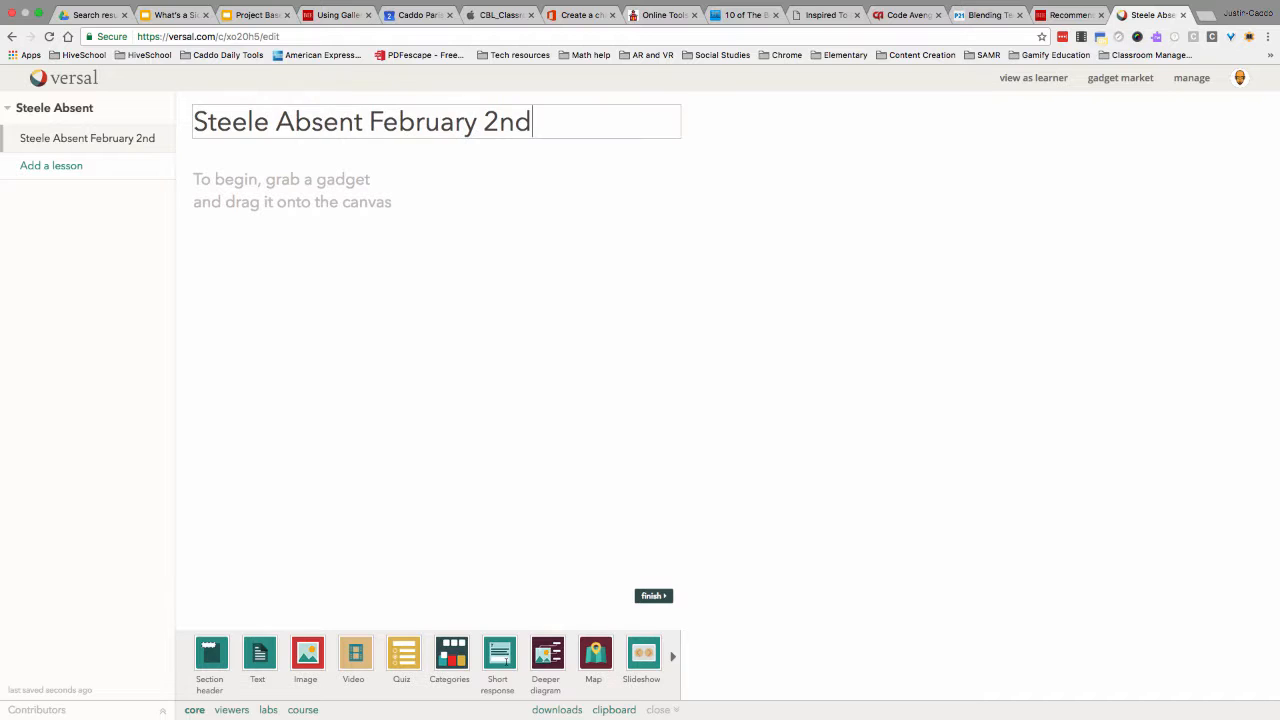
# Add a second lesson to the course and title it "Lesson Plans".
pyautogui.click(111, 168)
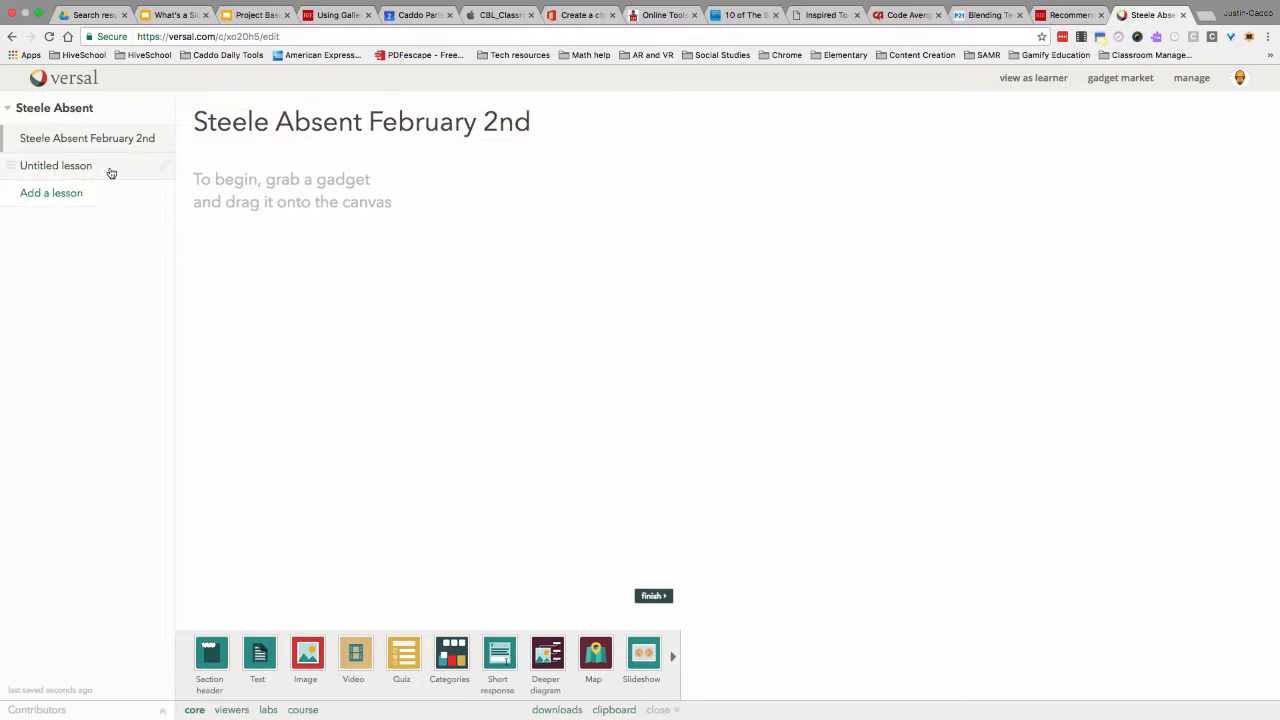
pyautogui.tripleClick(282, 124)
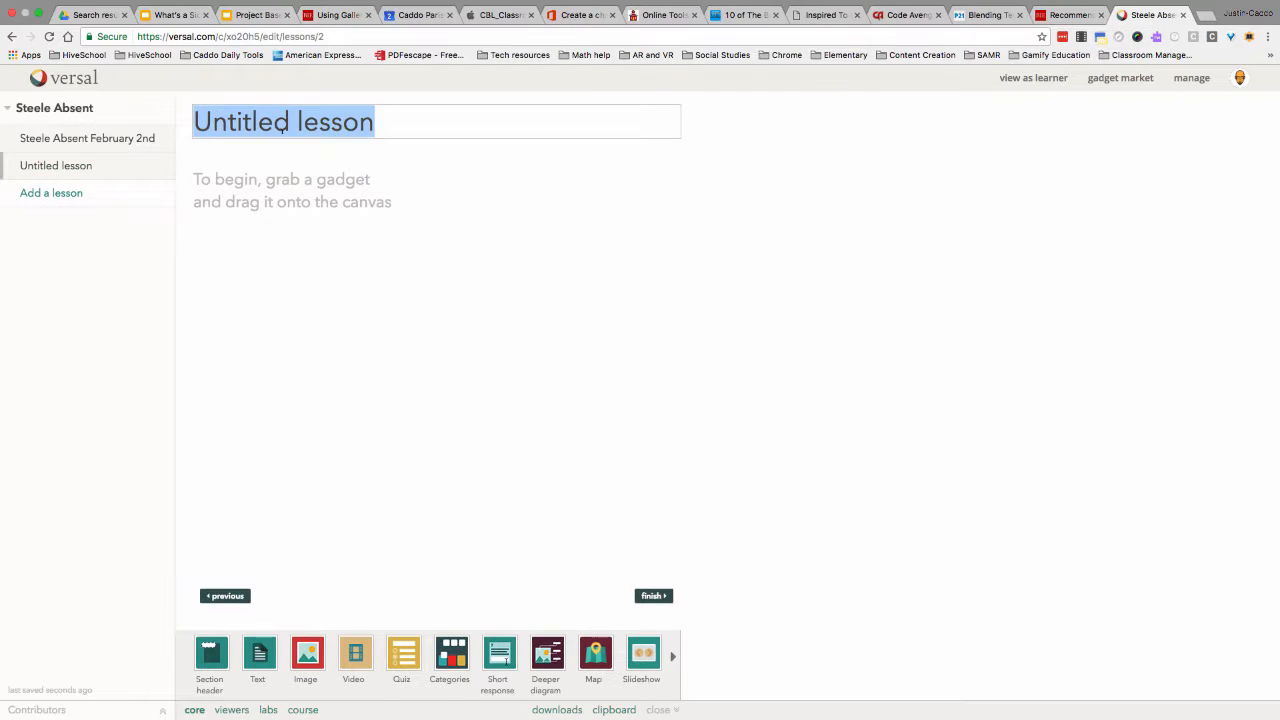
pyautogui.write('Lesson Plans')
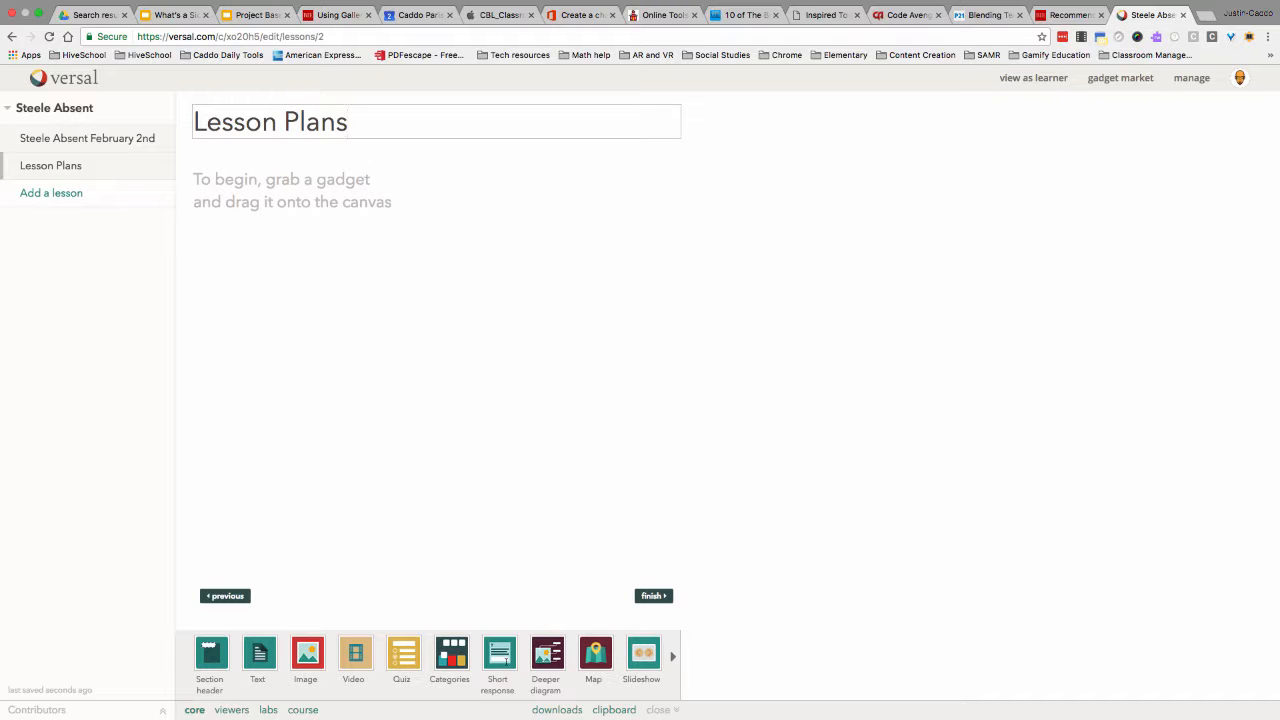
# Add a third lesson to the course and title it "Emergency Procedures".
pyautogui.click(55, 192)
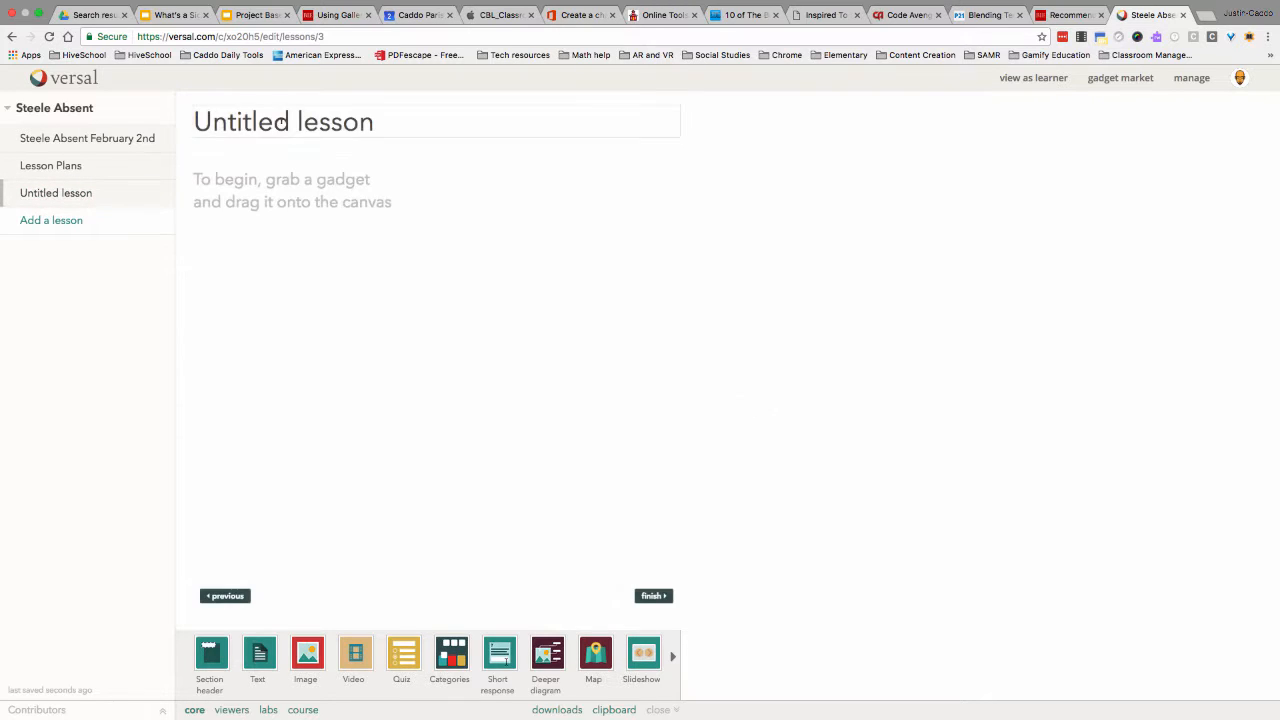
pyautogui.tripleClick(282, 122)
pyautogui.write('Emer')
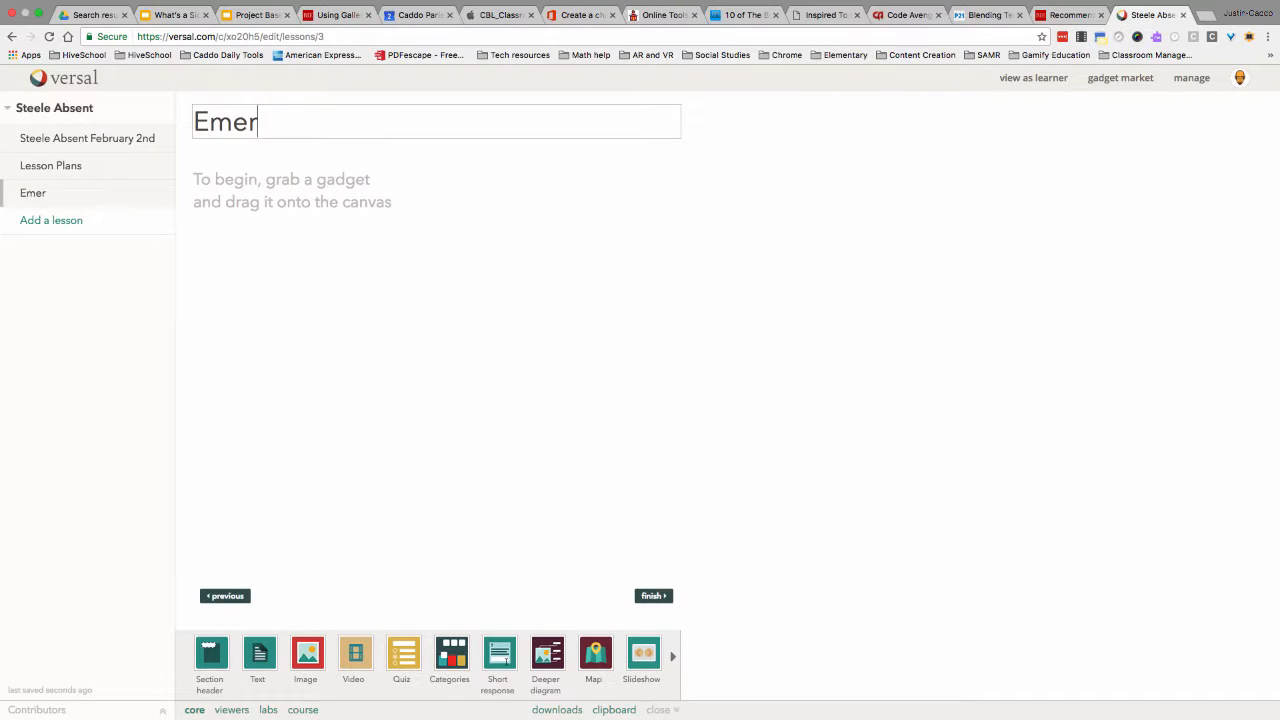
pyautogui.write('gency Procedures')
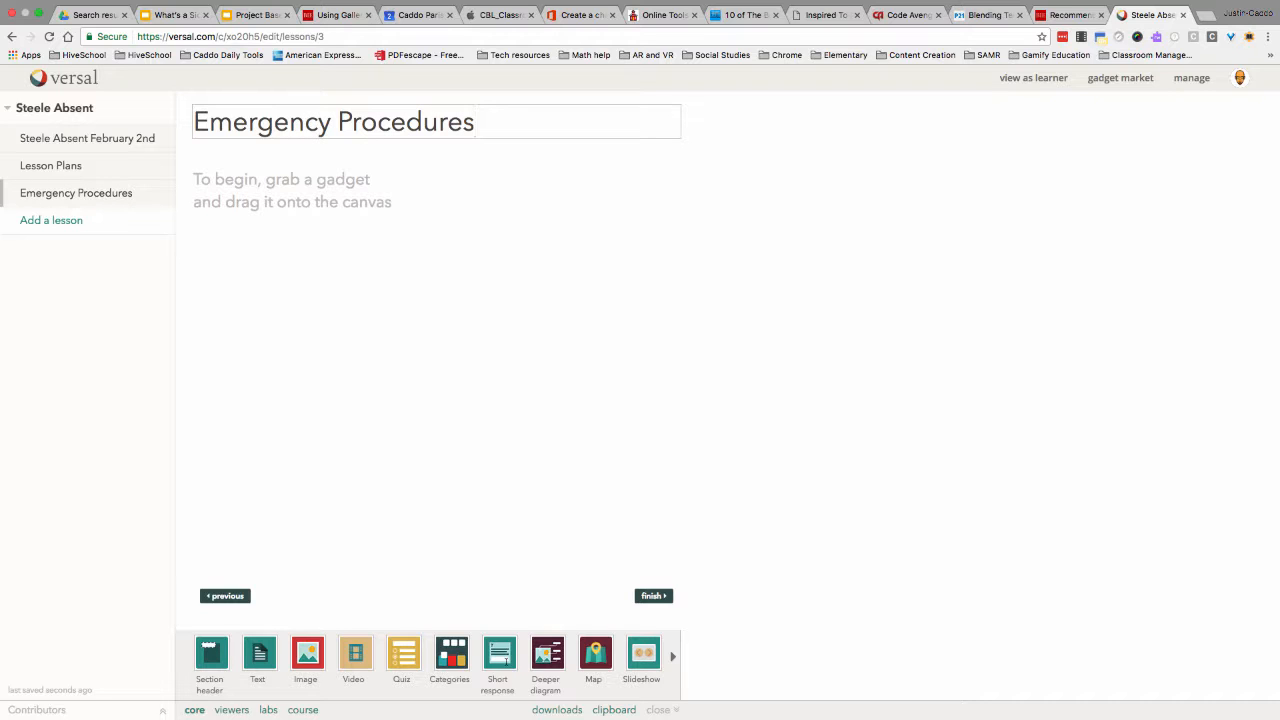
# Add a fourth lesson to the course and title it "Seating Charts".
pyautogui.click(78, 221)
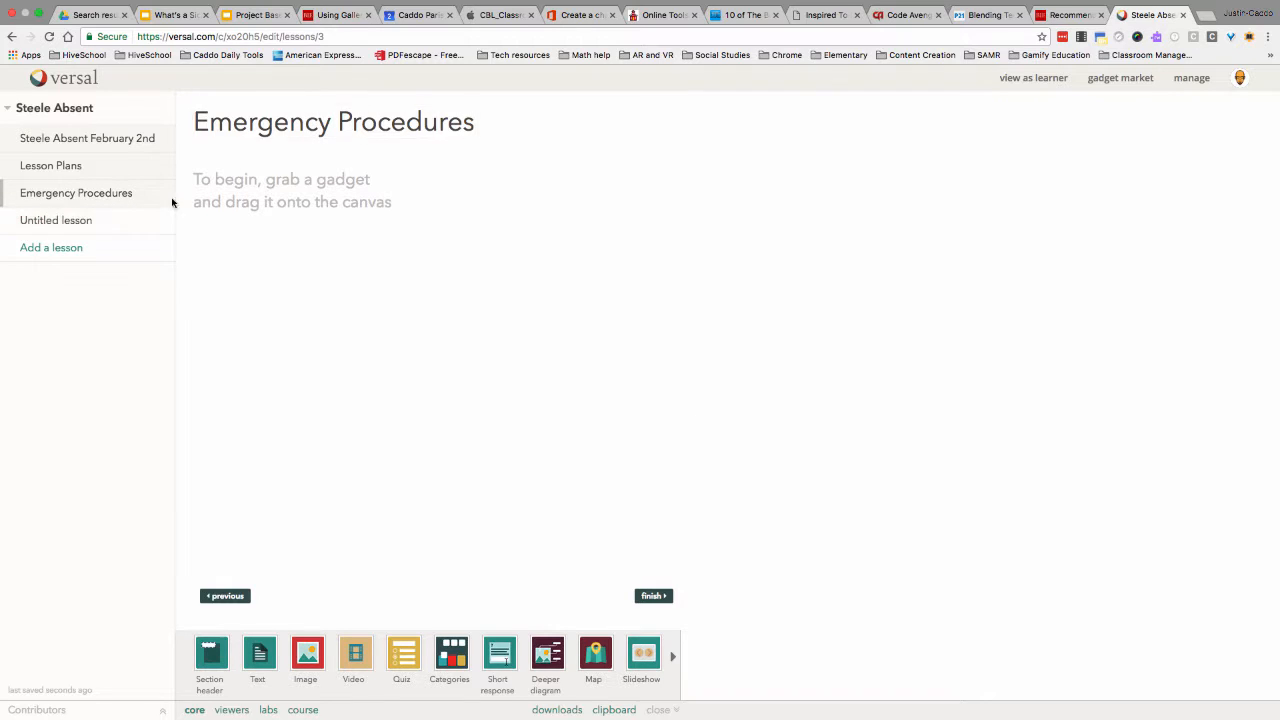
pyautogui.doubleClick(294, 122)
pyautogui.tripleClick(294, 122)
pyautogui.write('Seating CHarts')
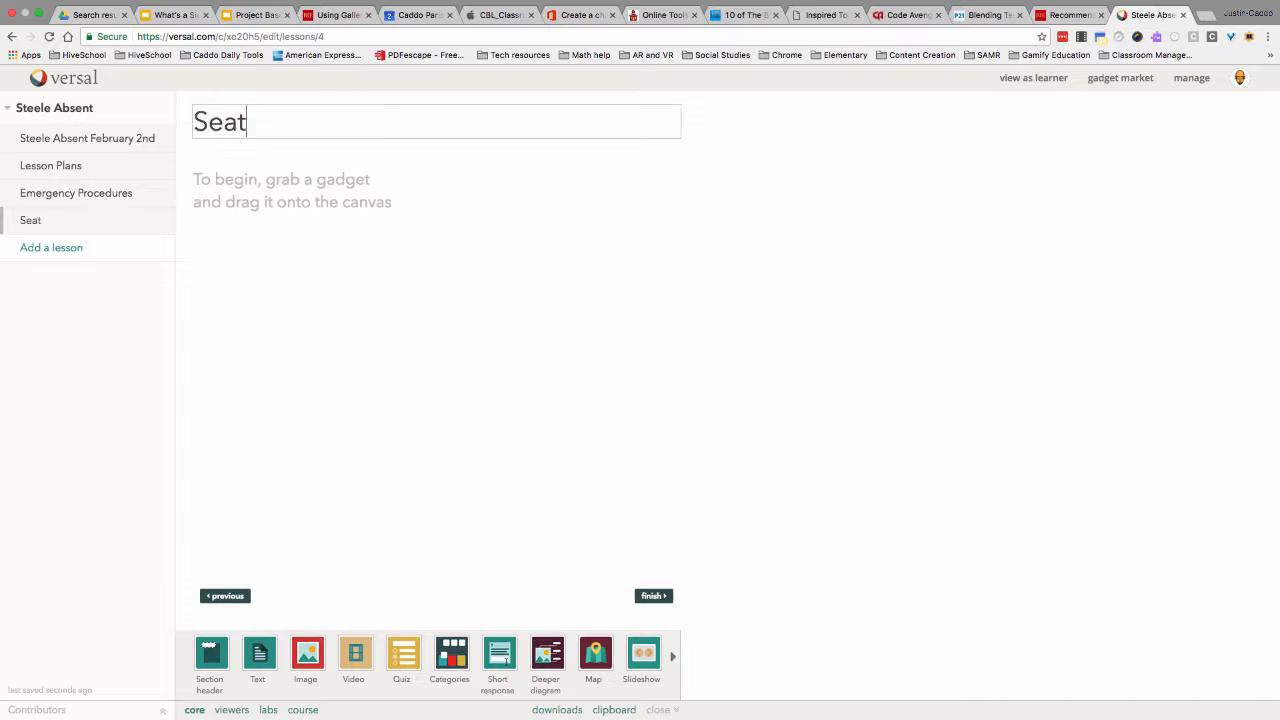
pyautogui.press('BackSpace')
pyautogui.press('BackSpace')
pyautogui.press('BackSpace')
pyautogui.press('BackSpace')
pyautogui.press('BackSpace')
pyautogui.write('harts')
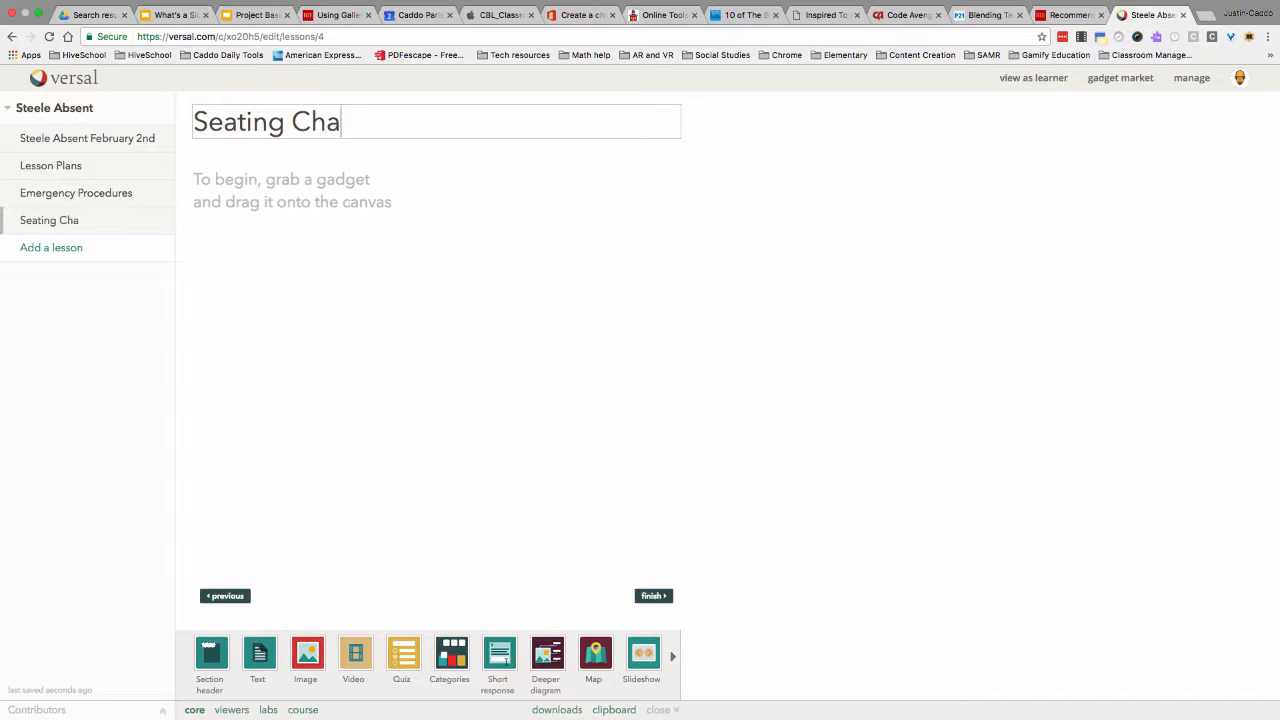
# Open the Lesson Plans lesson and place a Google Docs viewer gadget on its canvas.
pyautogui.click(64, 166)
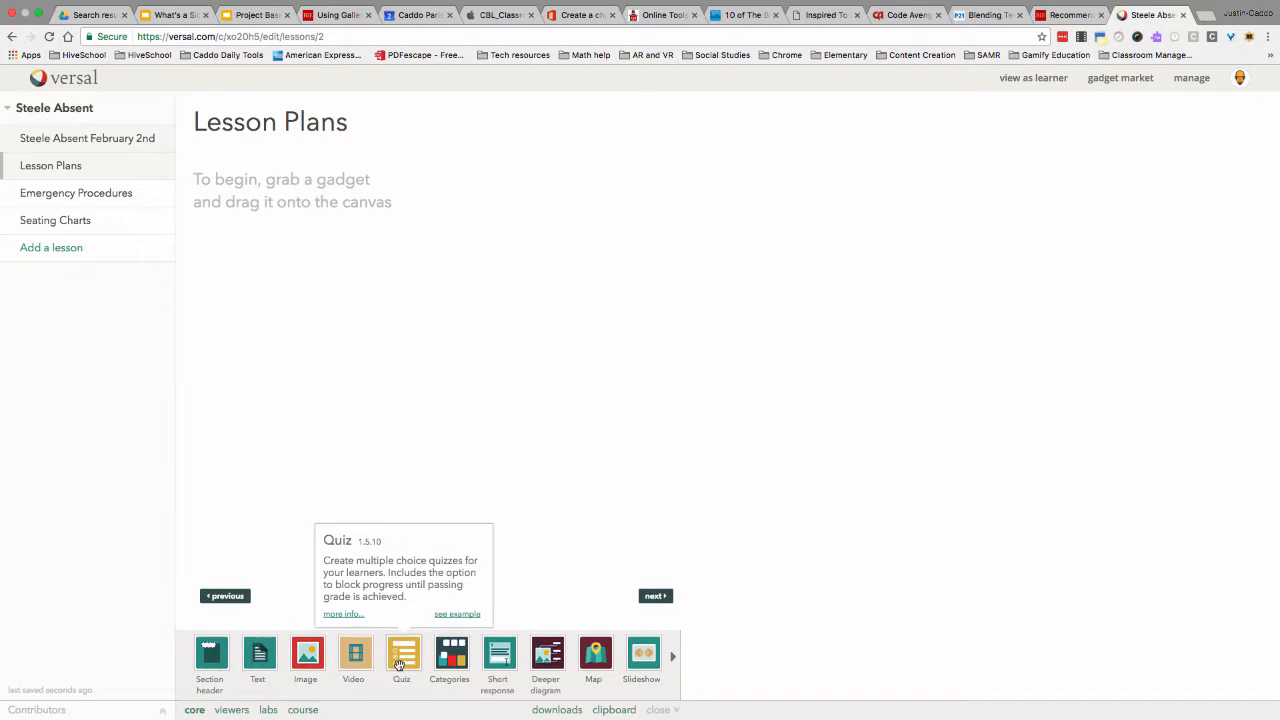
pyautogui.moveTo(209, 652)
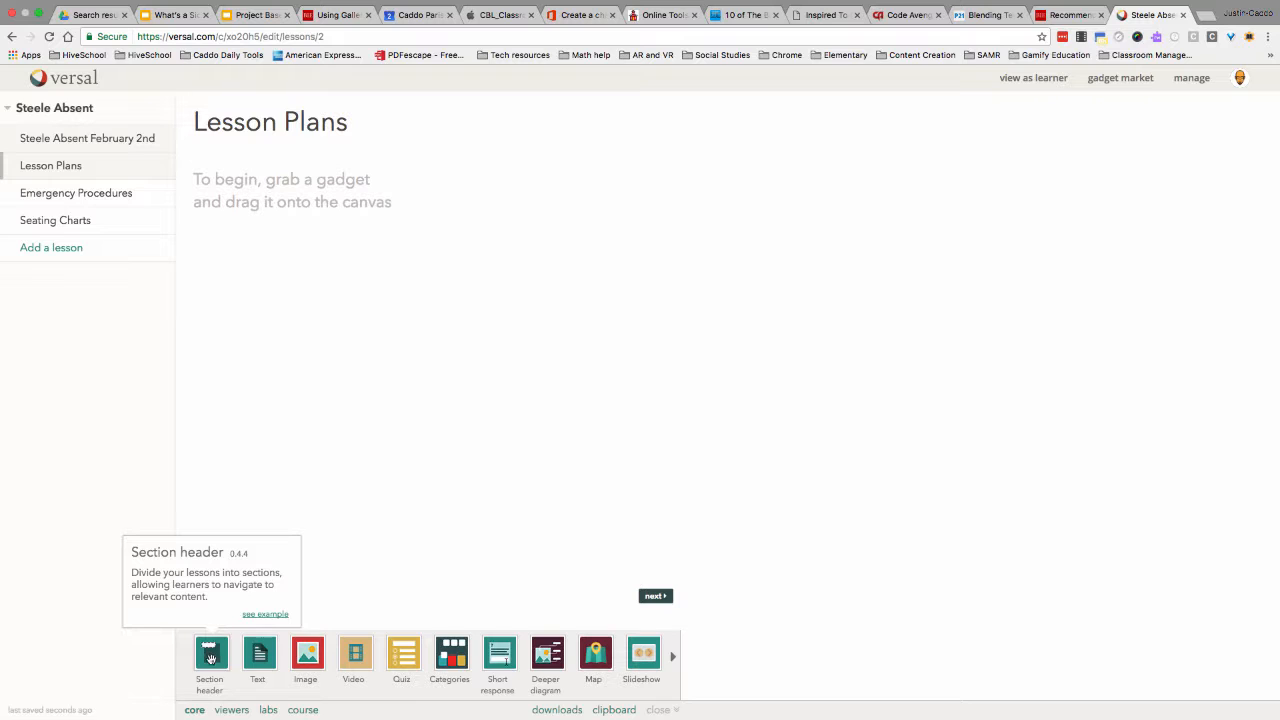
pyautogui.moveTo(256, 660)
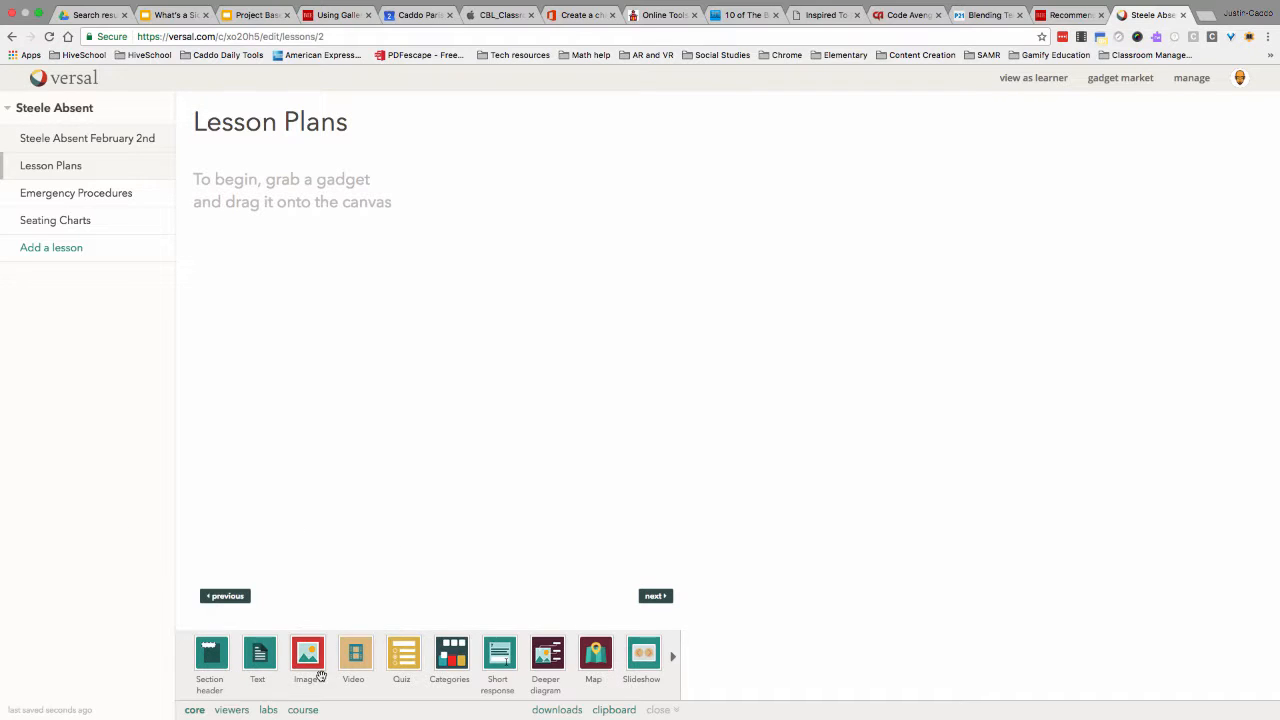
pyautogui.moveTo(467, 662)
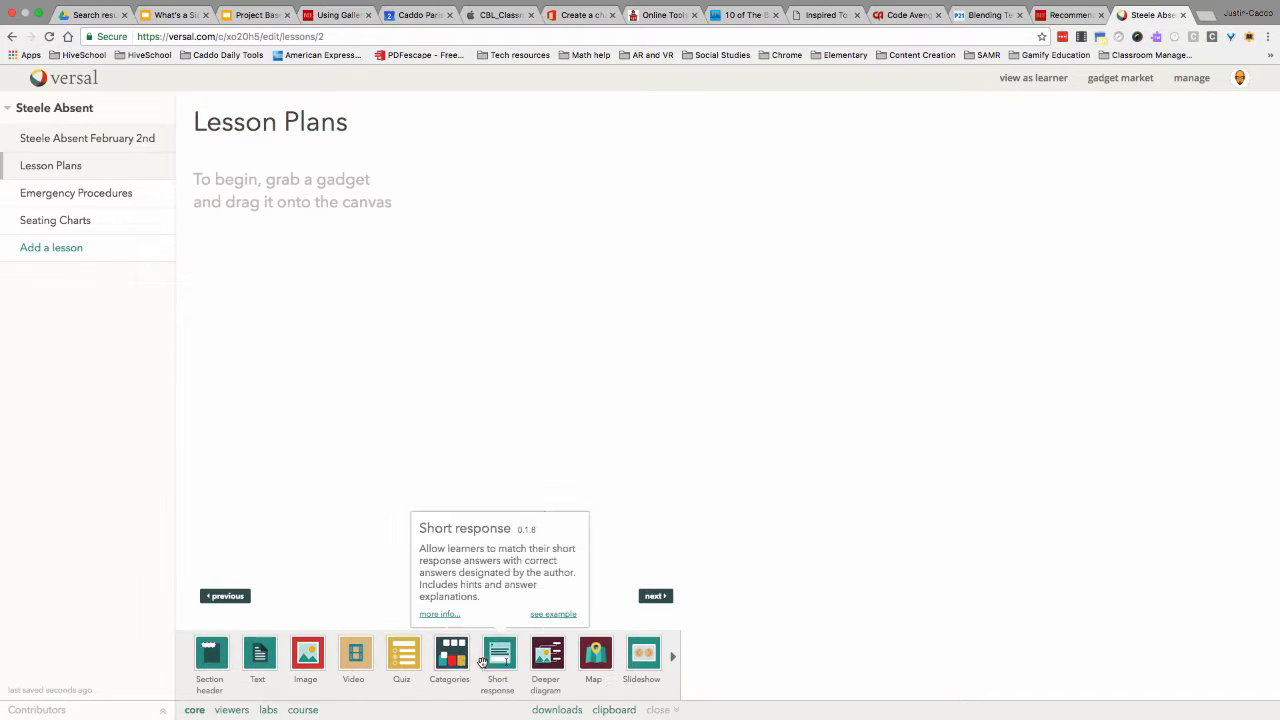
pyautogui.click(231, 710)
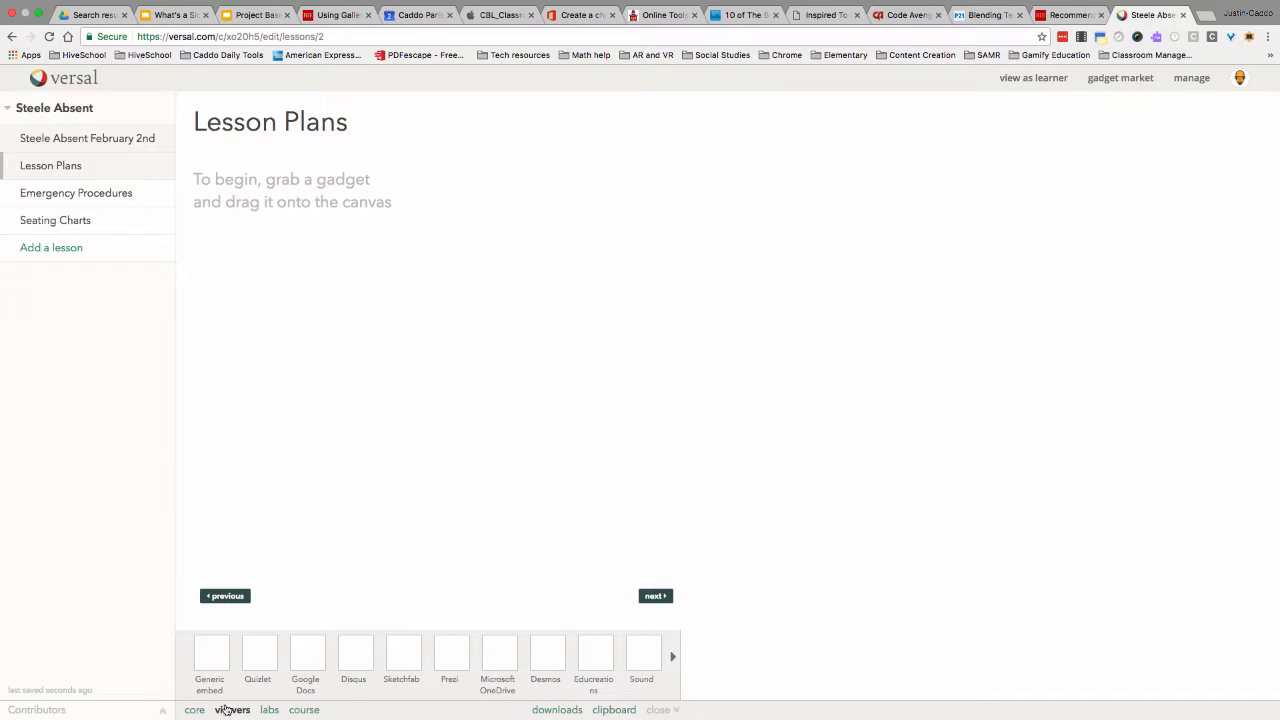
pyautogui.moveTo(295, 668)
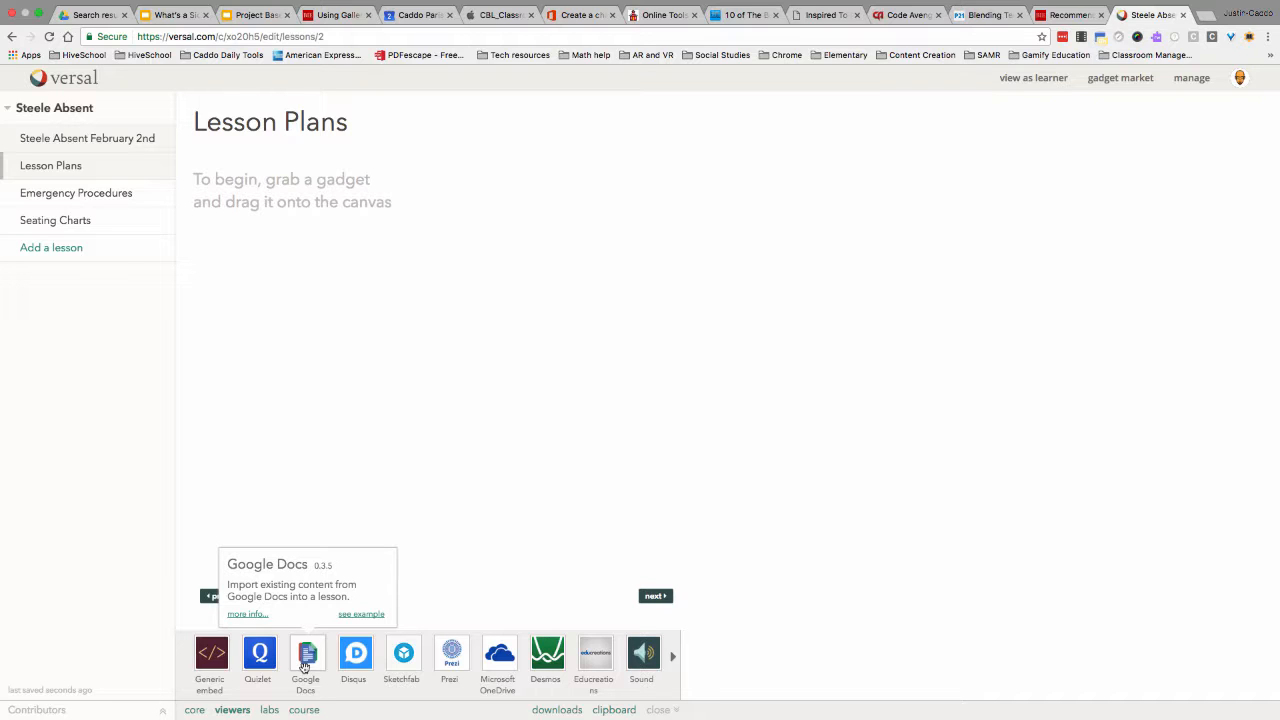
pyautogui.moveTo(306, 666); pyautogui.dragTo(280, 271)
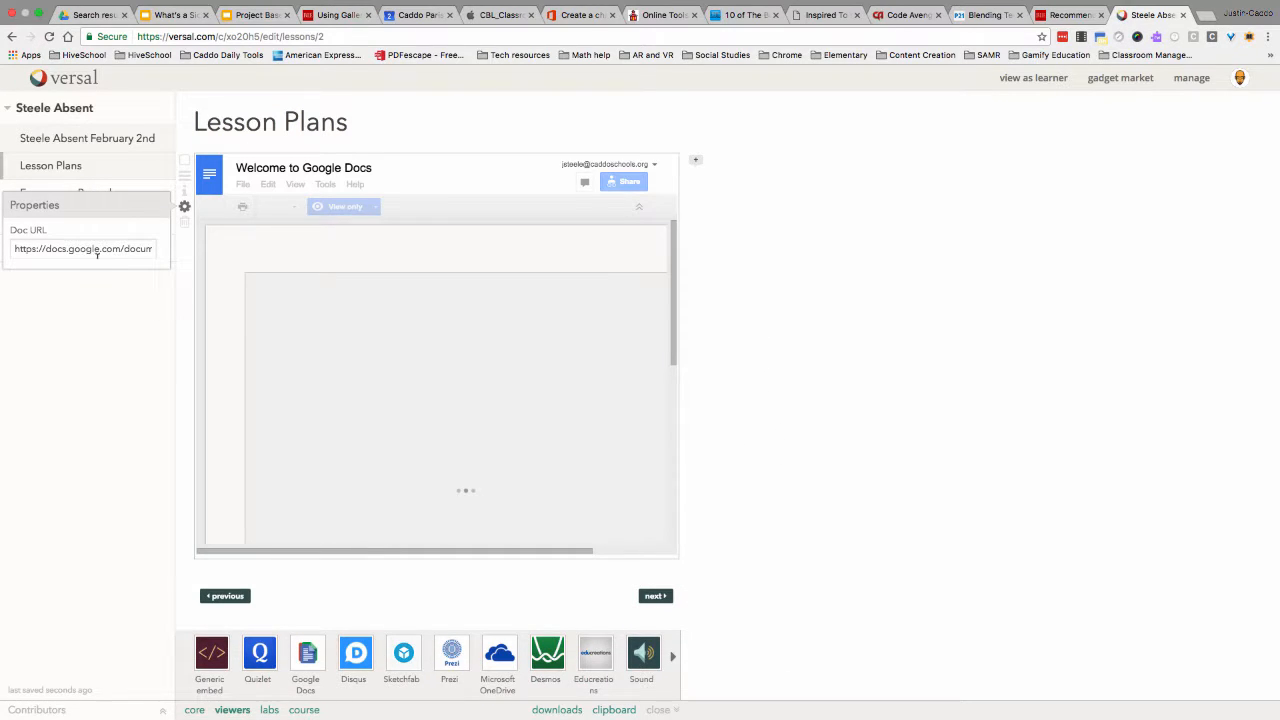
# Switch to Google Drive and get the sharing link of the first document, the Classroom Management digital age handout.
pyautogui.click(90, 15)
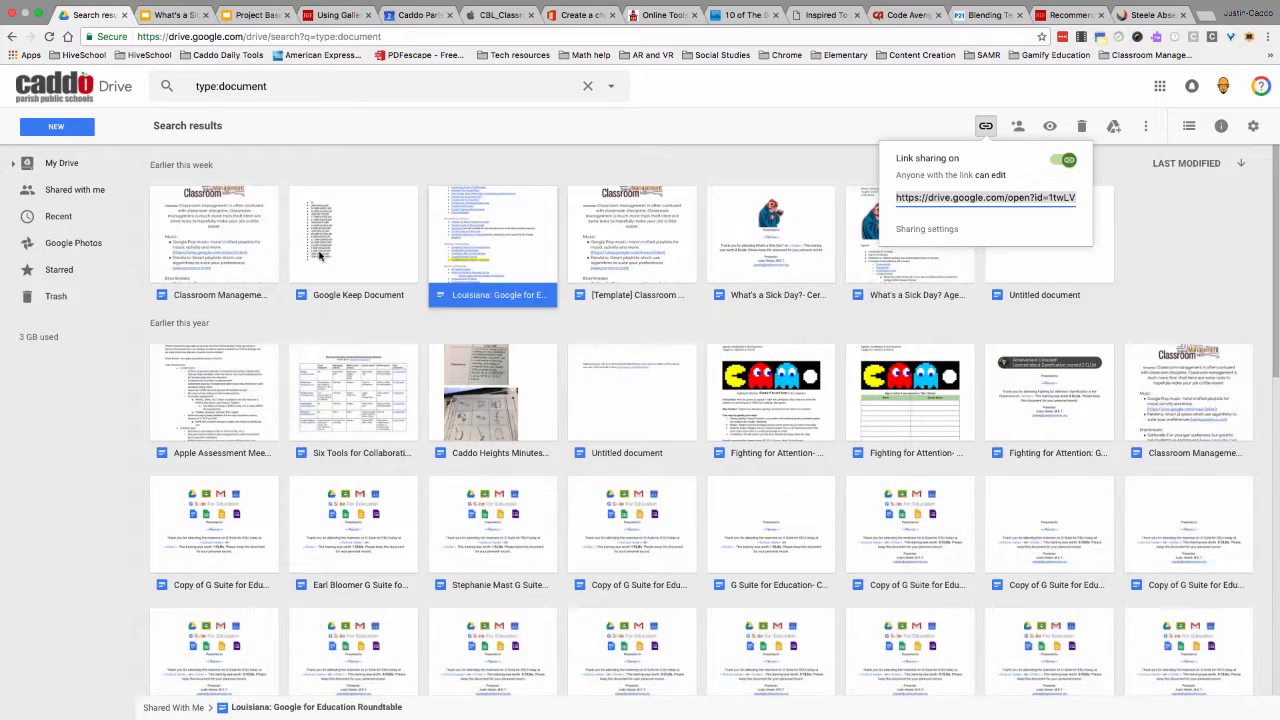
pyautogui.click(252, 247)
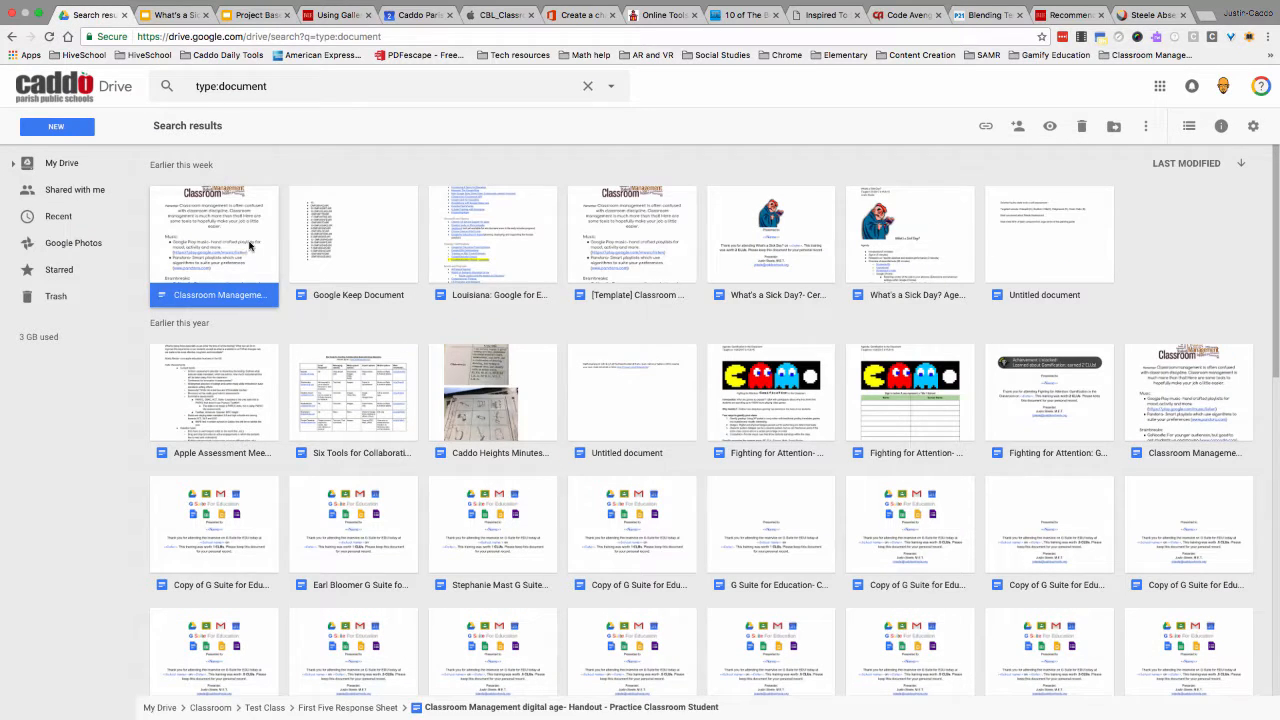
pyautogui.click(986, 126)
pyautogui.click(981, 199)
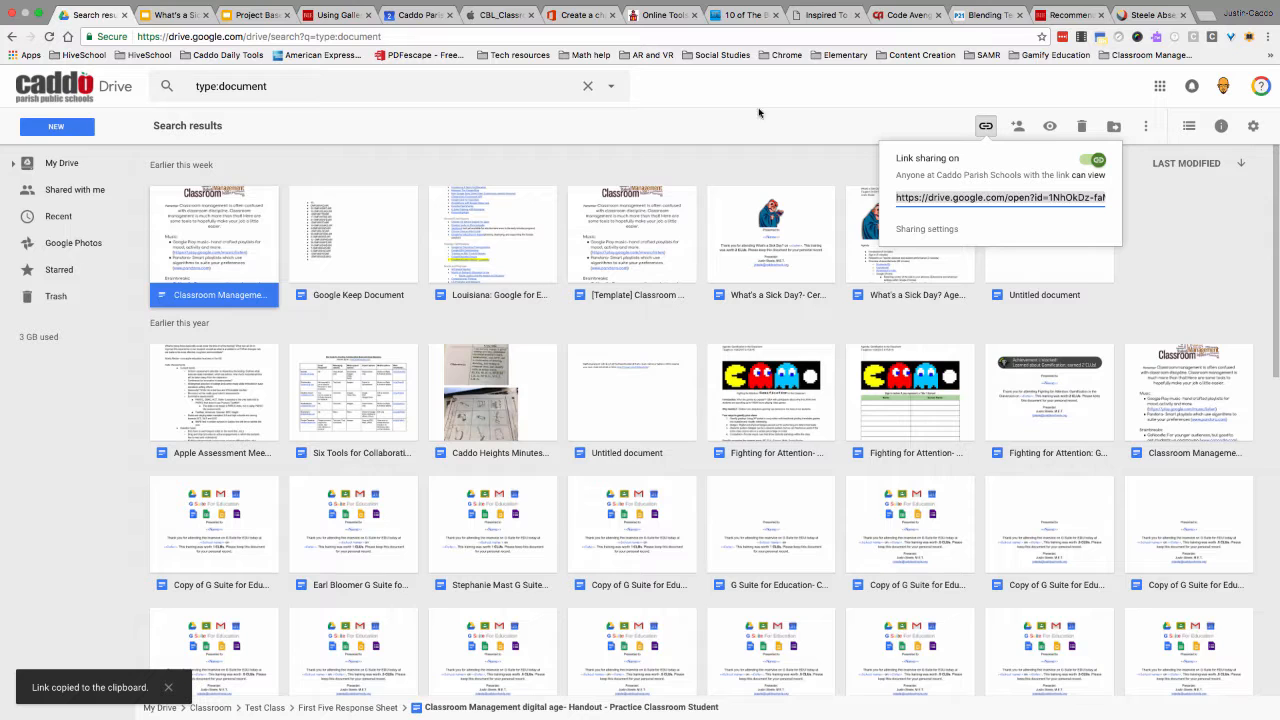
# Back in Versal, replace the Google Docs gadget's Doc URL with the copied handout link.
pyautogui.click(1150, 15)
pyautogui.tripleClick(93, 249)
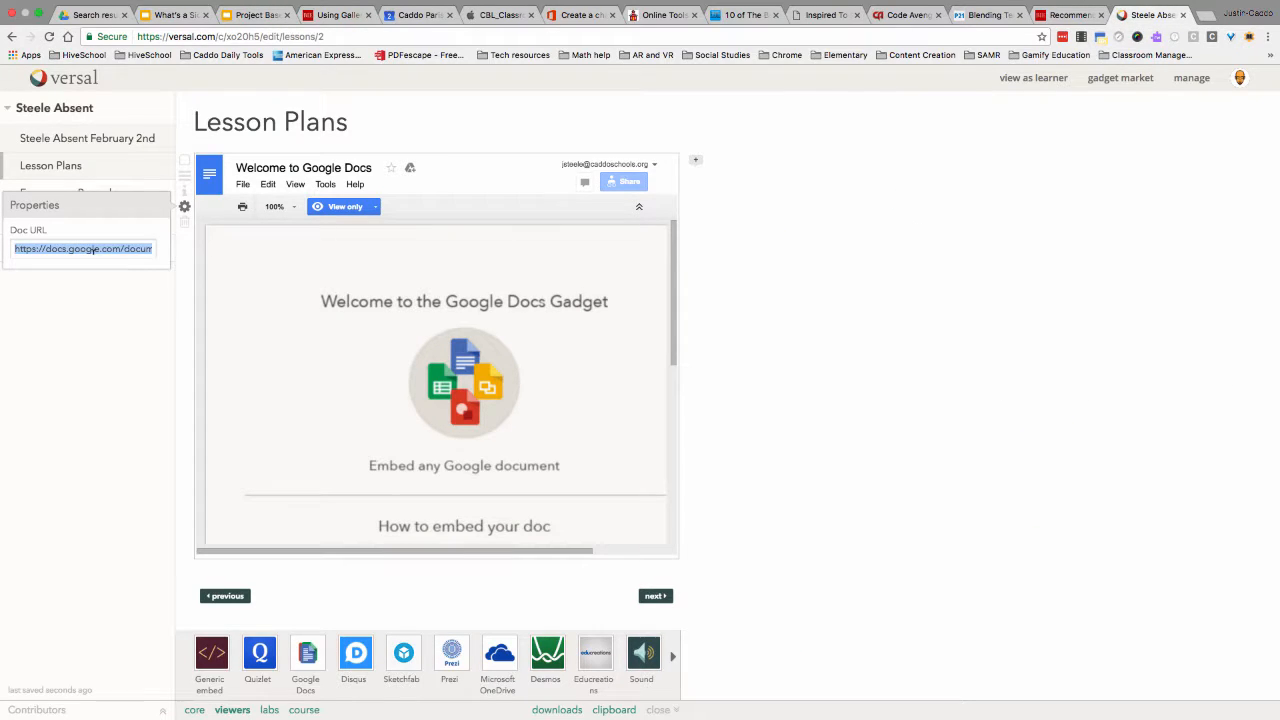
pyautogui.hotkey('ctrl', 'v')
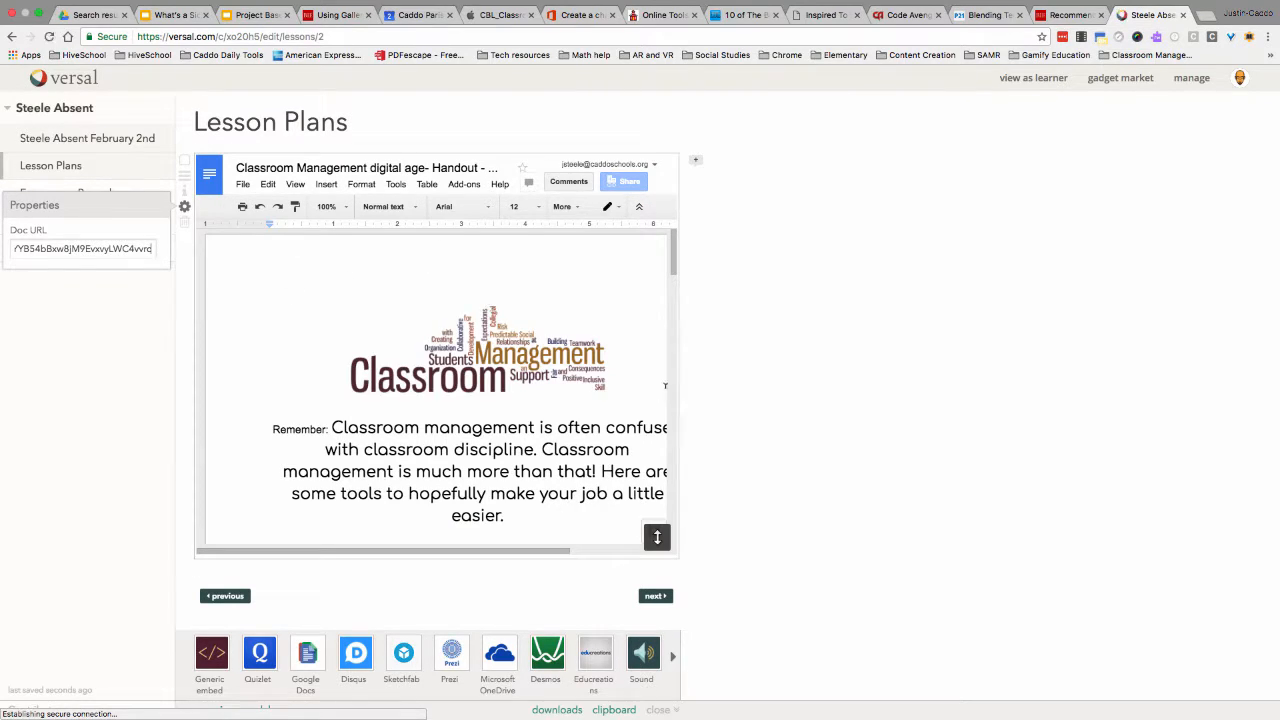
pyautogui.click(766, 391)
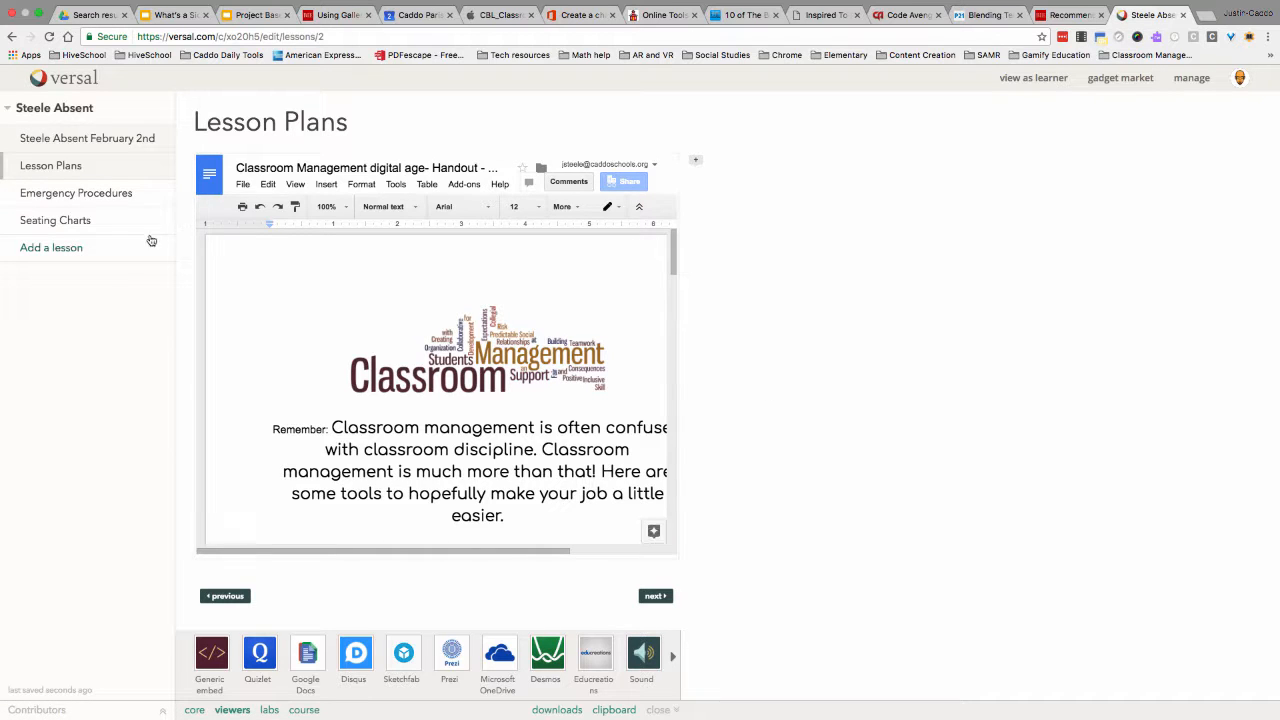
# Open the Emergency Procedures lesson and place a Google Docs gadget on its canvas.
pyautogui.click(93, 199)
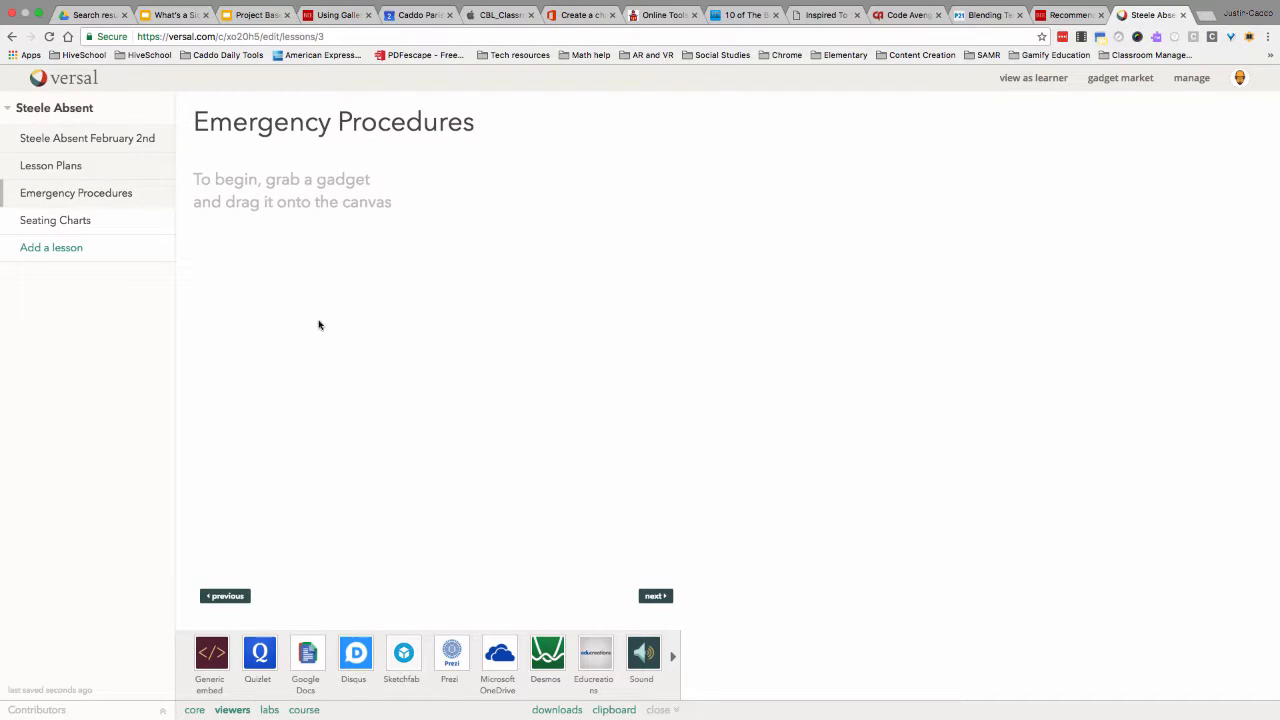
pyautogui.moveTo(306, 652); pyautogui.dragTo(277, 386)
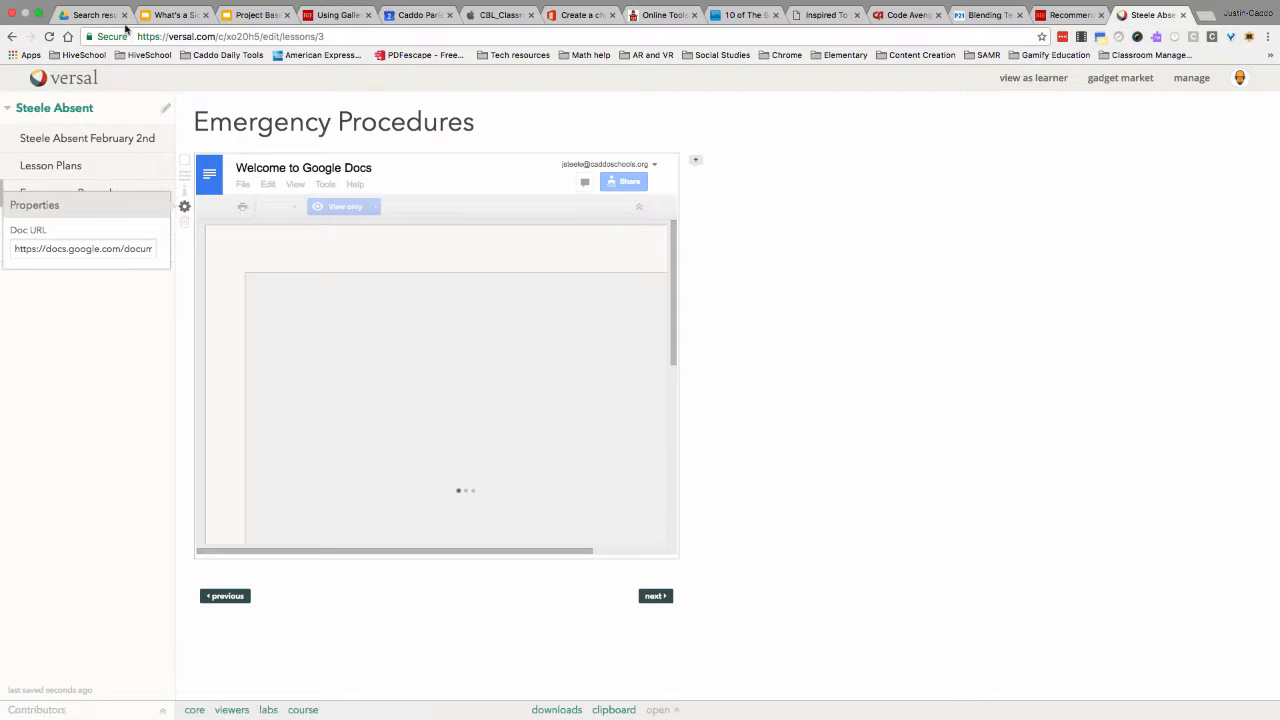
# Switch to Google Drive and get the shareable link of the Apple Assessment Meeting 1-23-2017 document.
pyautogui.click(165, 15)
pyautogui.click(92, 15)
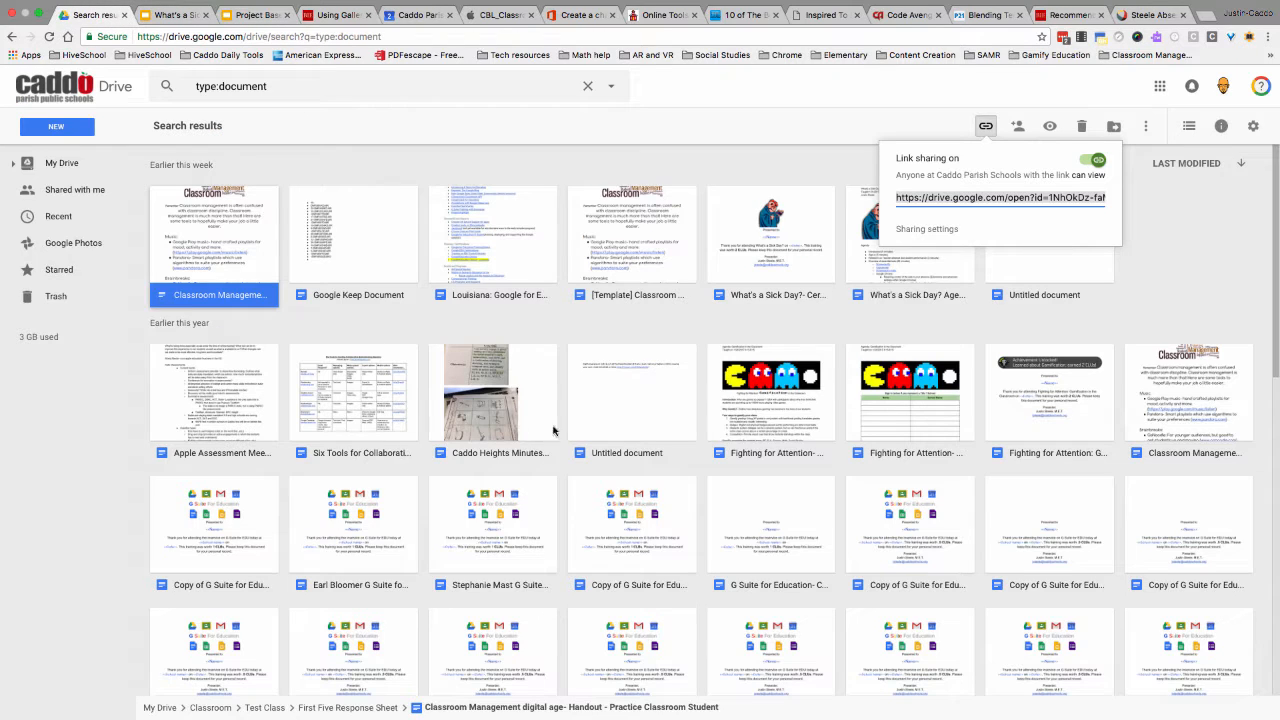
pyautogui.rightClick(231, 403)
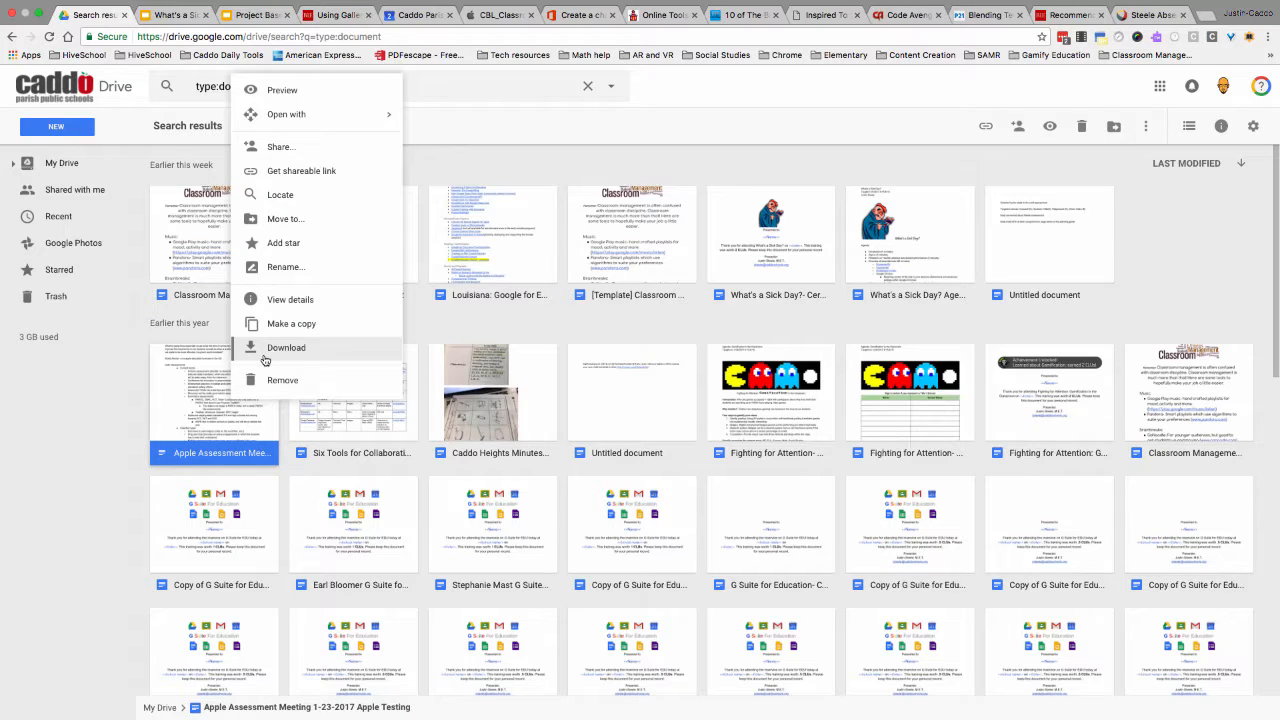
pyautogui.click(290, 174)
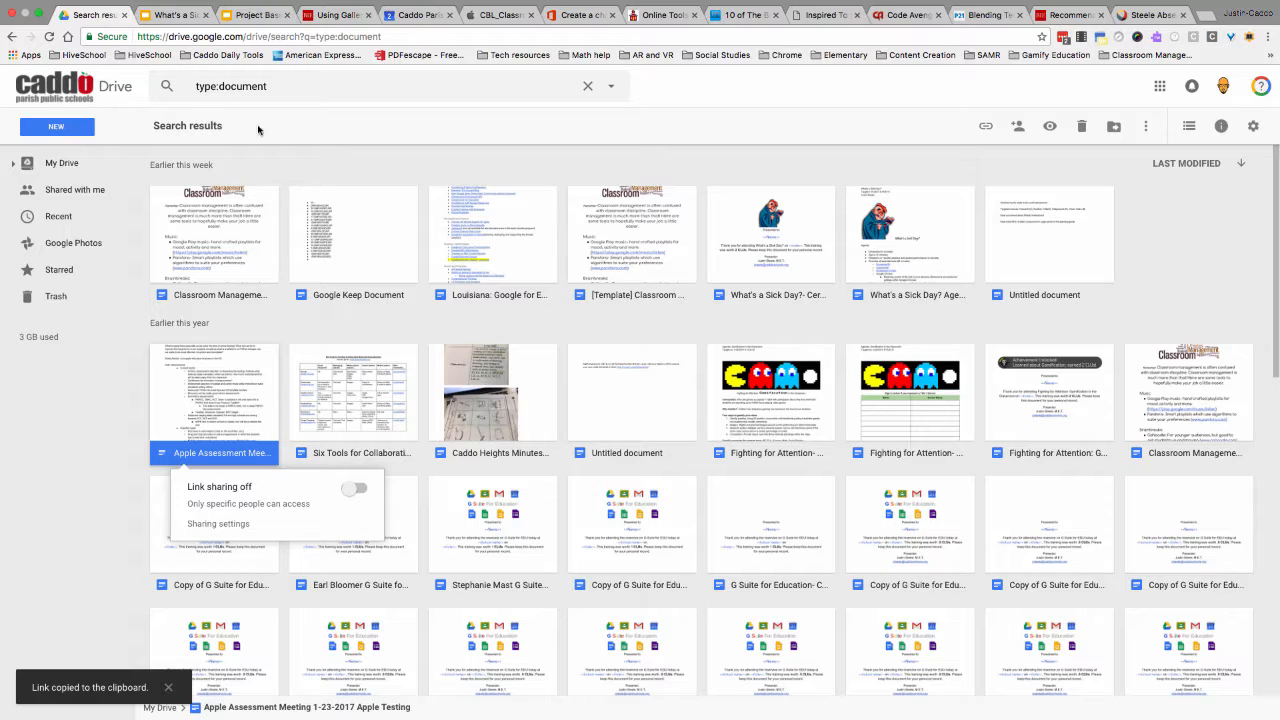
# Back in Versal, replace the Emergency Procedures gadget's Doc URL with the copied Apple Assessment Meeting link.
pyautogui.click(1150, 15)
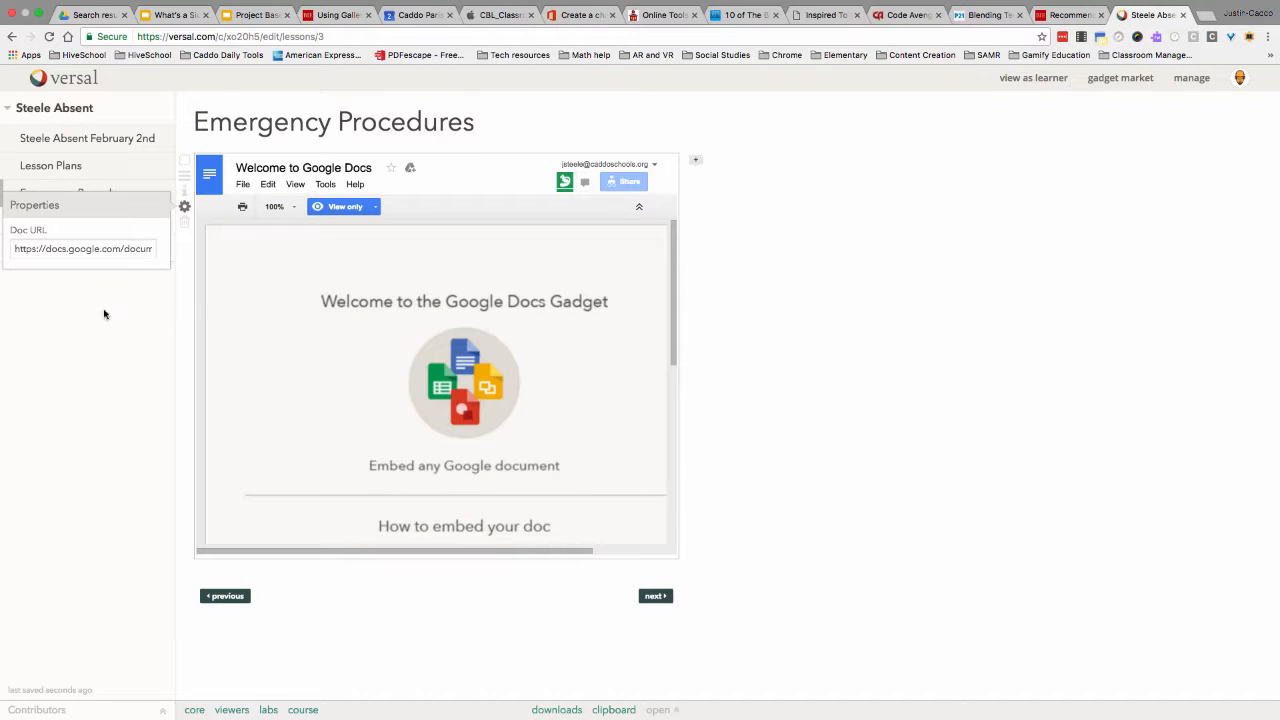
pyautogui.tripleClick(73, 249)
pyautogui.rightClick(73, 249)
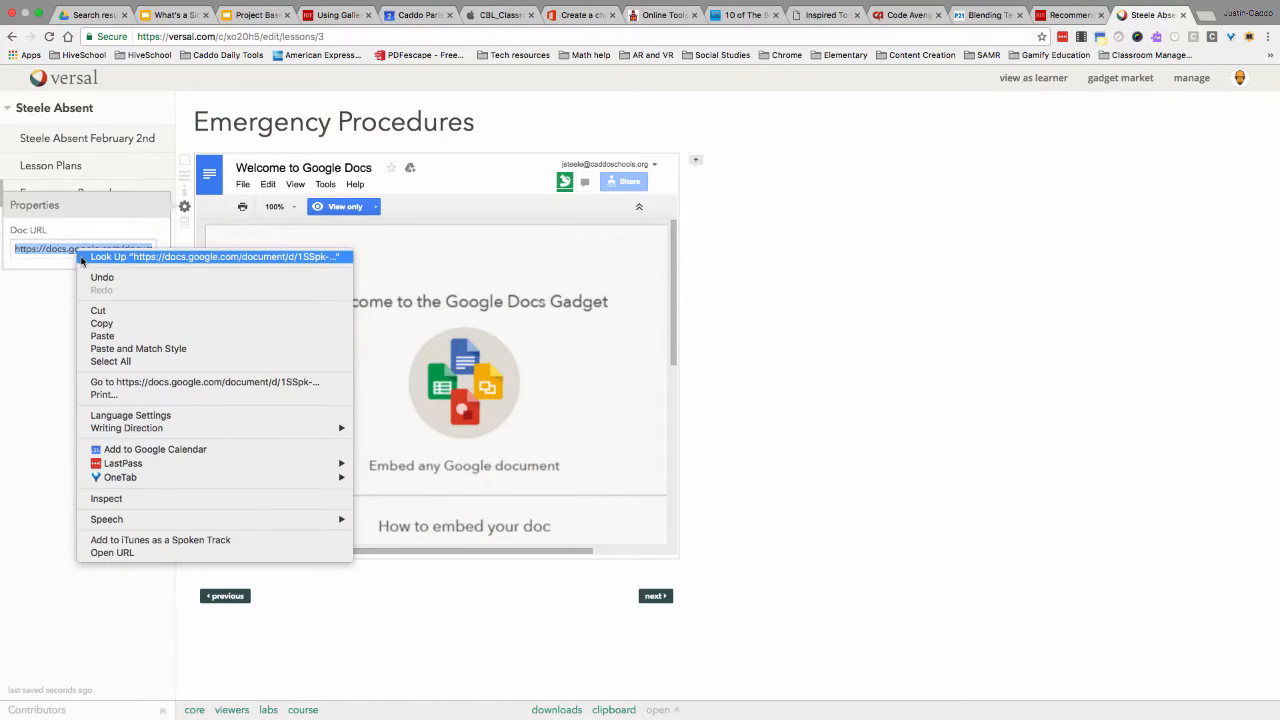
pyautogui.click(100, 336)
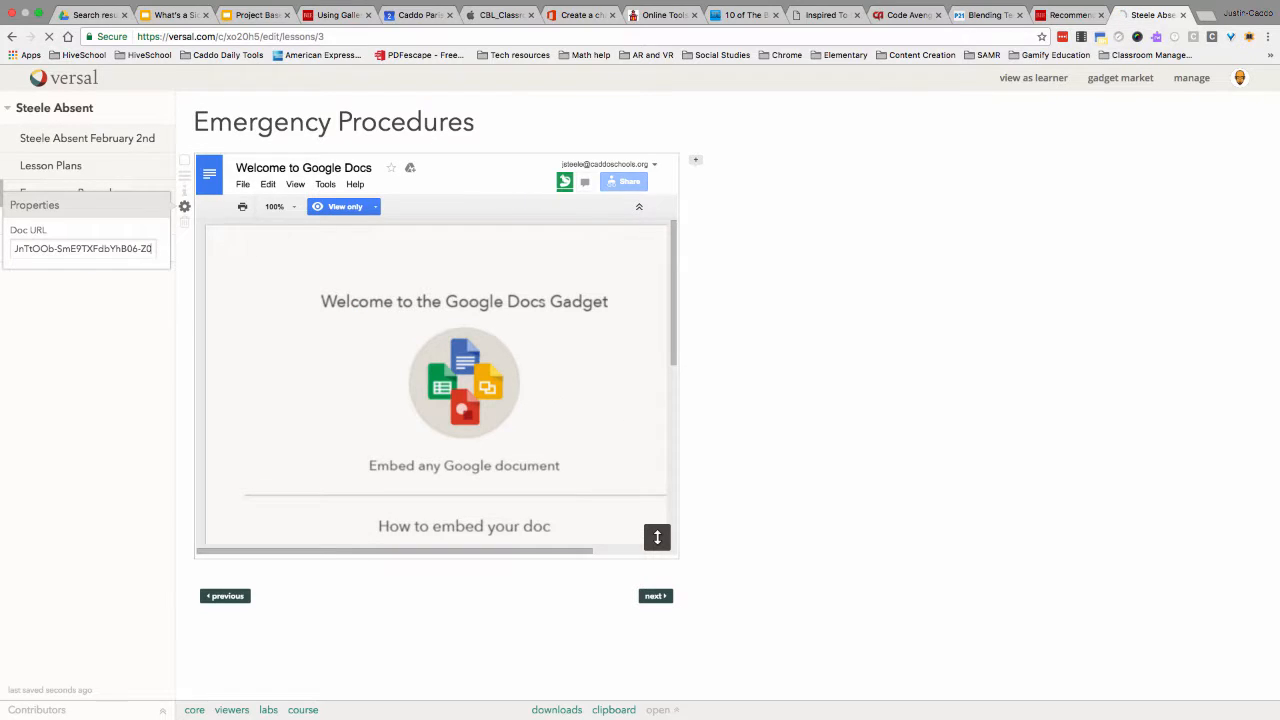
pyautogui.click(144, 342)
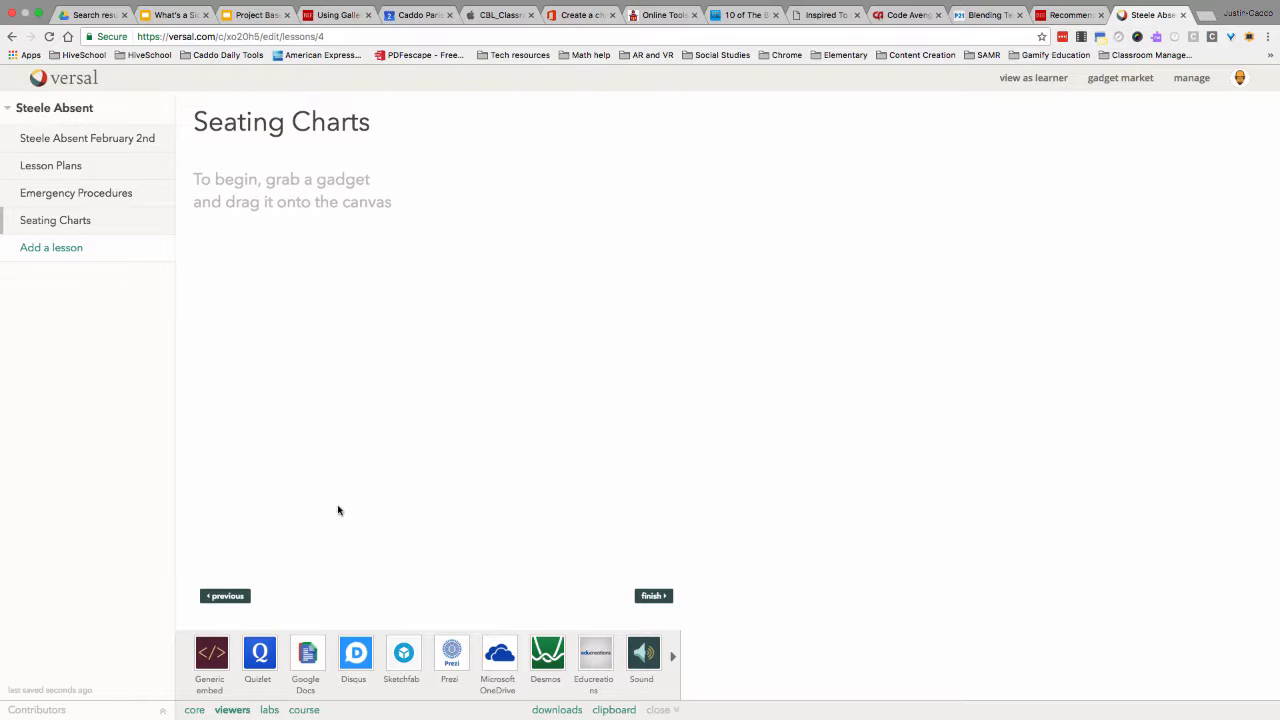
# Place a Google Docs gadget on the Seating Charts lesson's canvas and select its existing Doc URL.
pyautogui.moveTo(307, 652); pyautogui.dragTo(334, 394)
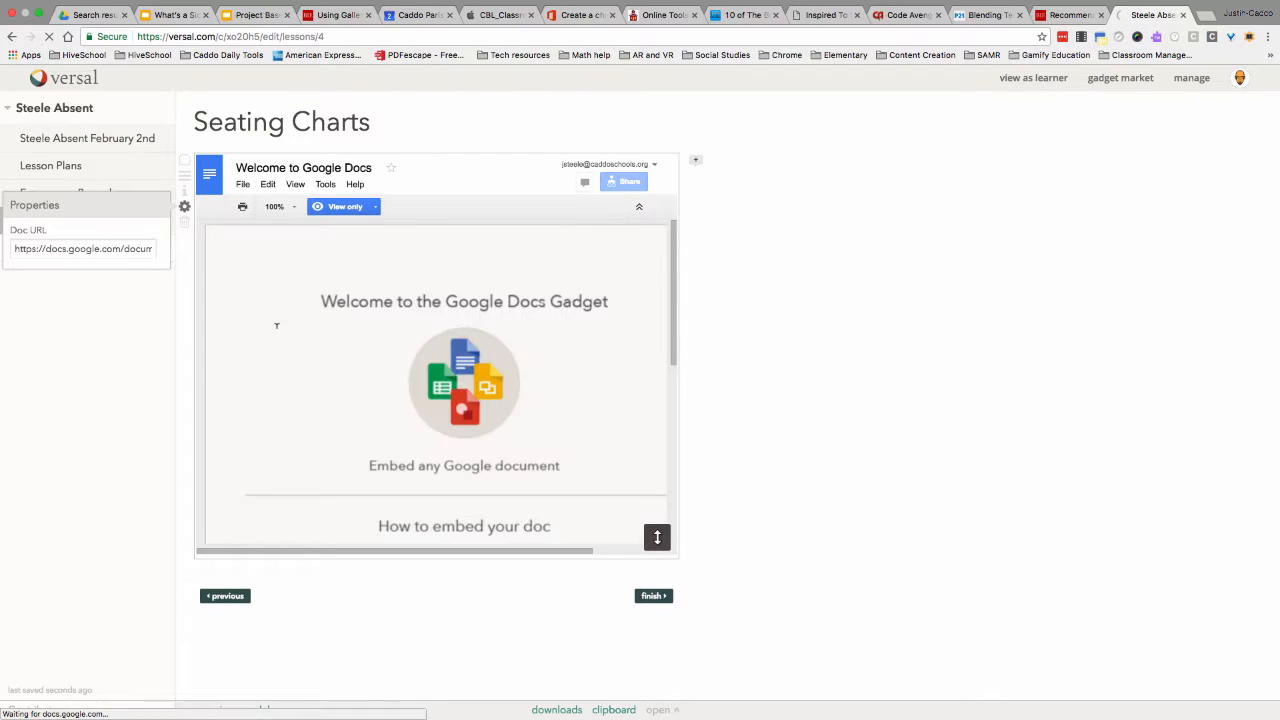
pyautogui.doubleClick(135, 248)
pyautogui.tripleClick(120, 248)
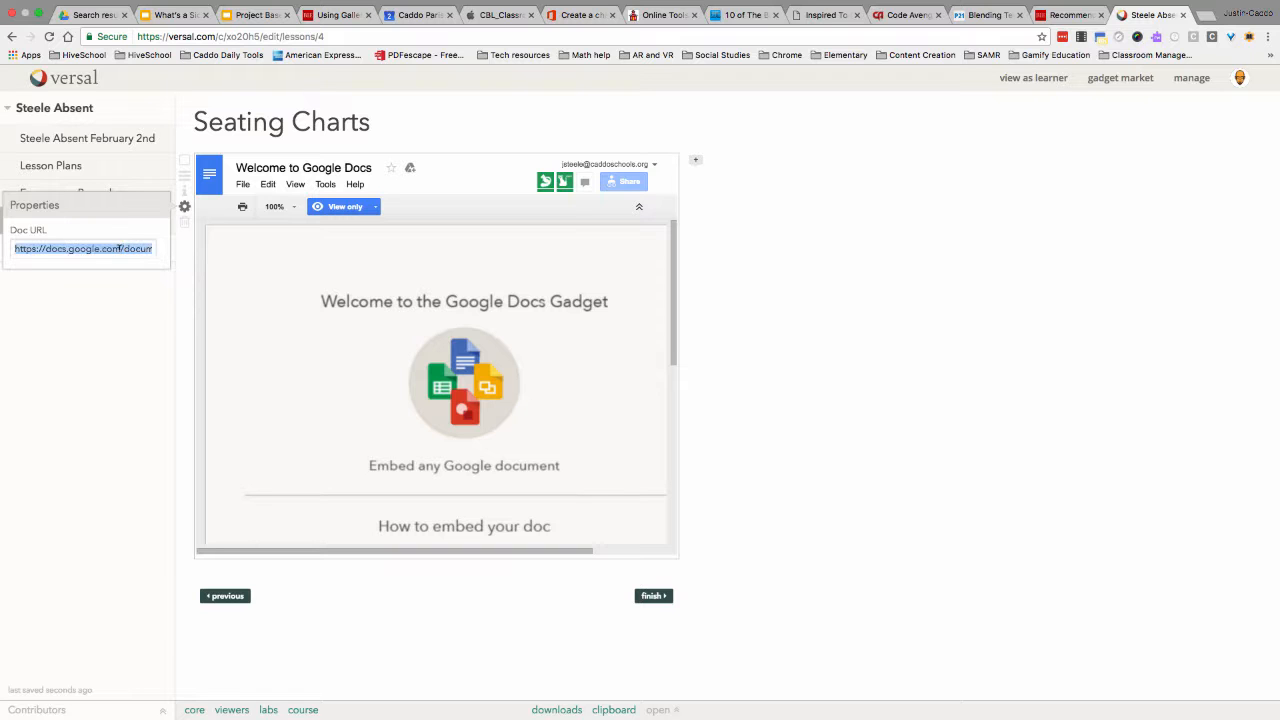
# In Google Drive, search for "seating chart" and get the shareable link of the 5th Hour Seating CHart drawing.
pyautogui.click(95, 15)
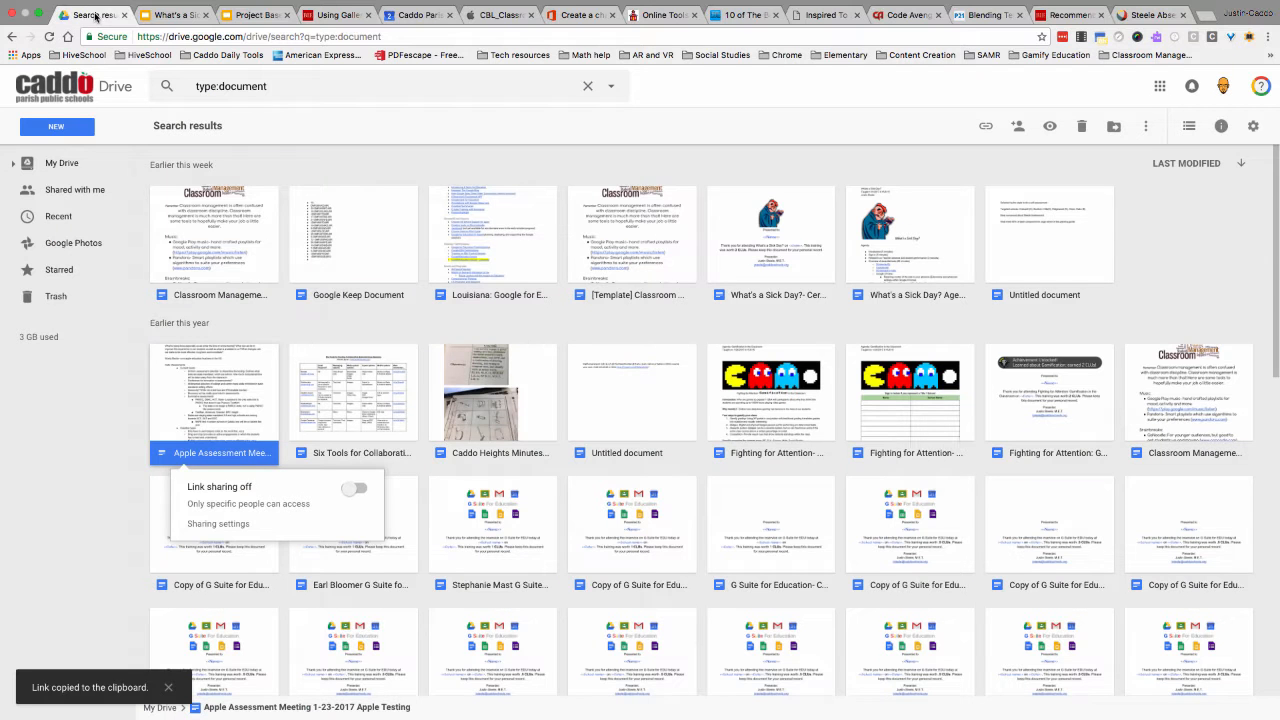
pyautogui.tripleClick(201, 87)
pyautogui.write('se')
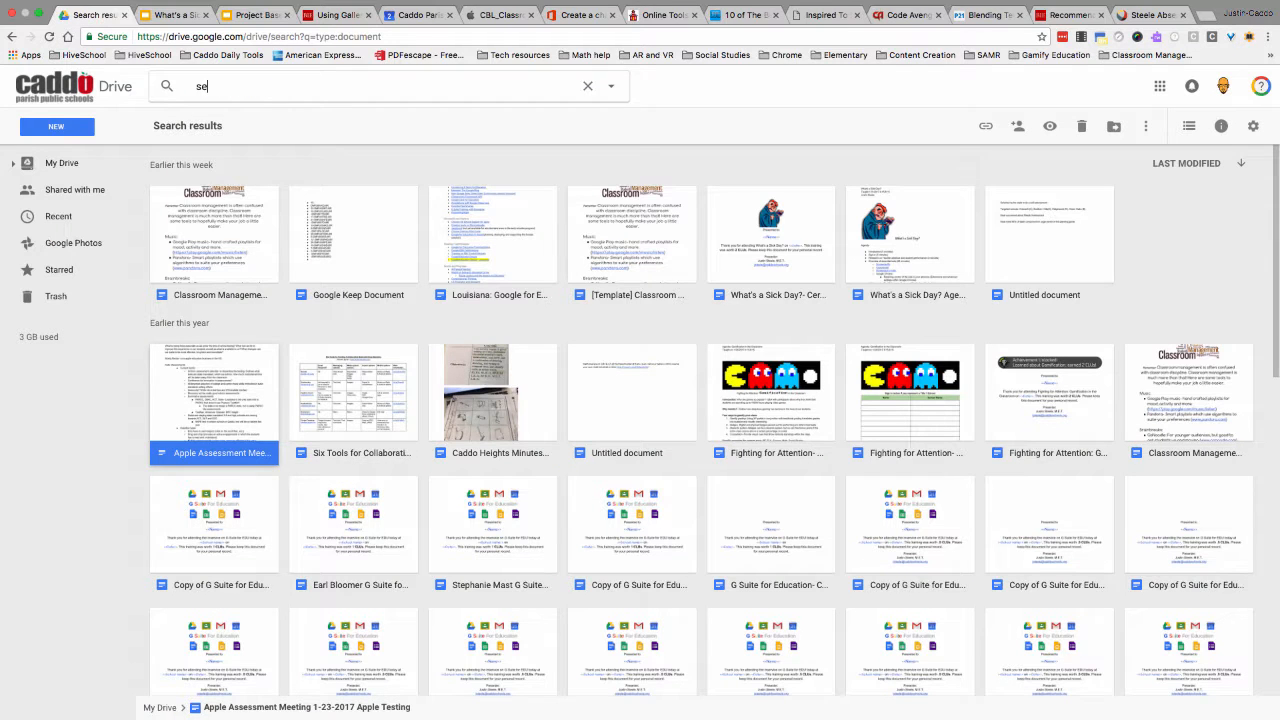
pyautogui.write('ating chart')
pyautogui.press('Return')
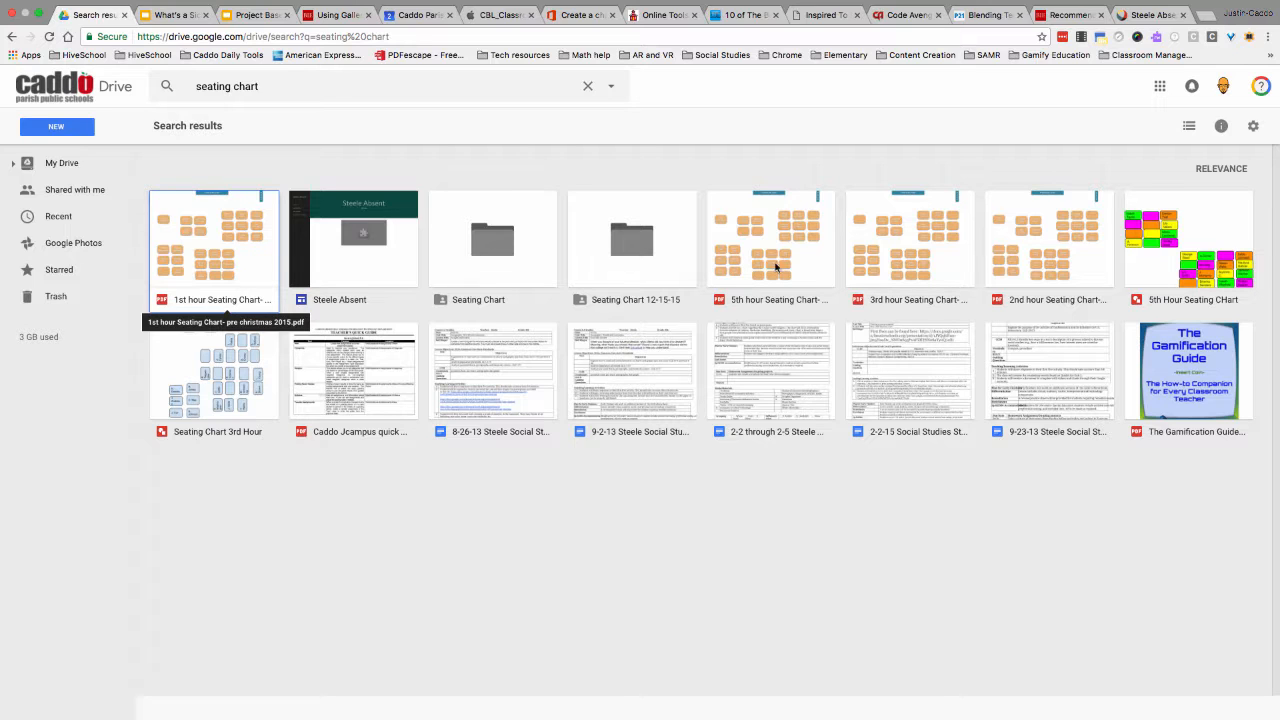
pyautogui.rightClick(1172, 268)
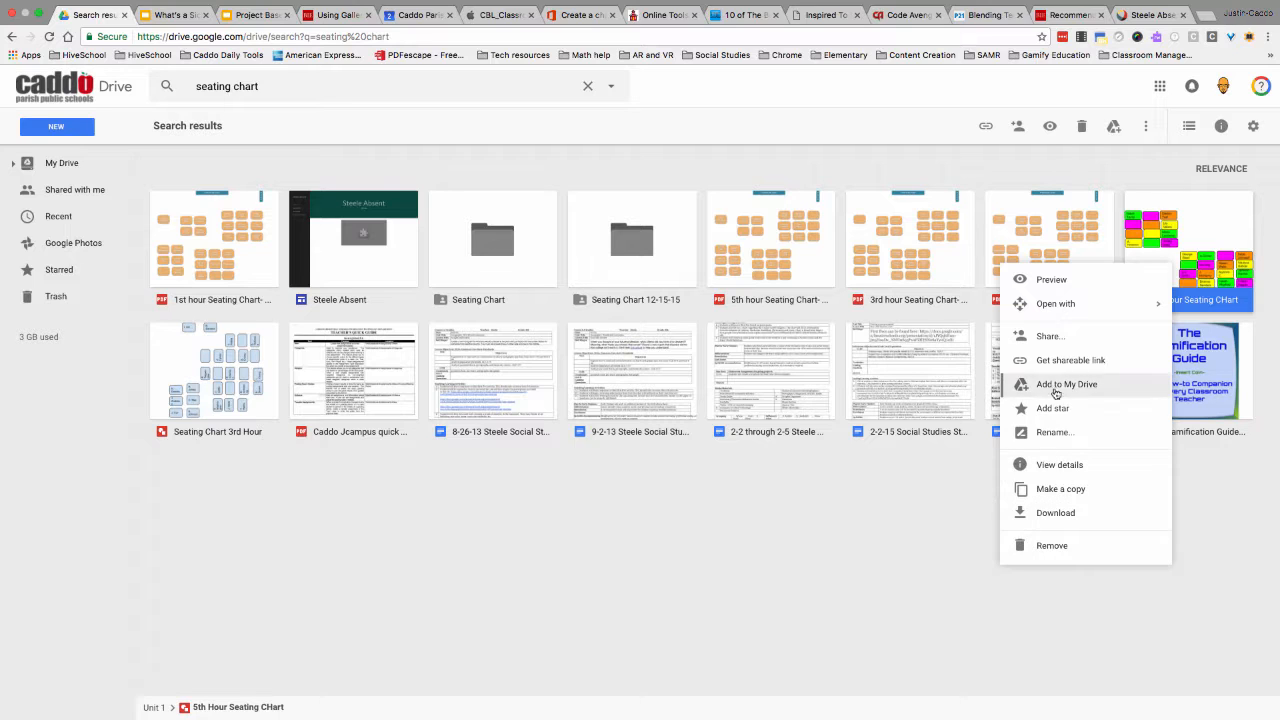
pyautogui.click(980, 130)
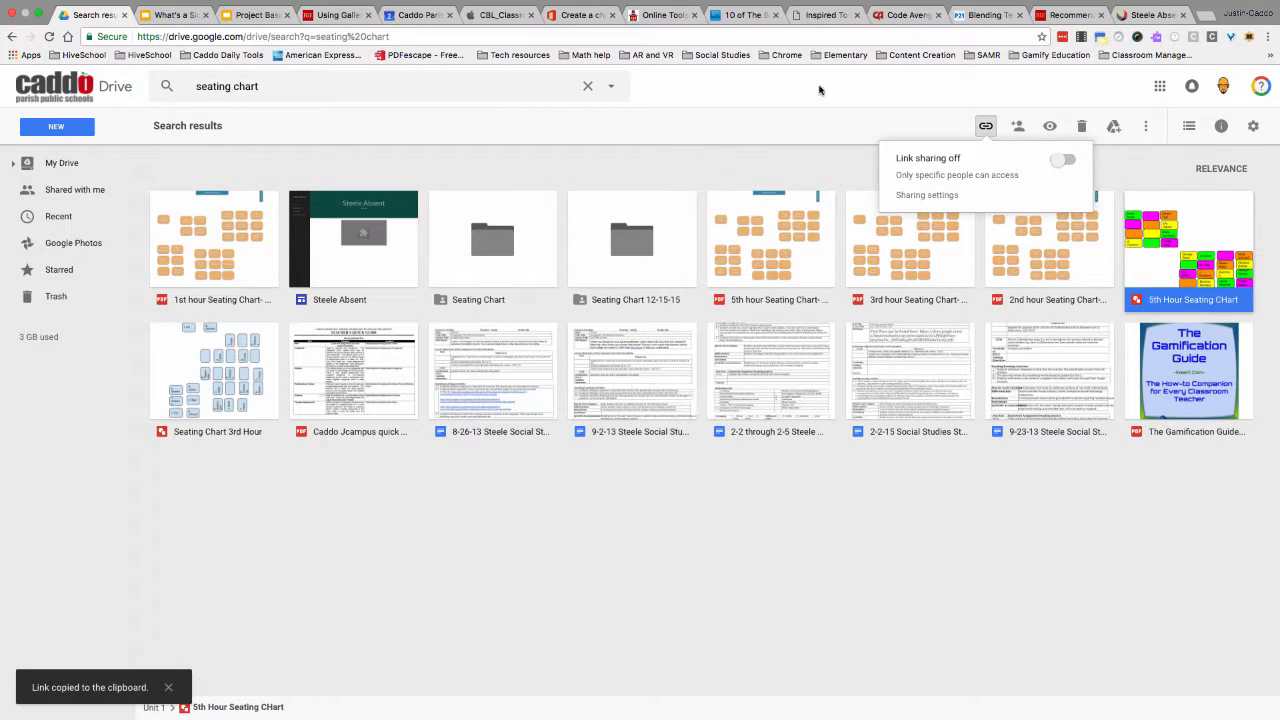
# Return to Versal and replace the Seating Charts gadget's Doc URL with the copied seating chart link.
pyautogui.click(1150, 14)
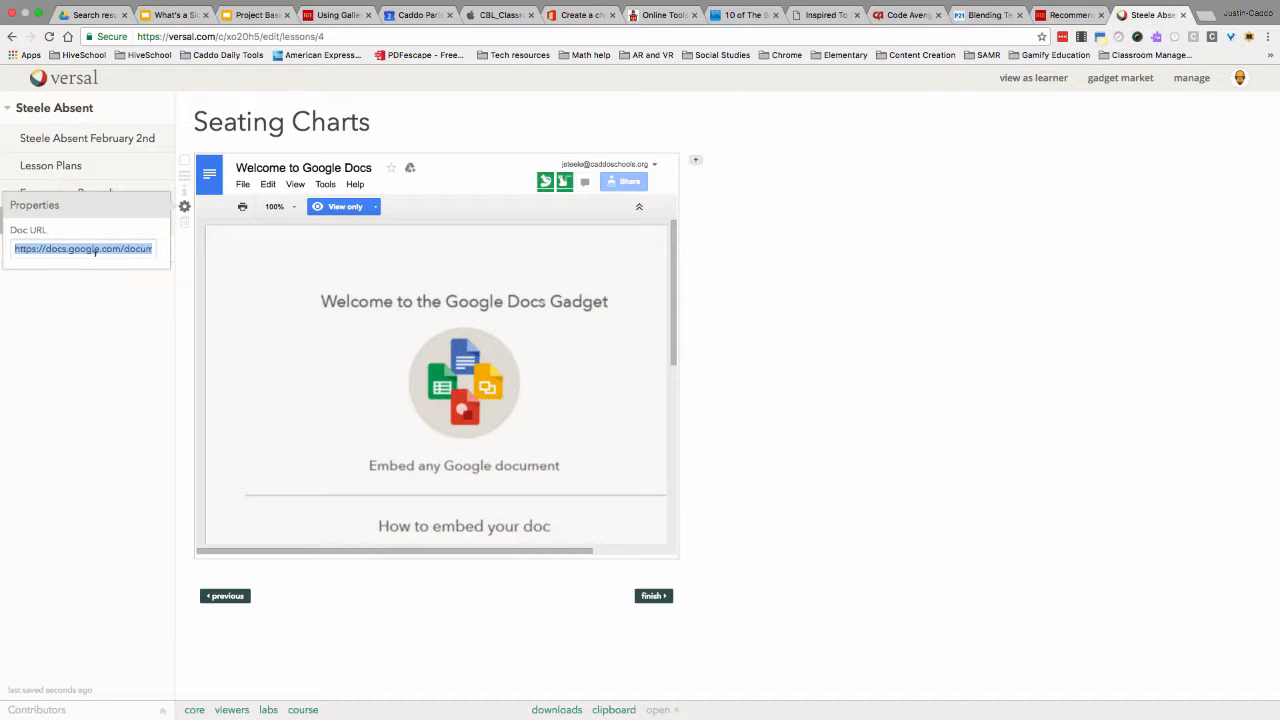
pyautogui.hotkey('ctrl', 'v')
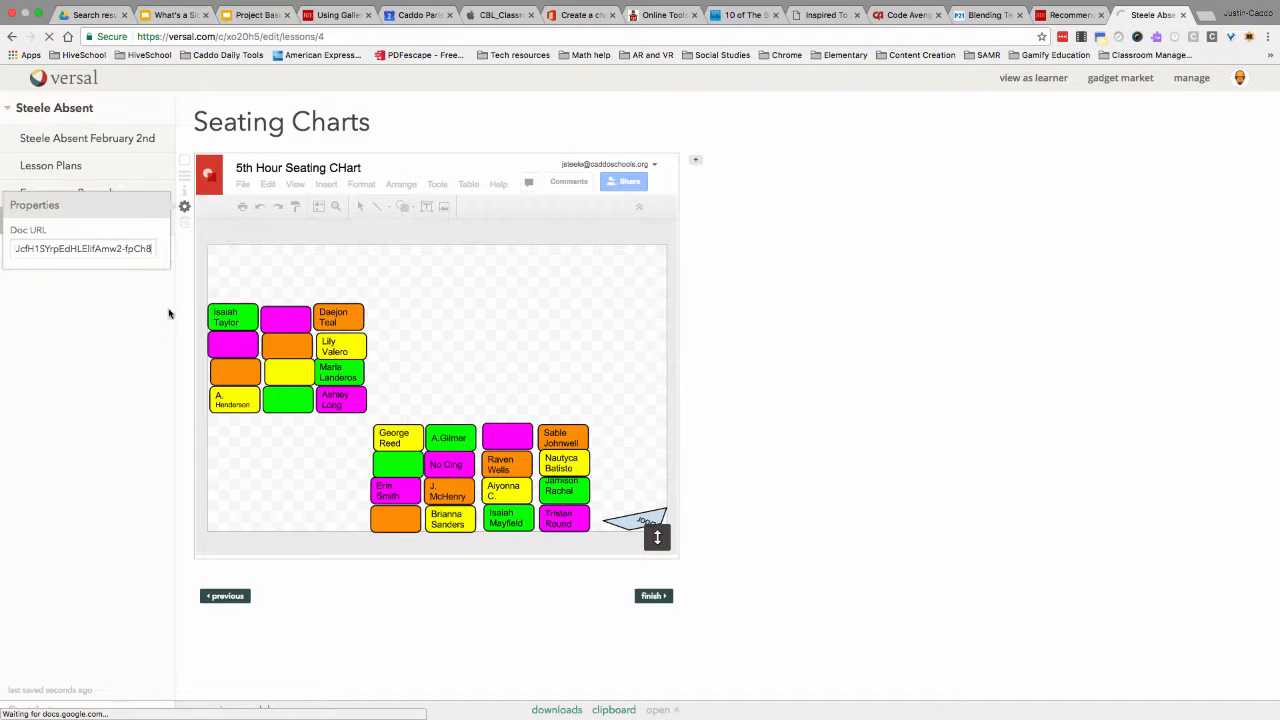
pyautogui.click(148, 340)
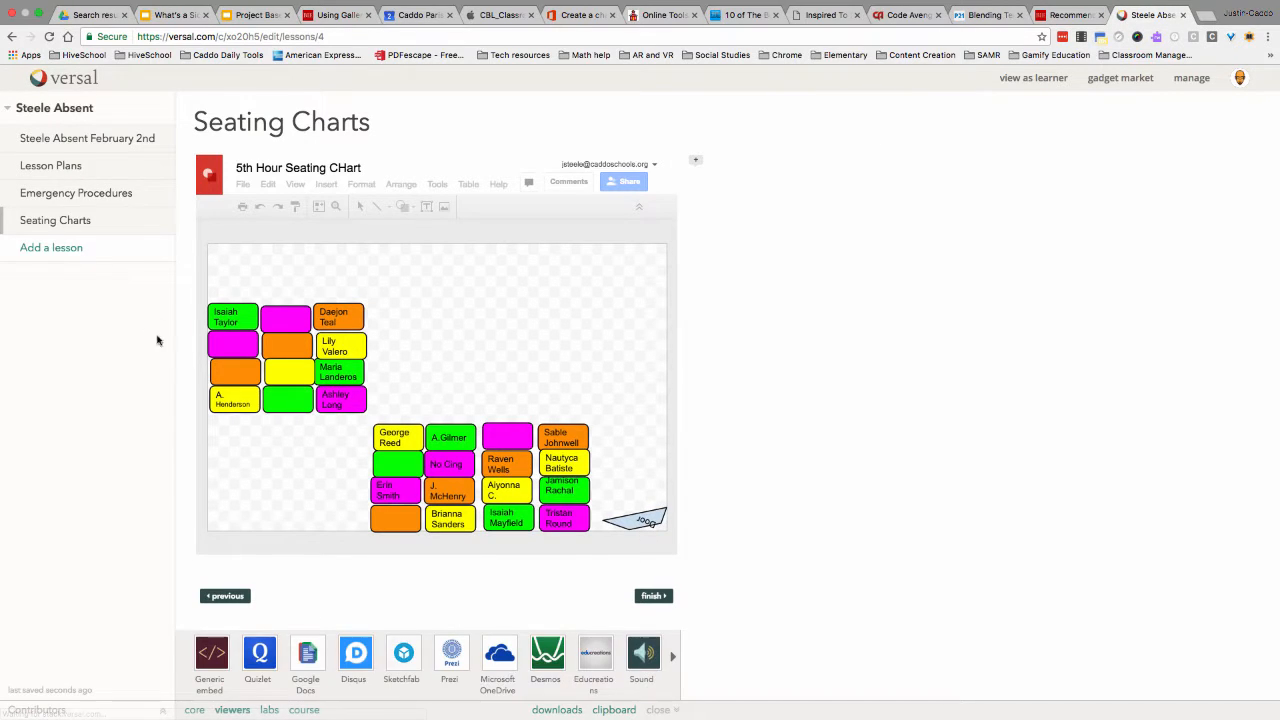
# Add a lesson titled "Intro video" and place a Video gadget on its canvas.
pyautogui.click(65, 248)
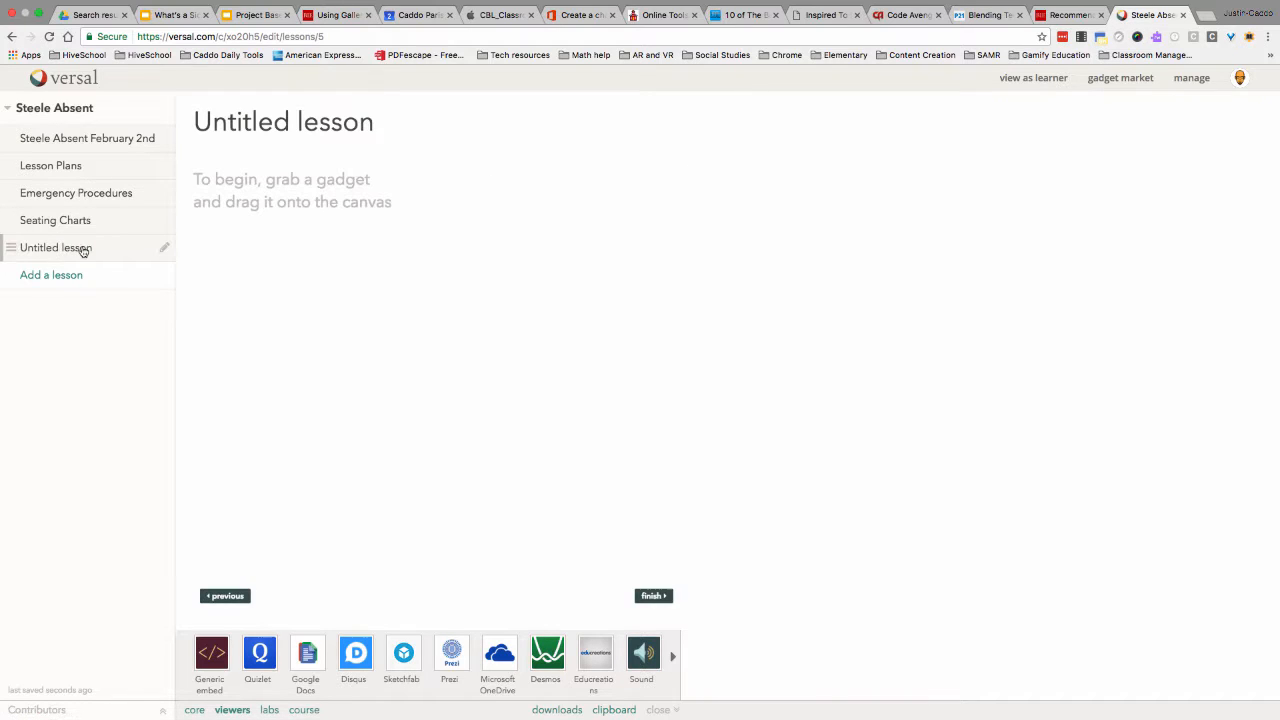
pyautogui.tripleClick(285, 123)
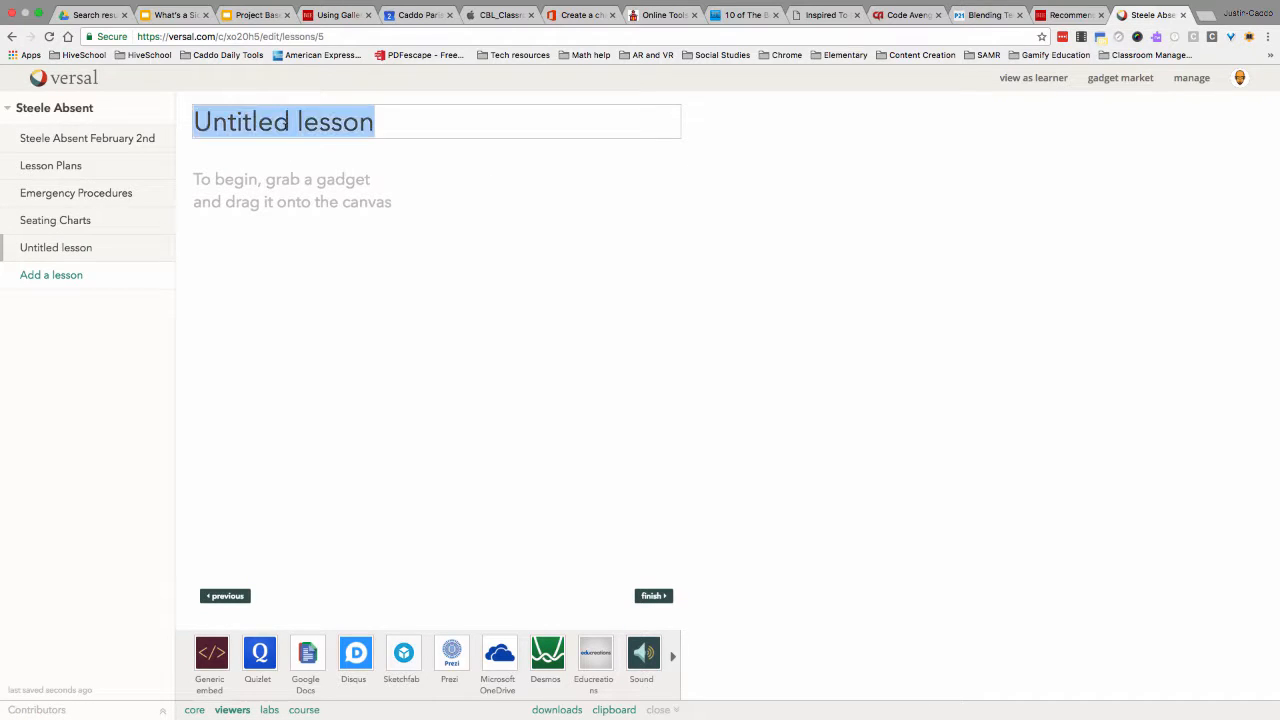
pyautogui.write('Intro')
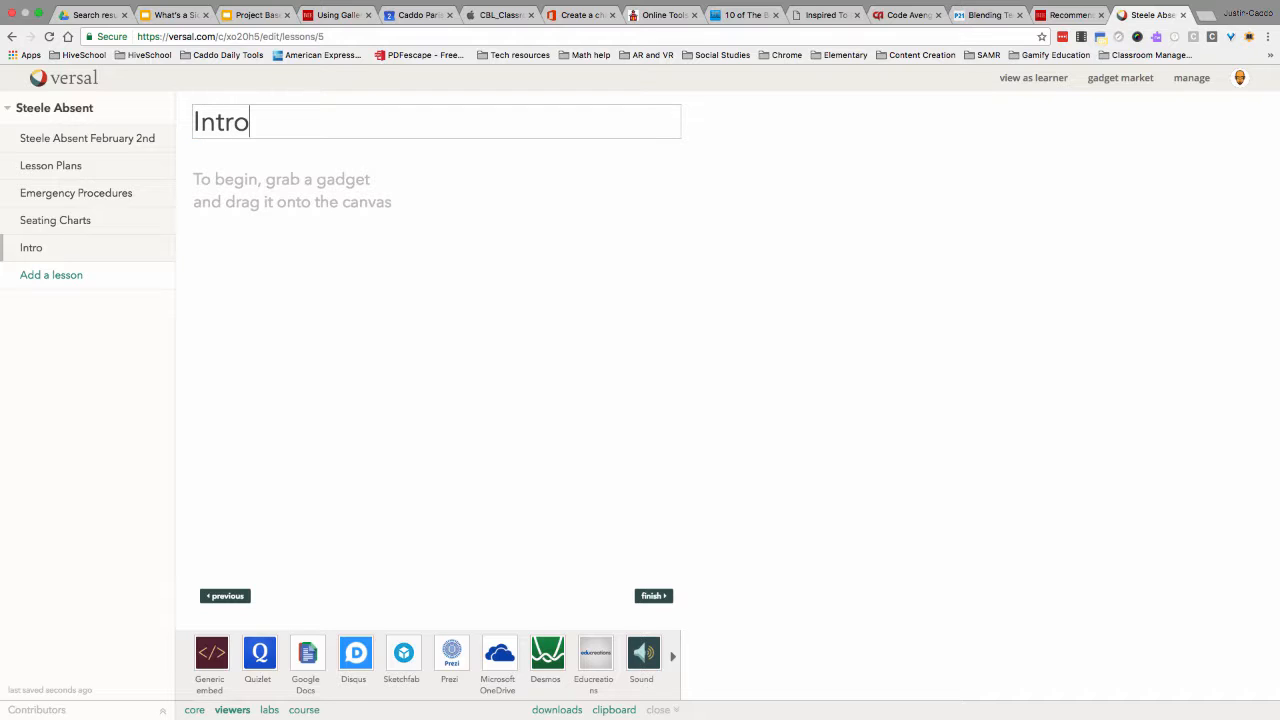
pyautogui.write(' vi')
pyautogui.press('BackSpace')
pyautogui.write('video')
pyautogui.click(362, 160)
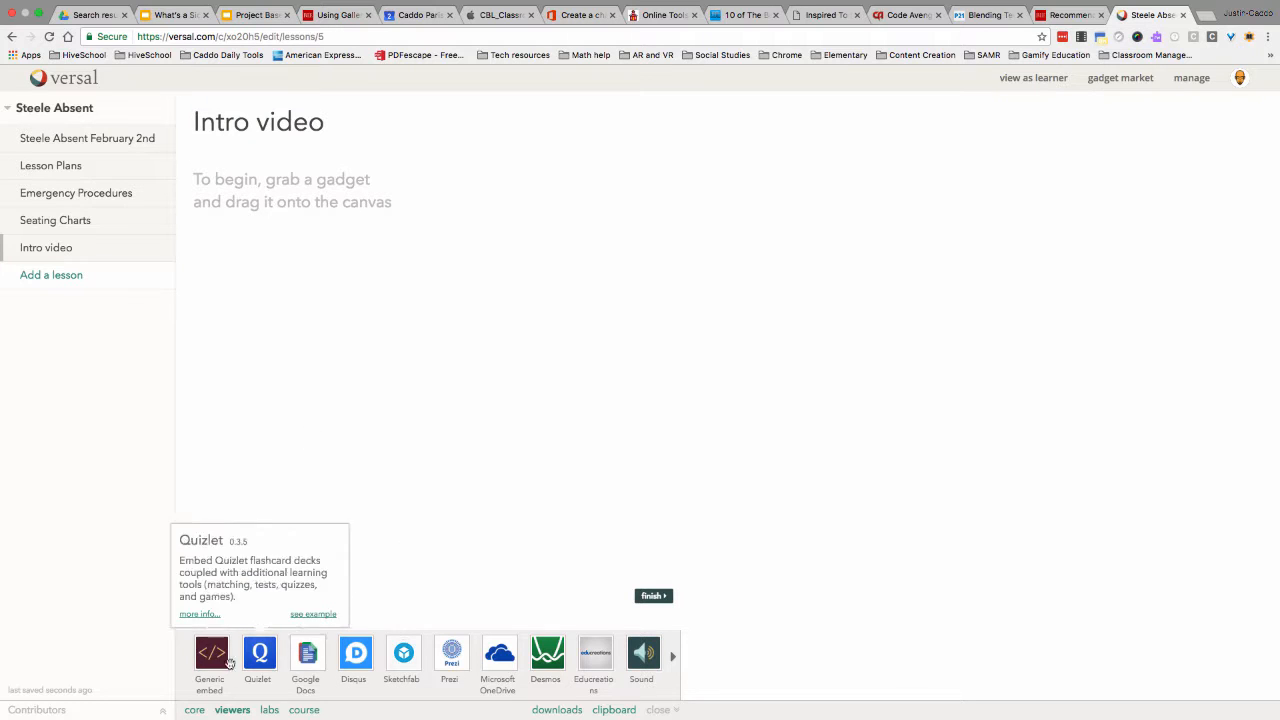
pyautogui.click(195, 710)
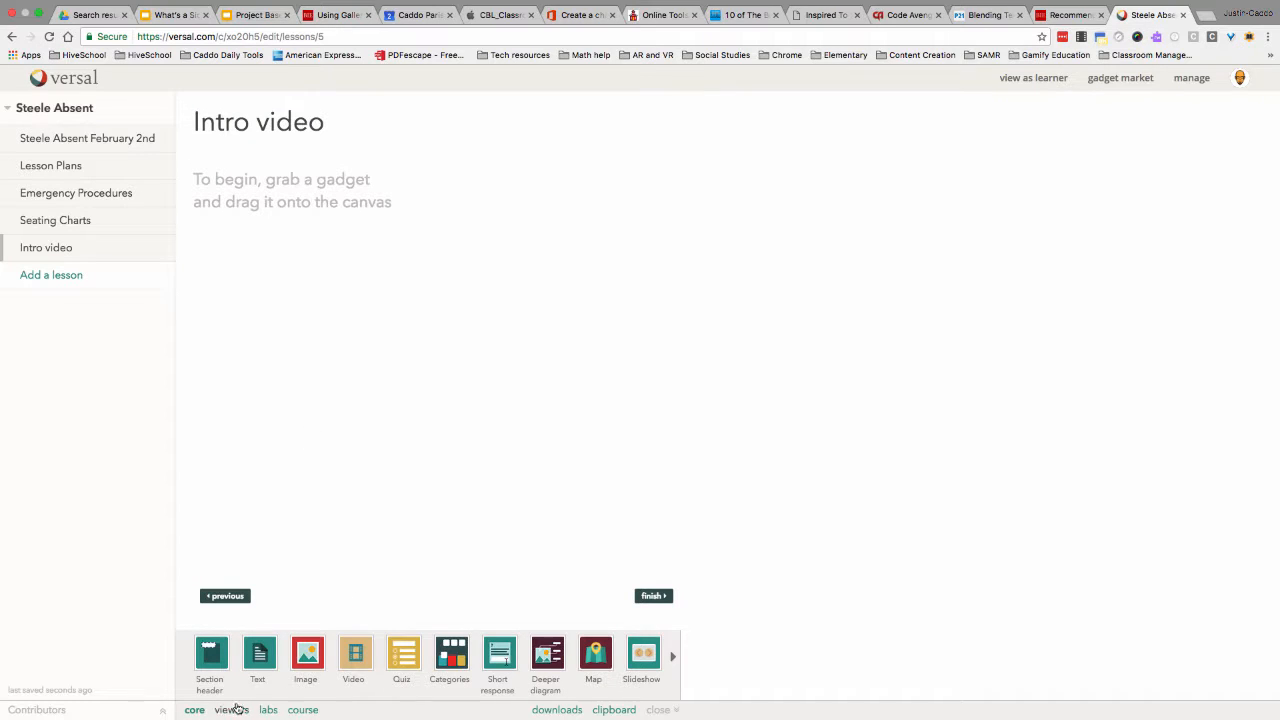
pyautogui.moveTo(353, 662); pyautogui.dragTo(206, 303)
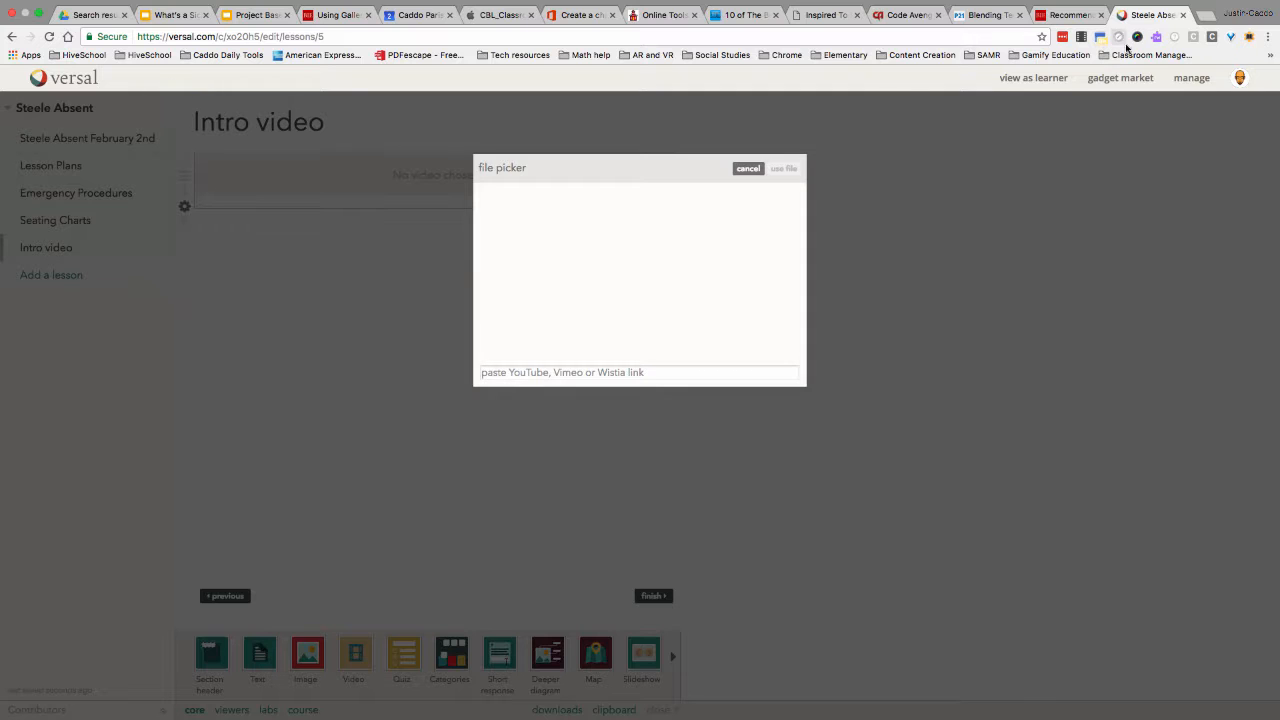
# Open youtube.com in a new browser tab and search for the teacher's full name plus "bossier".
pyautogui.click(1207, 18)
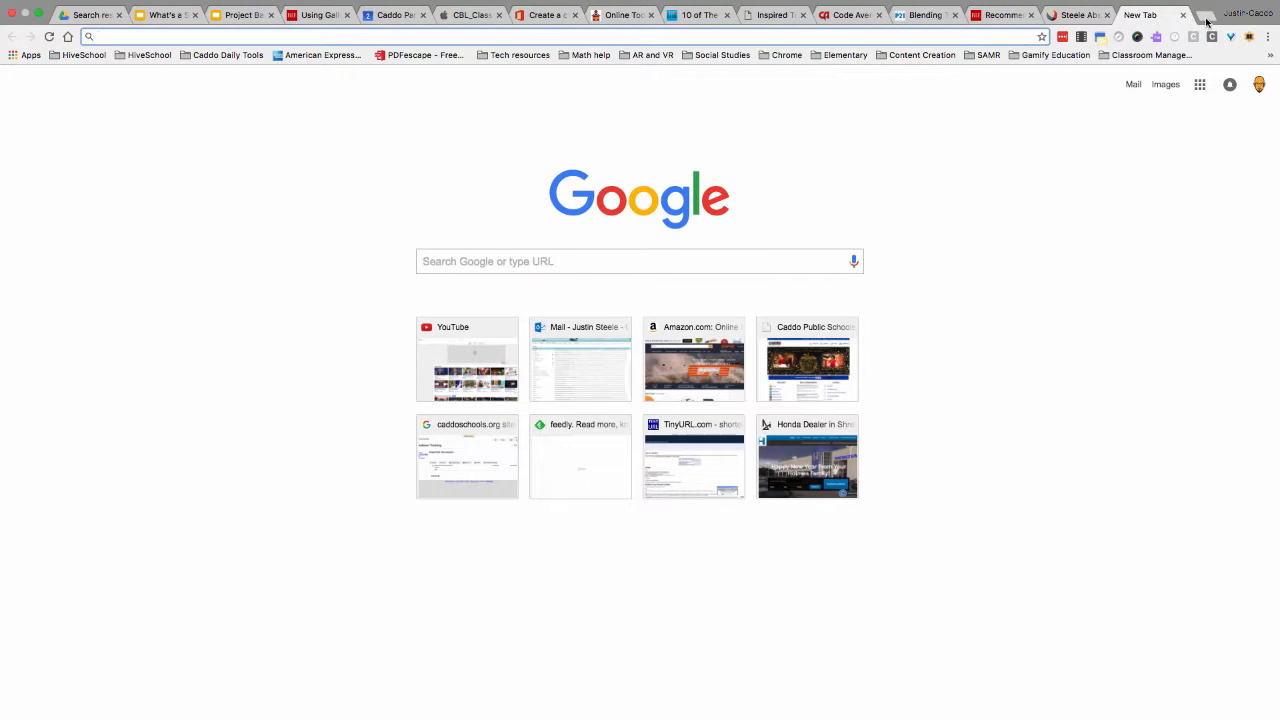
pyautogui.write('youtube.com')
pyautogui.press('Return')
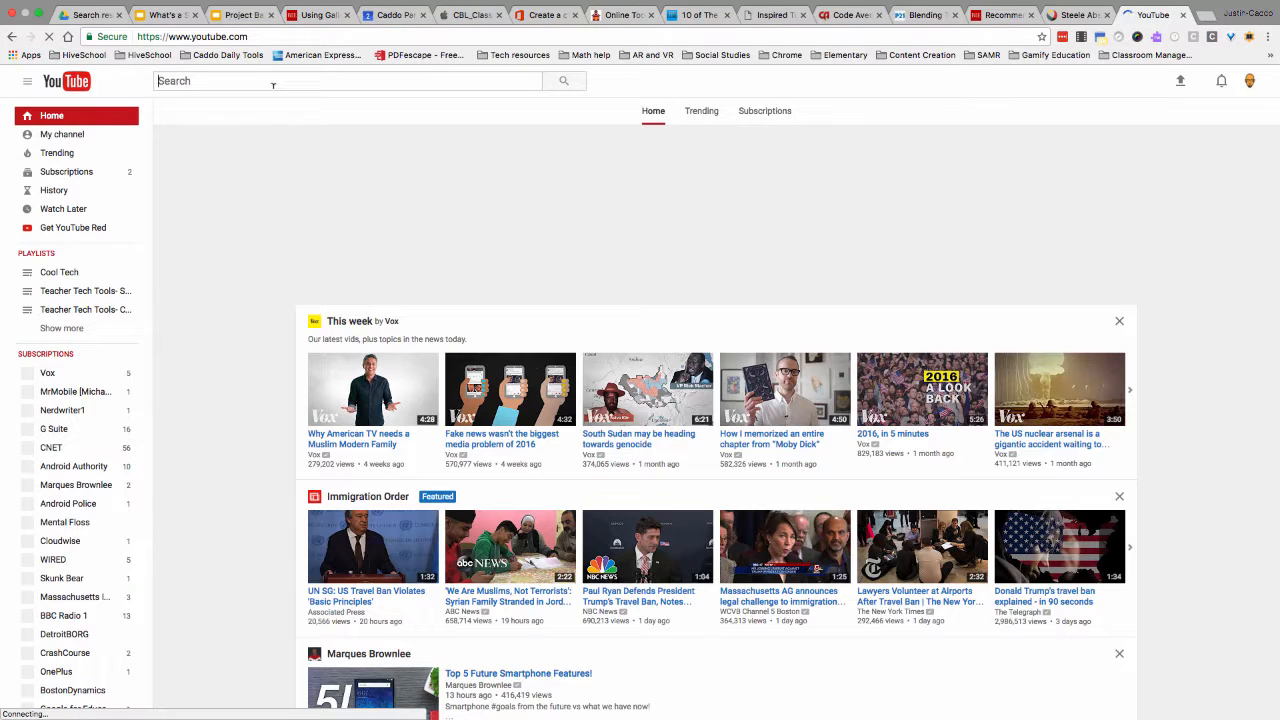
pyautogui.write('justin s')
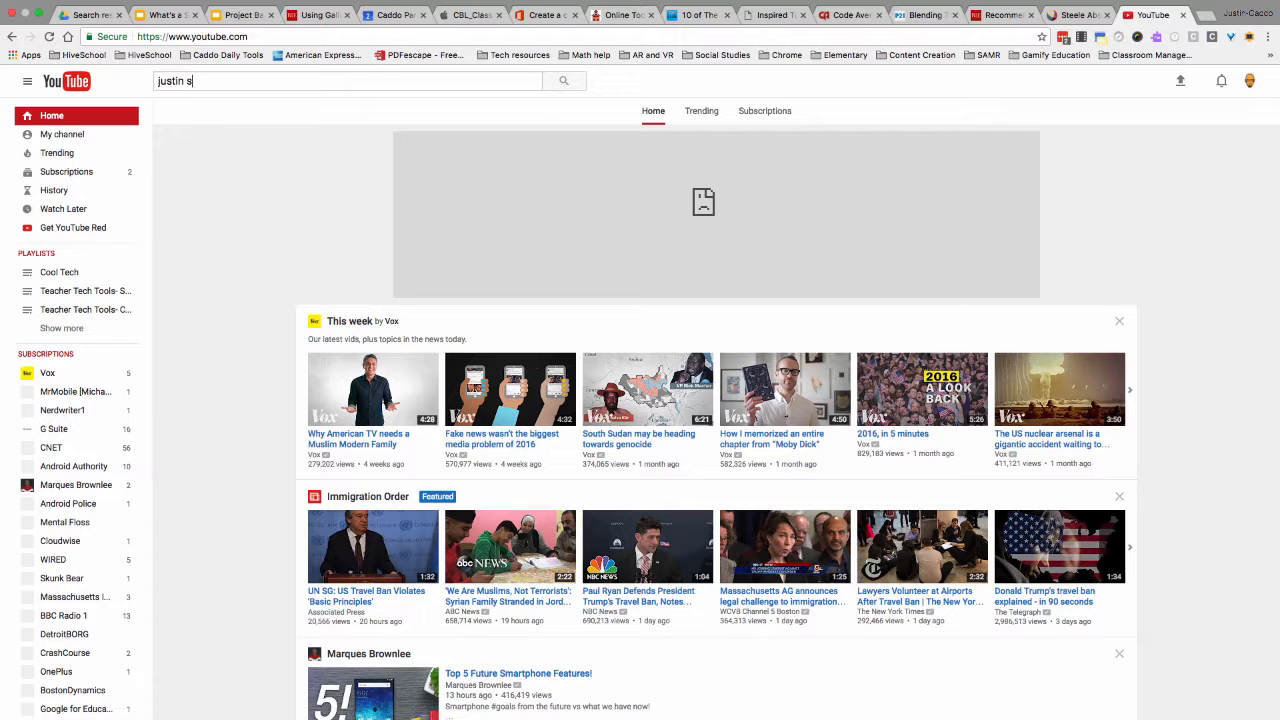
pyautogui.write('teele bos')
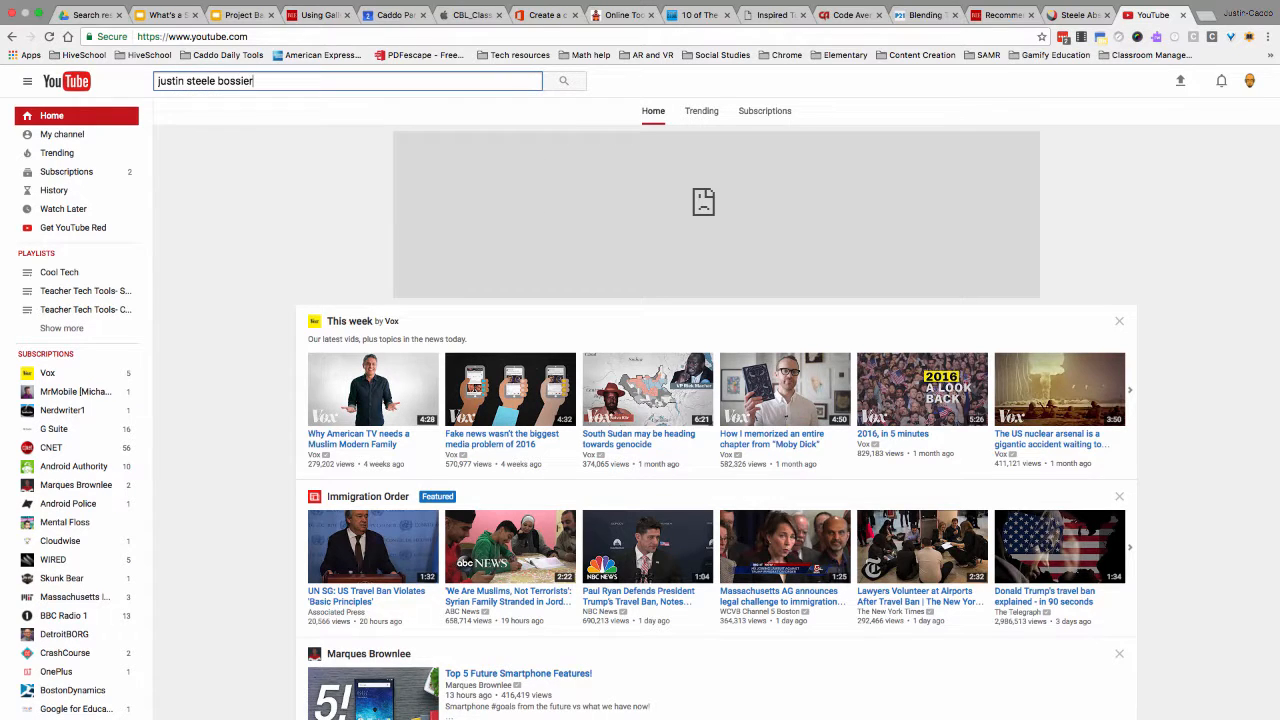
pyautogui.write('sier')
pyautogui.press('Return')
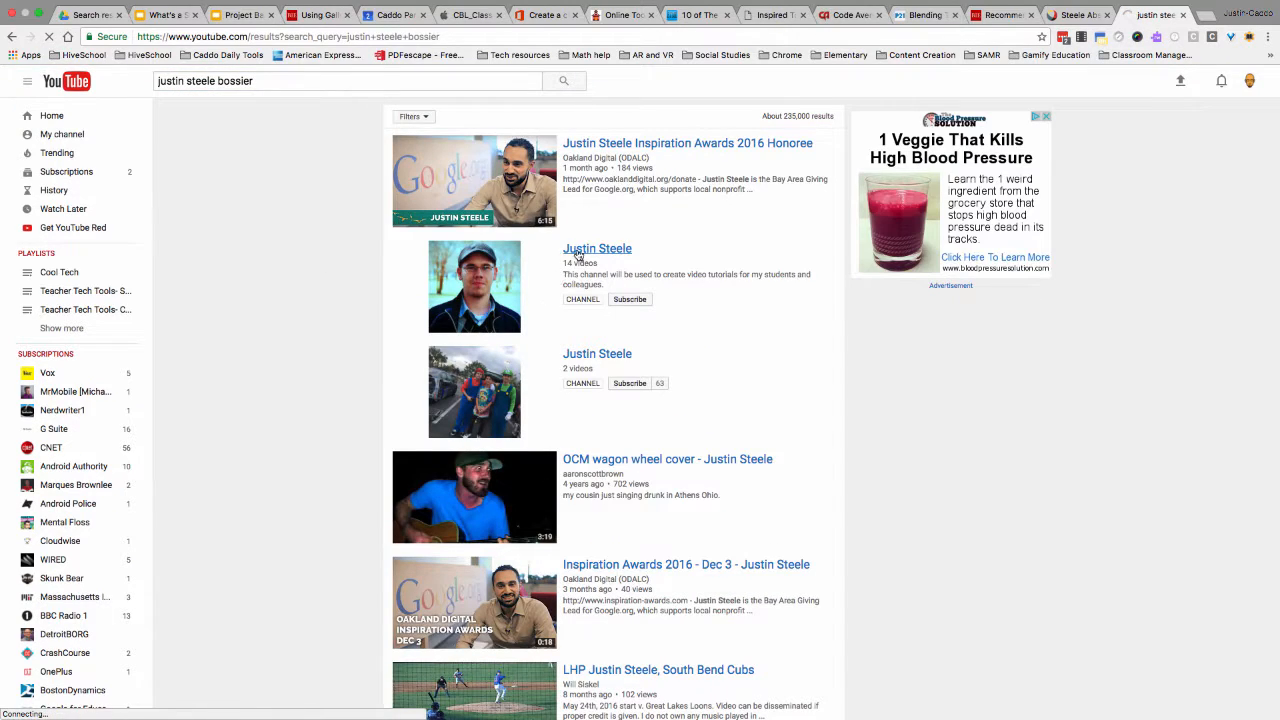
# Open the 9-8-2015 absence playlist on the teacher's tutorial channel, pause its intro video and copy the page URL.
pyautogui.click(577, 252)
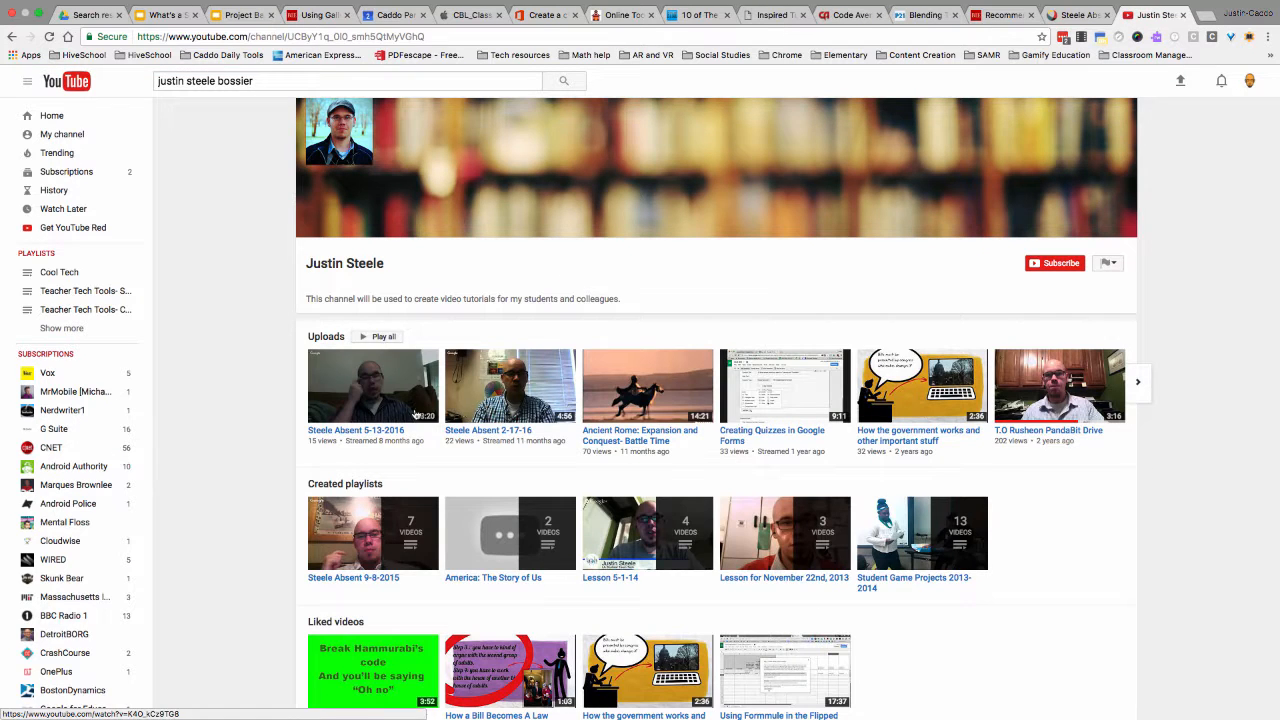
pyautogui.click(362, 523)
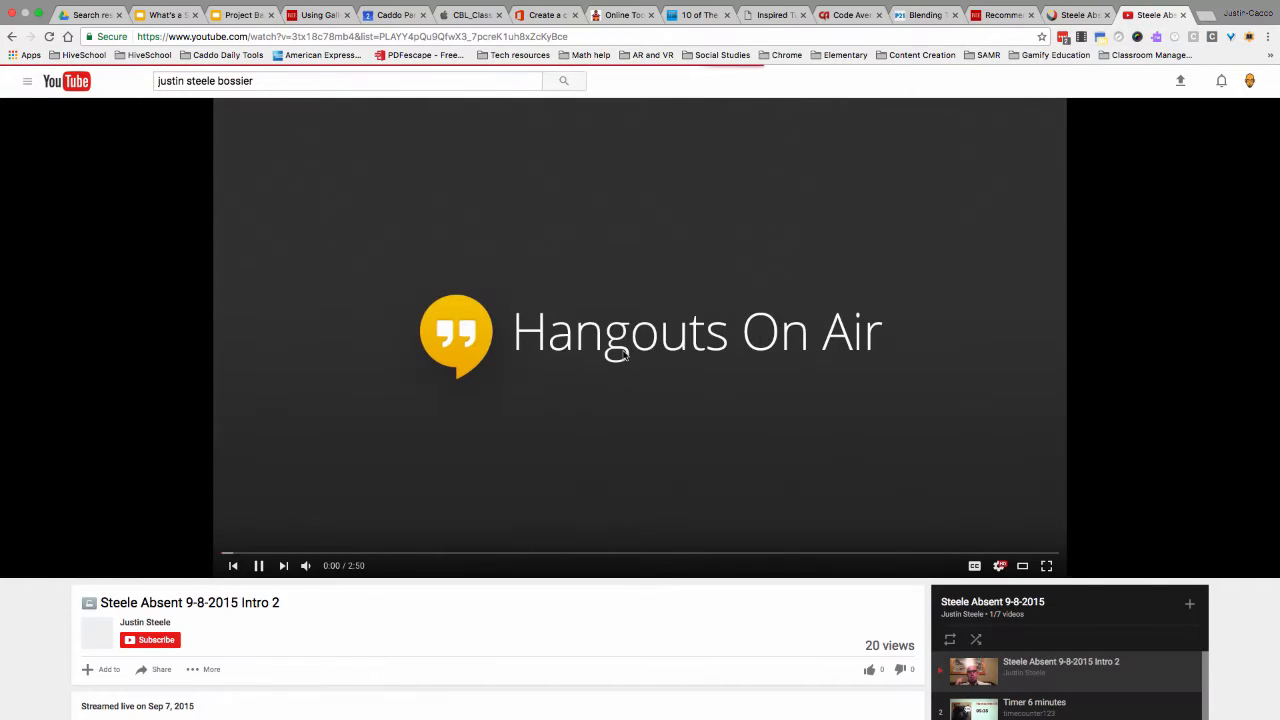
pyautogui.click(628, 390)
pyautogui.click(304, 37)
pyautogui.press('super+c')
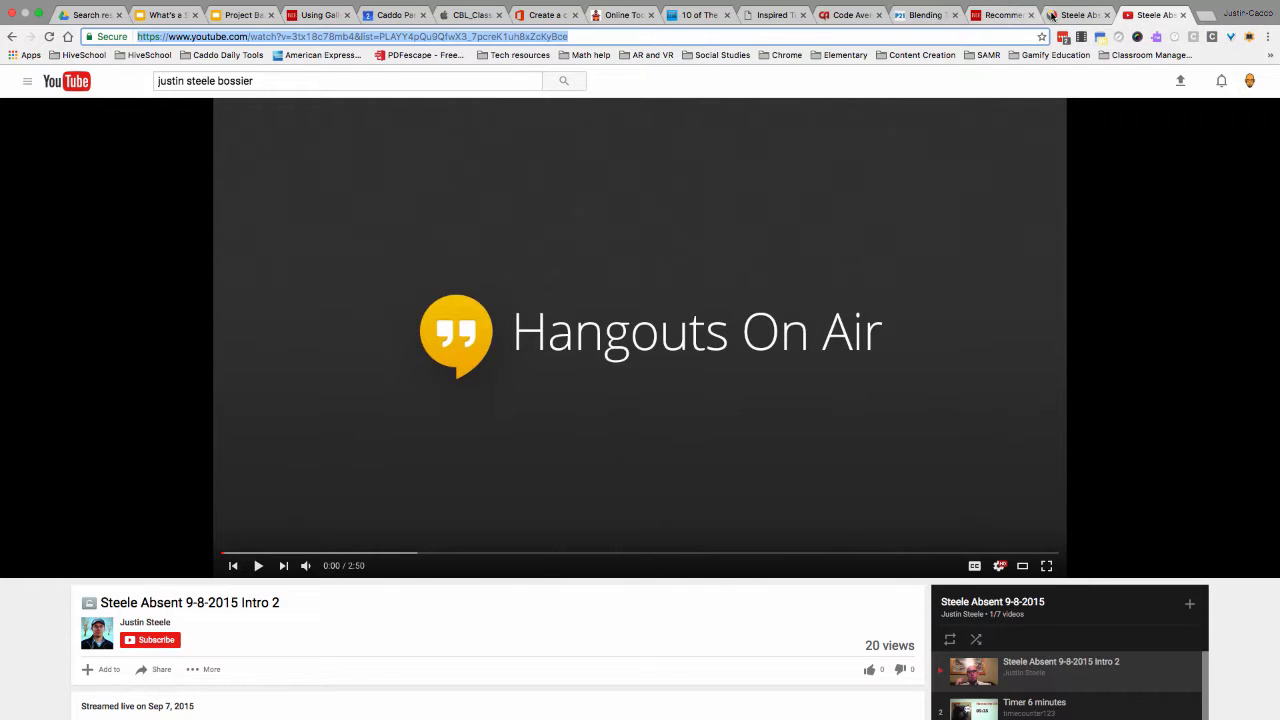
# Back in Versal, paste the copied YouTube link into the Video gadget's file picker and use that video.
pyautogui.click(1078, 14)
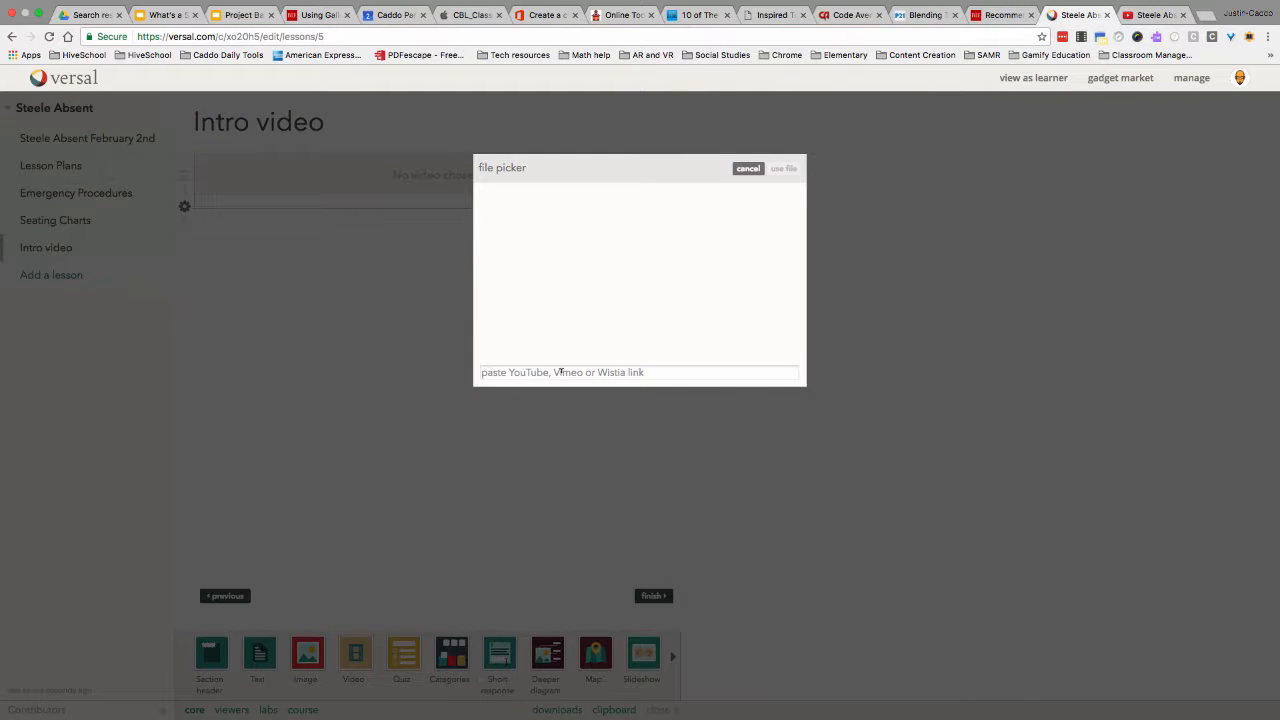
pyautogui.press('super+v')
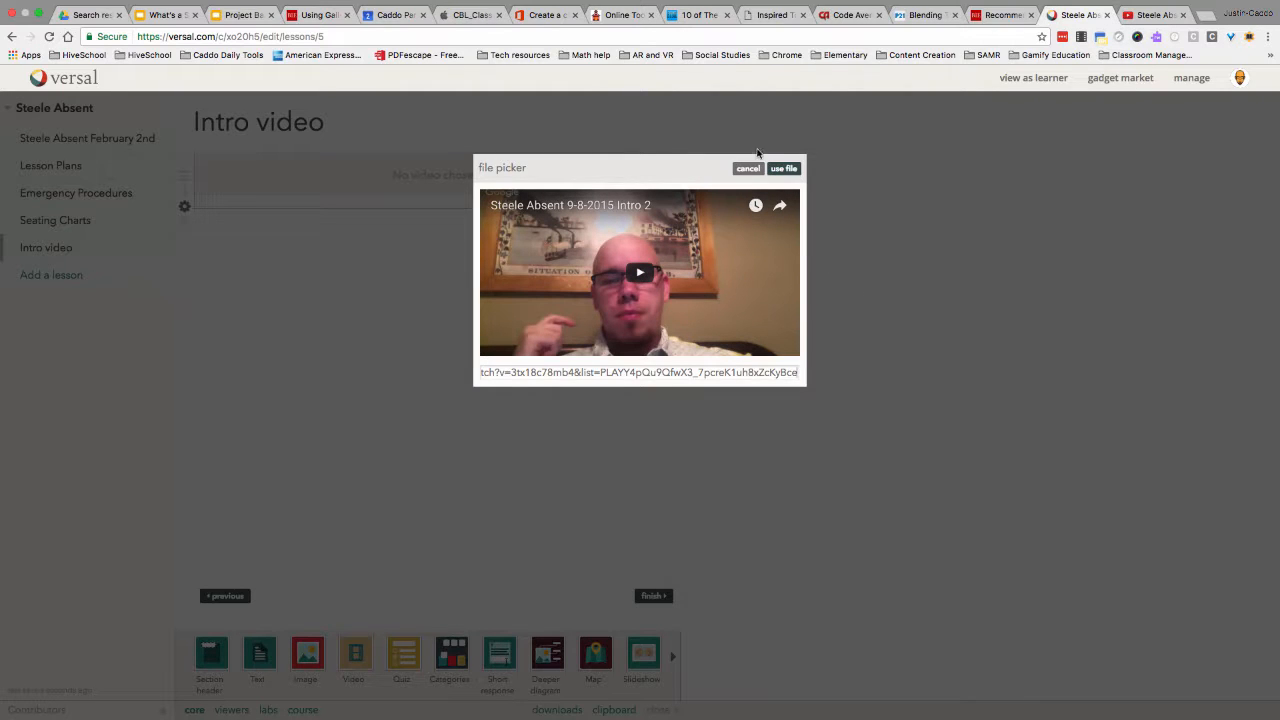
pyautogui.click(783, 168)
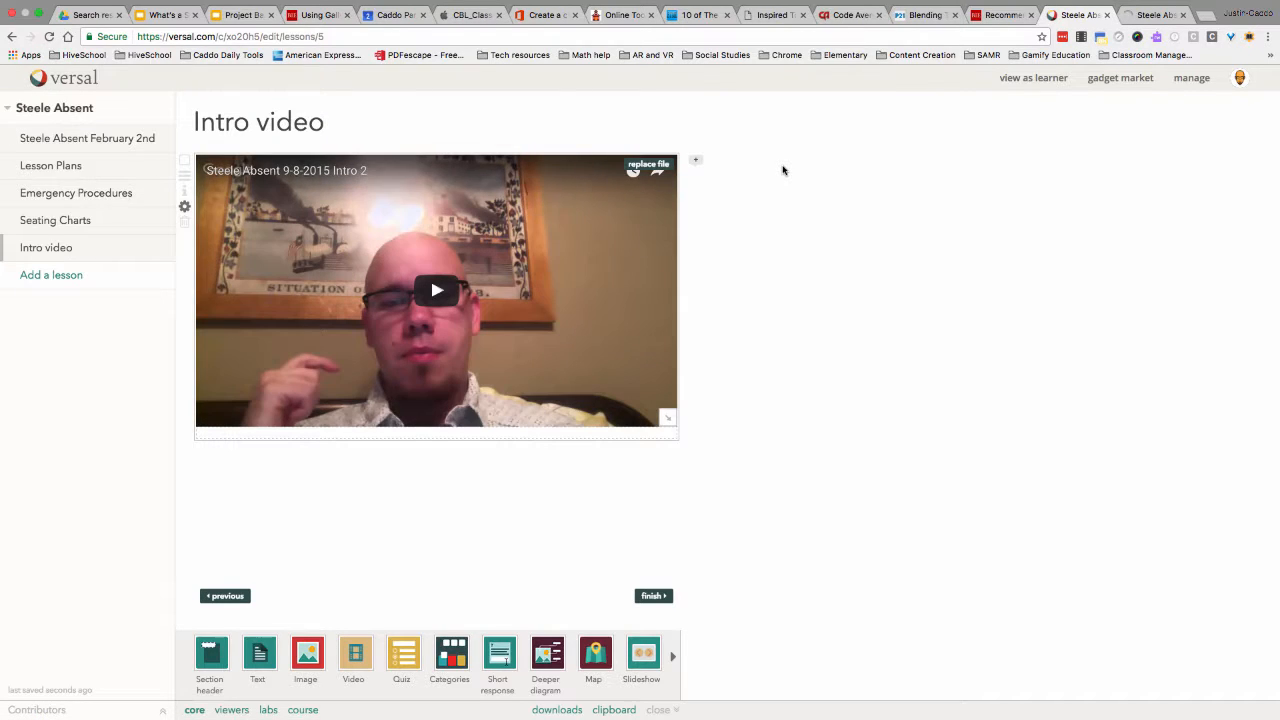
# Add a lesson titled "First Five" and place a Google Docs gadget on its canvas.
pyautogui.click(58, 276)
pyautogui.tripleClick(281, 122)
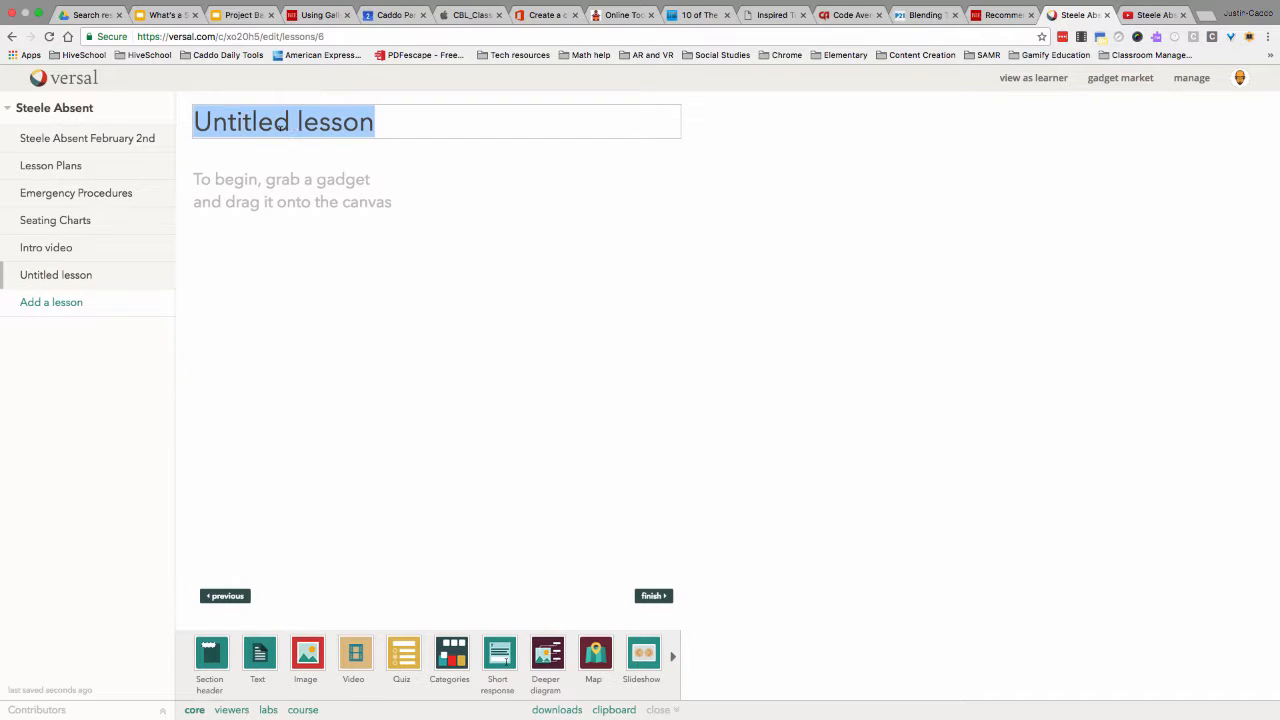
pyautogui.write('First Five')
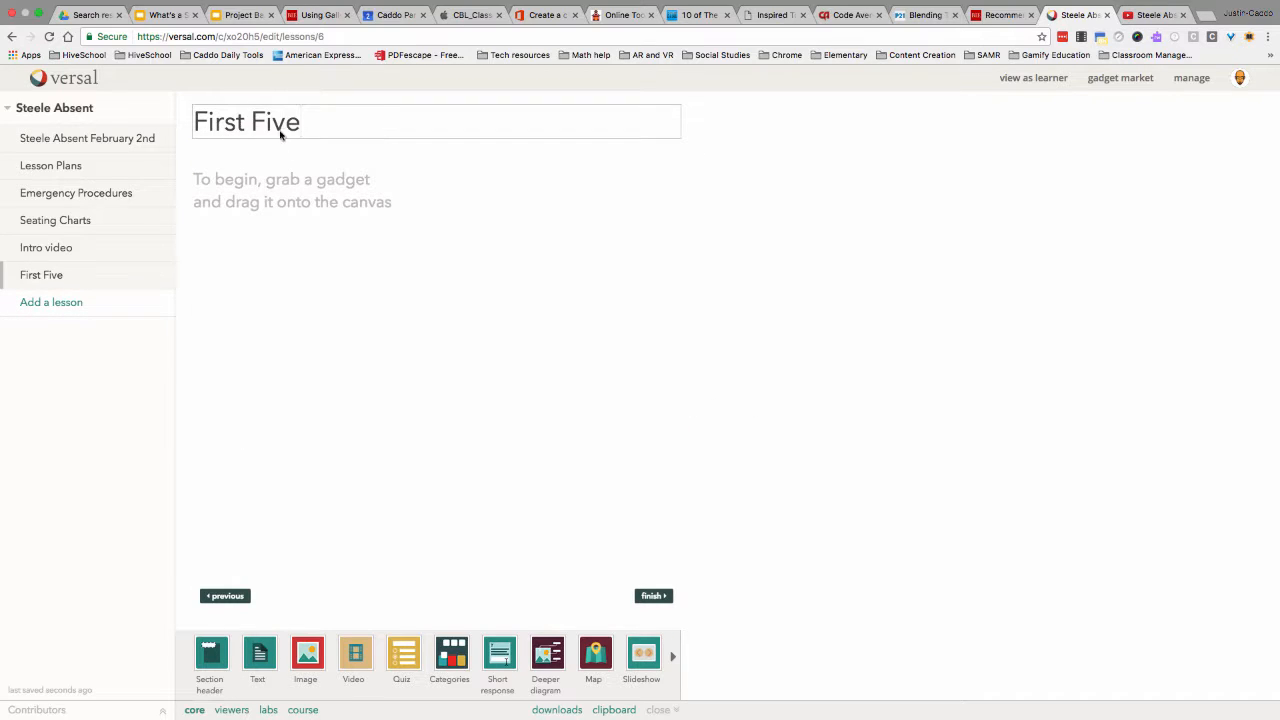
pyautogui.click(232, 710)
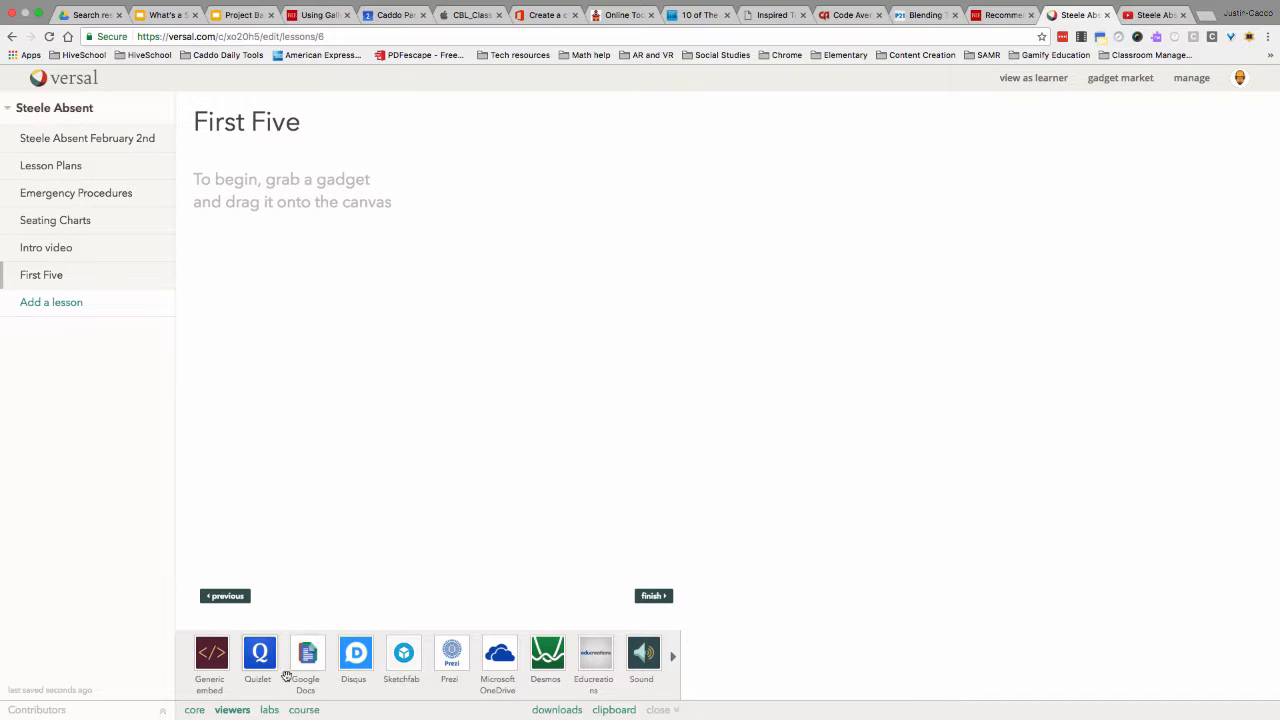
pyautogui.moveTo(308, 655); pyautogui.dragTo(317, 431)
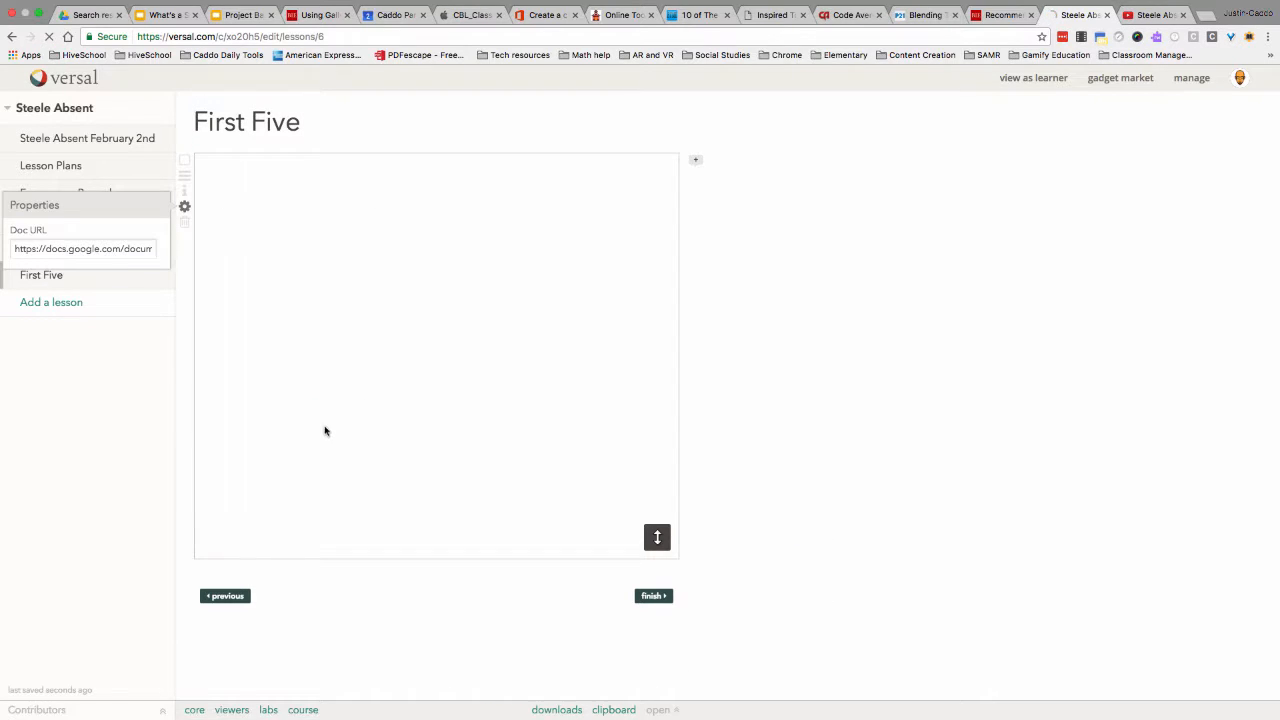
# Search Google Drive for "first five" and get the shareable link of the "First Five 2-24 through 2-28" presentation.
pyautogui.click(88, 14)
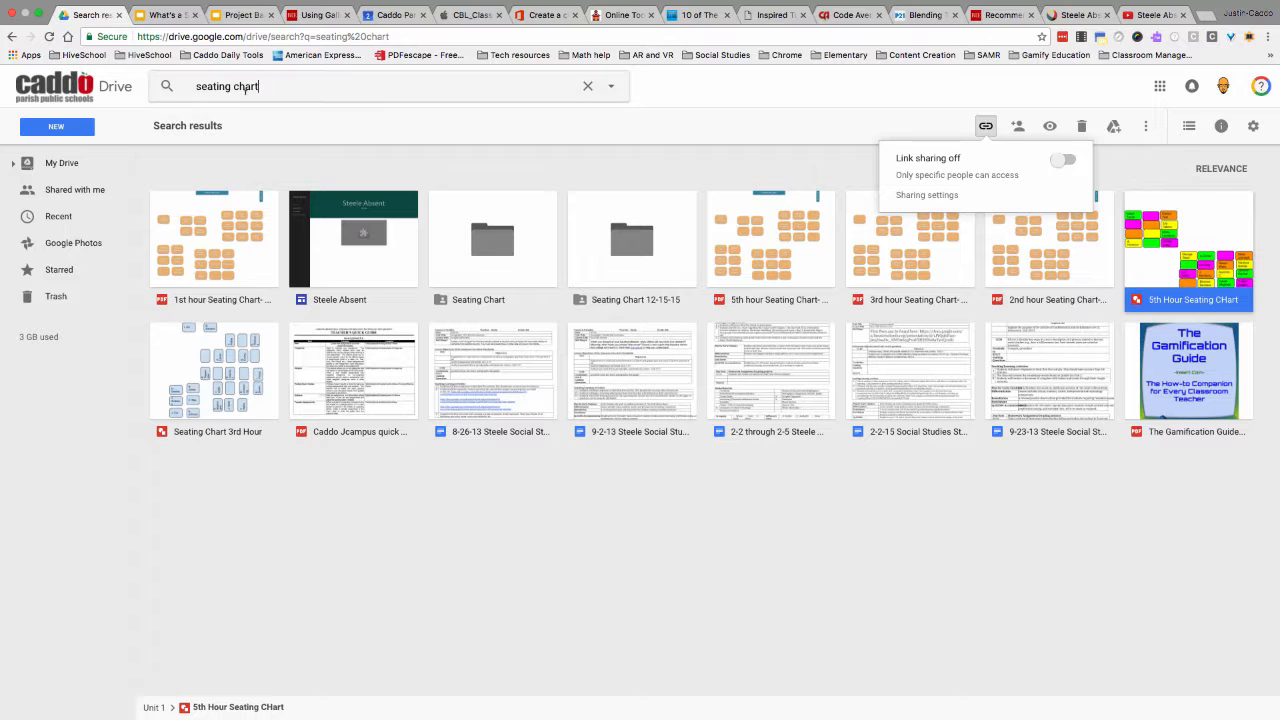
pyautogui.tripleClick(245, 87)
pyautogui.write('fir')
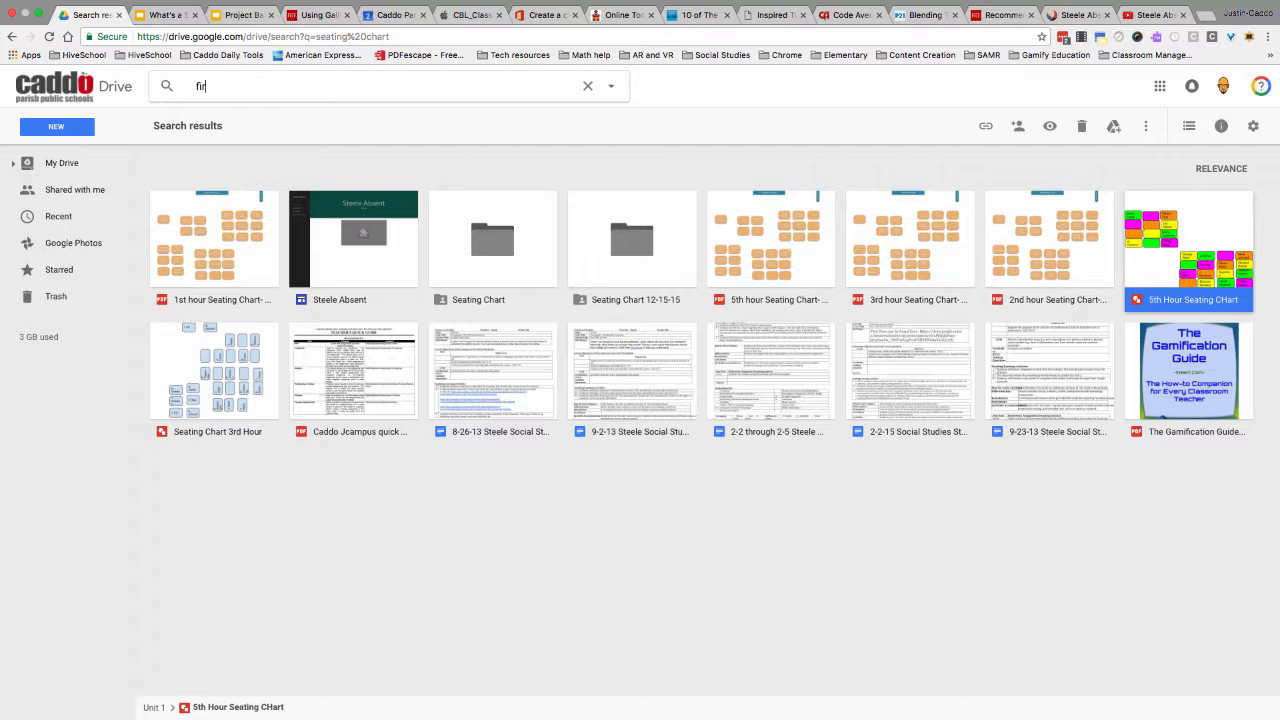
pyautogui.write('st five')
pyautogui.press('Return')
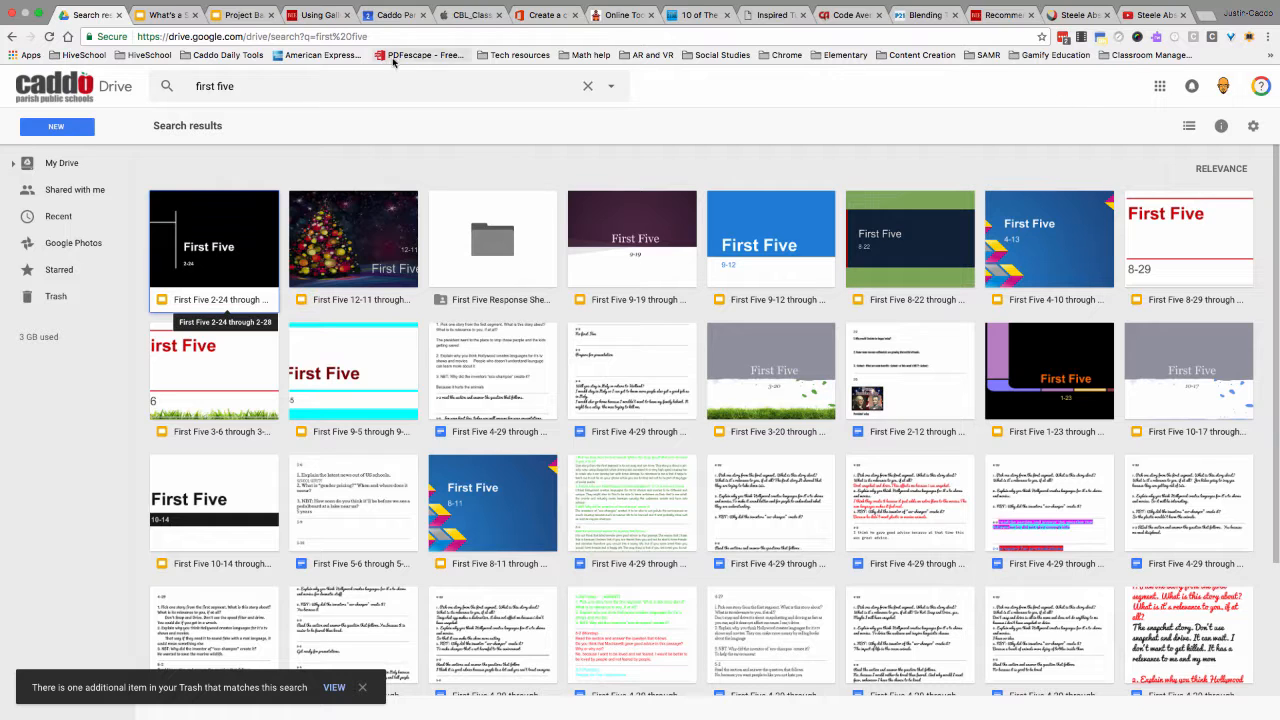
pyautogui.rightClick(251, 276)
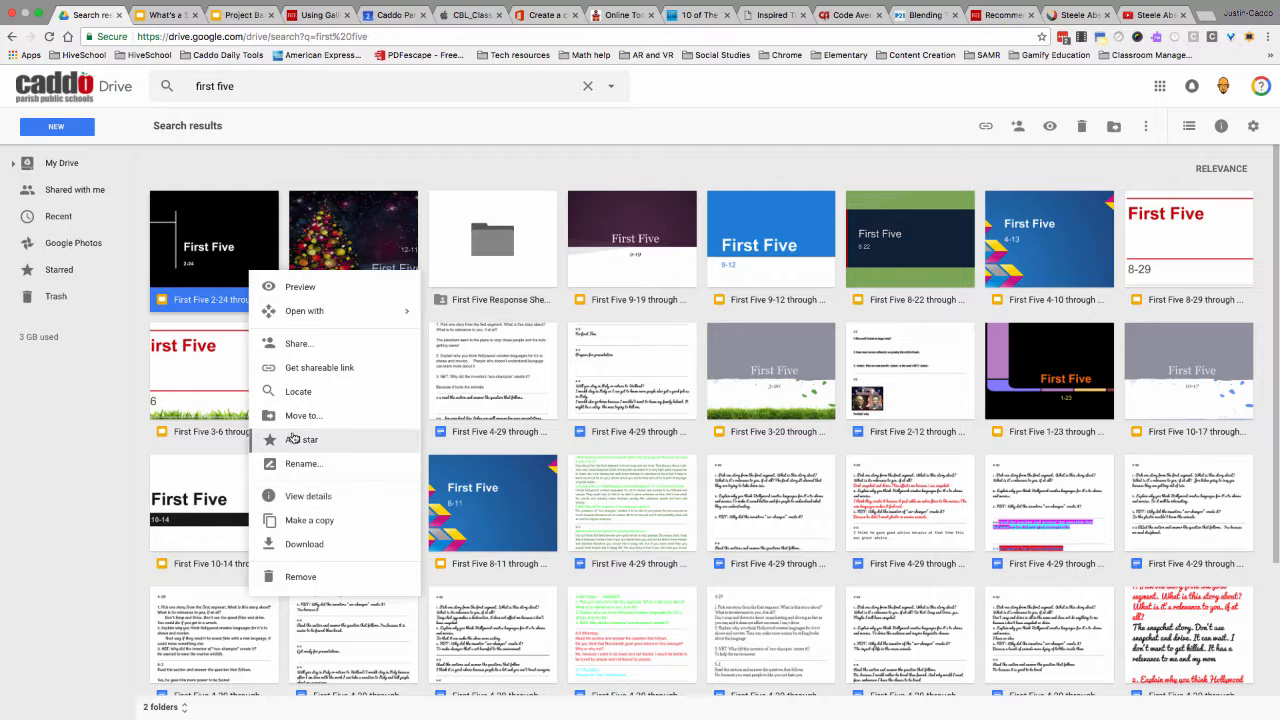
pyautogui.click(290, 368)
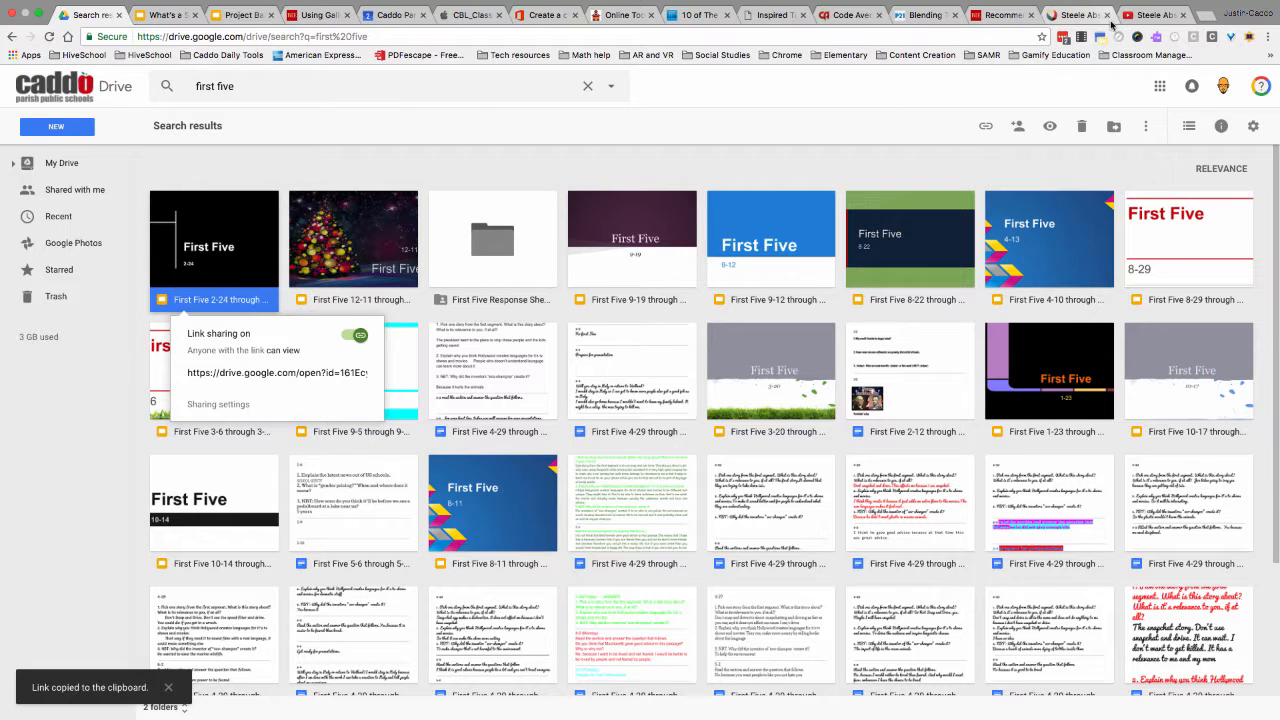
# Back in Versal, replace the Google Docs gadget's Doc URL with the copied presentation link.
pyautogui.click(1084, 16)
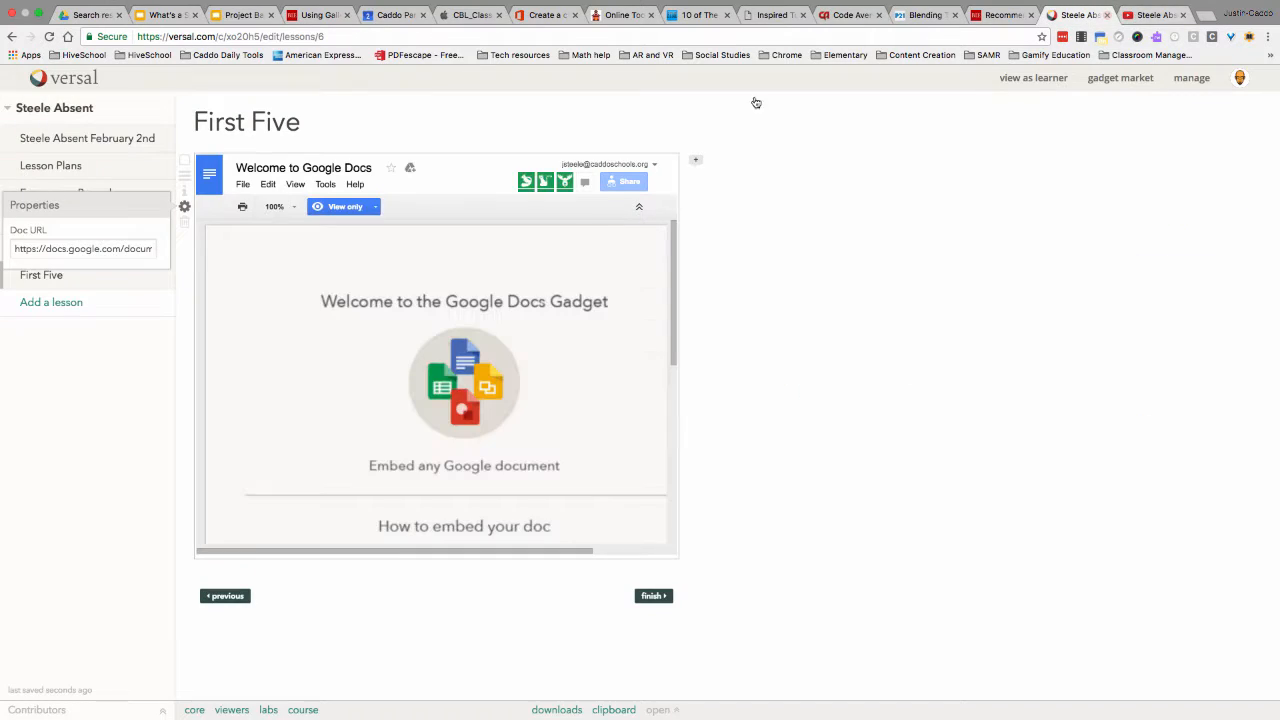
pyautogui.tripleClick(94, 248)
pyautogui.press('super+v')
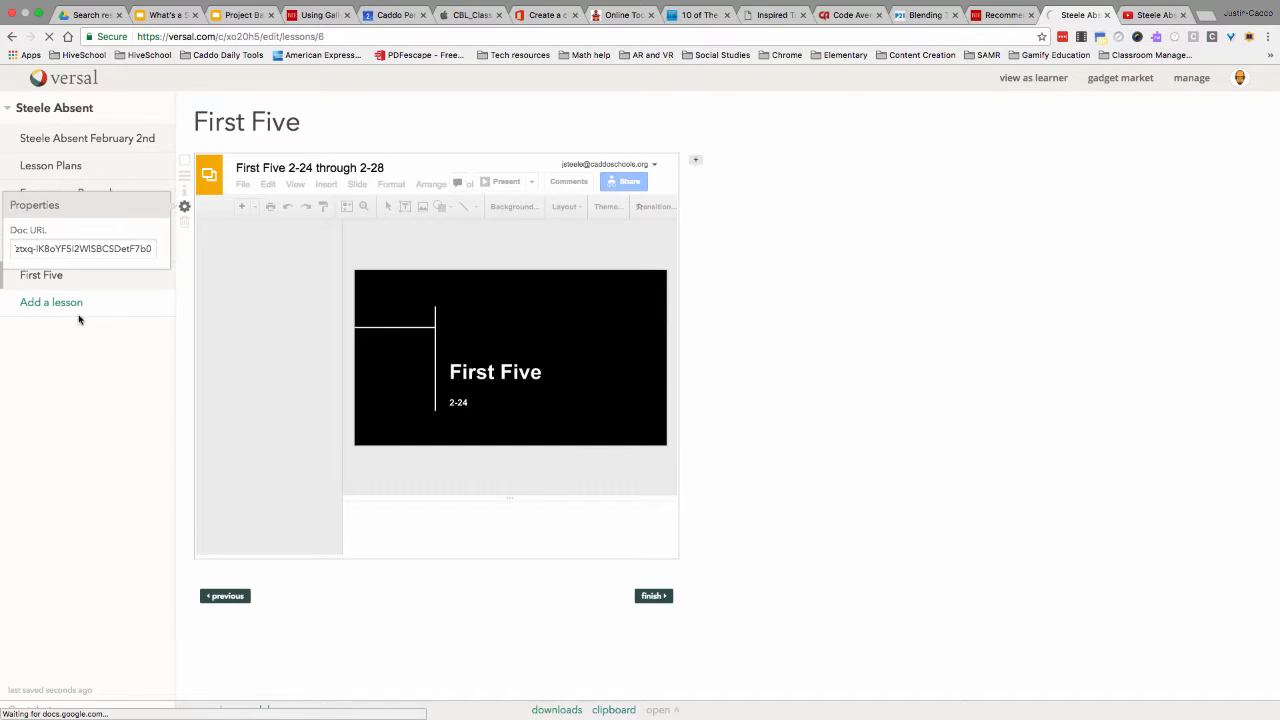
# Add a lesson titled "Background Knowledge" and place a Quizlet gadget on its canvas.
pyautogui.click(79, 314)
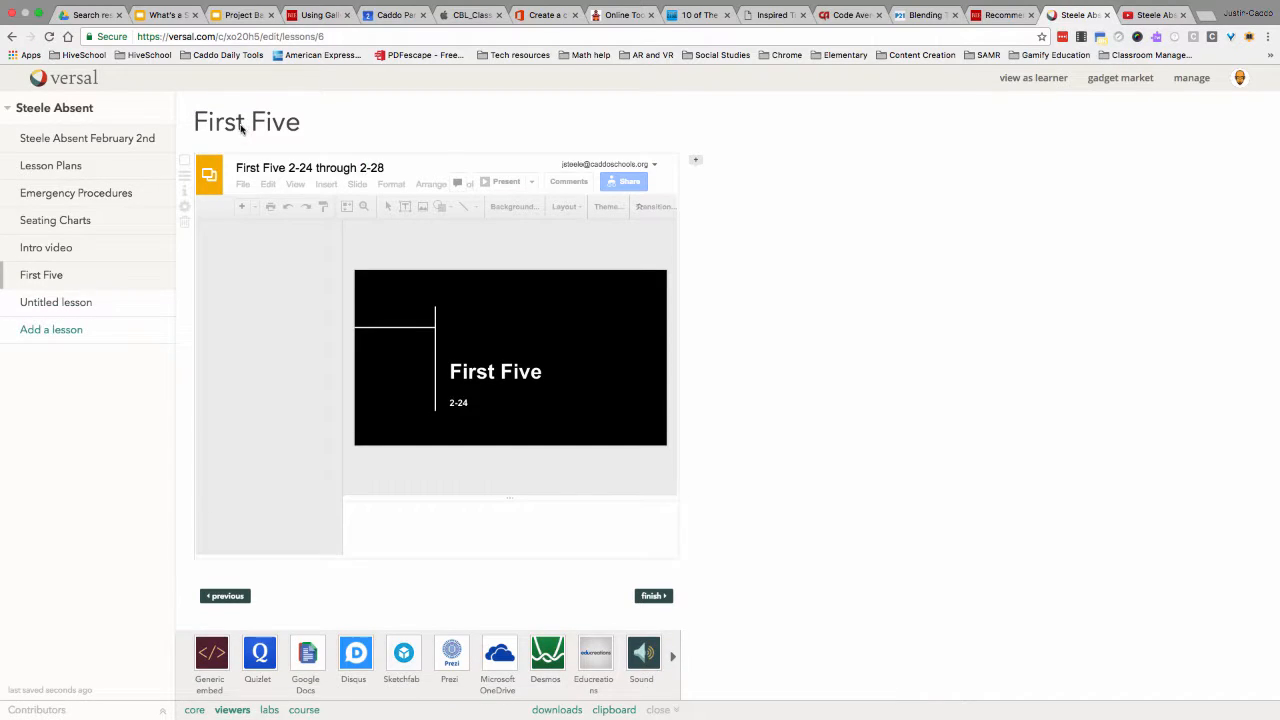
pyautogui.click(45, 302)
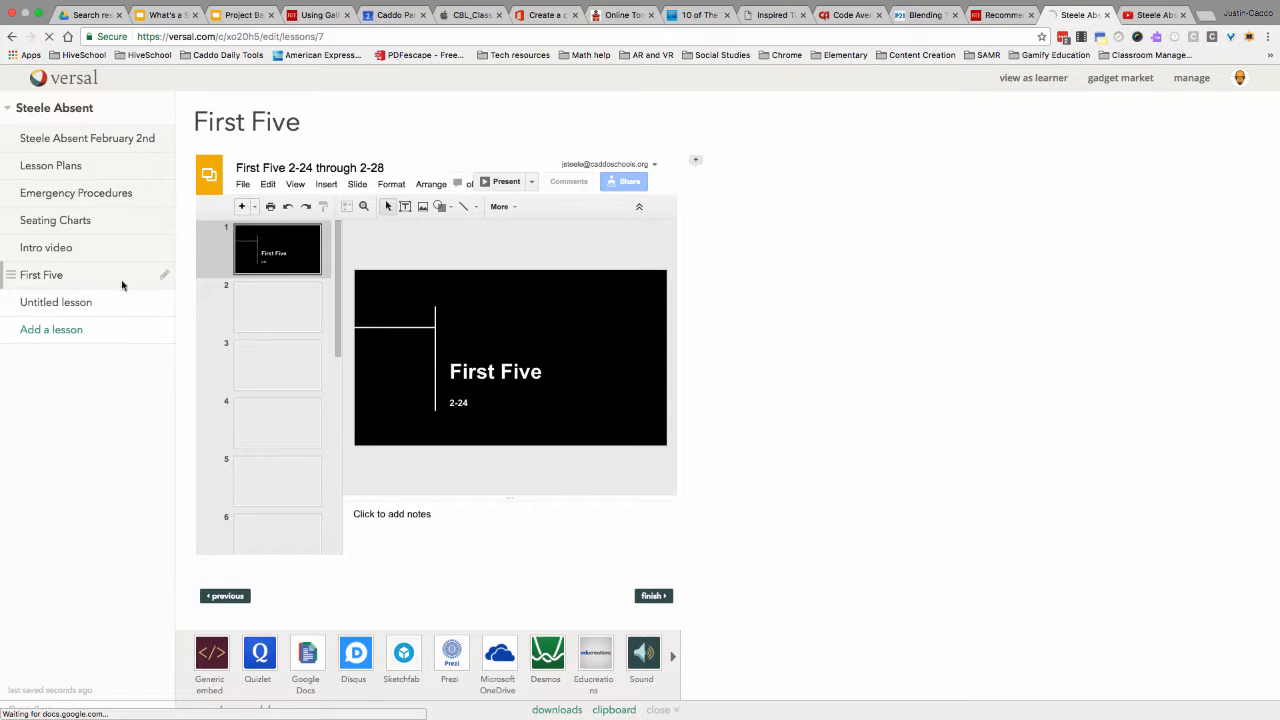
pyautogui.tripleClick(222, 123)
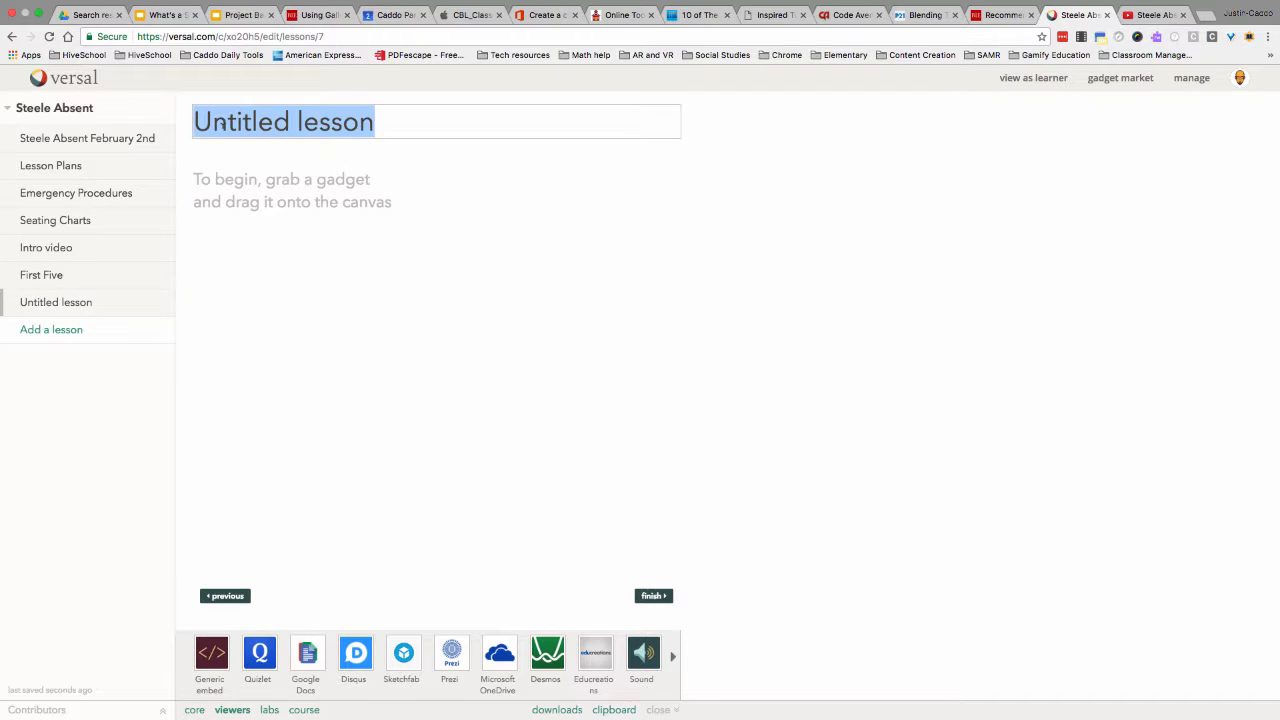
pyautogui.write('Bacg')
pyautogui.press('BackSpace')
pyautogui.write('kg')
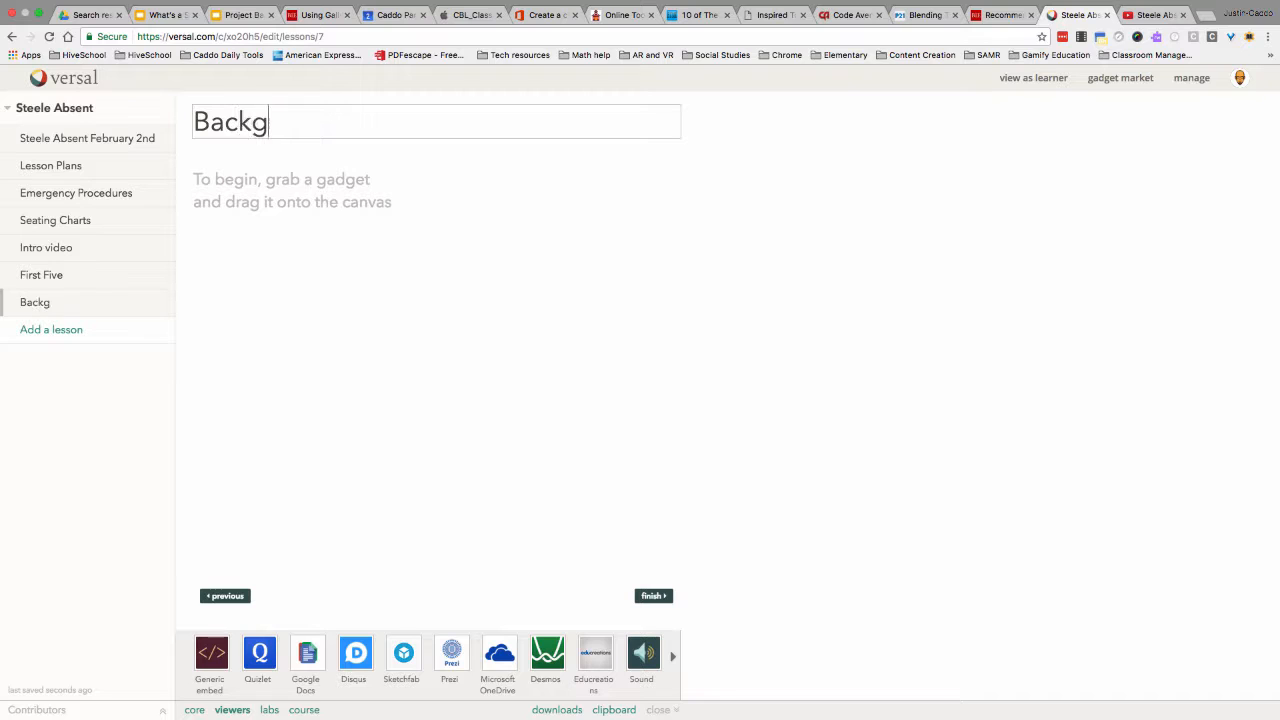
pyautogui.write('round Knowledge')
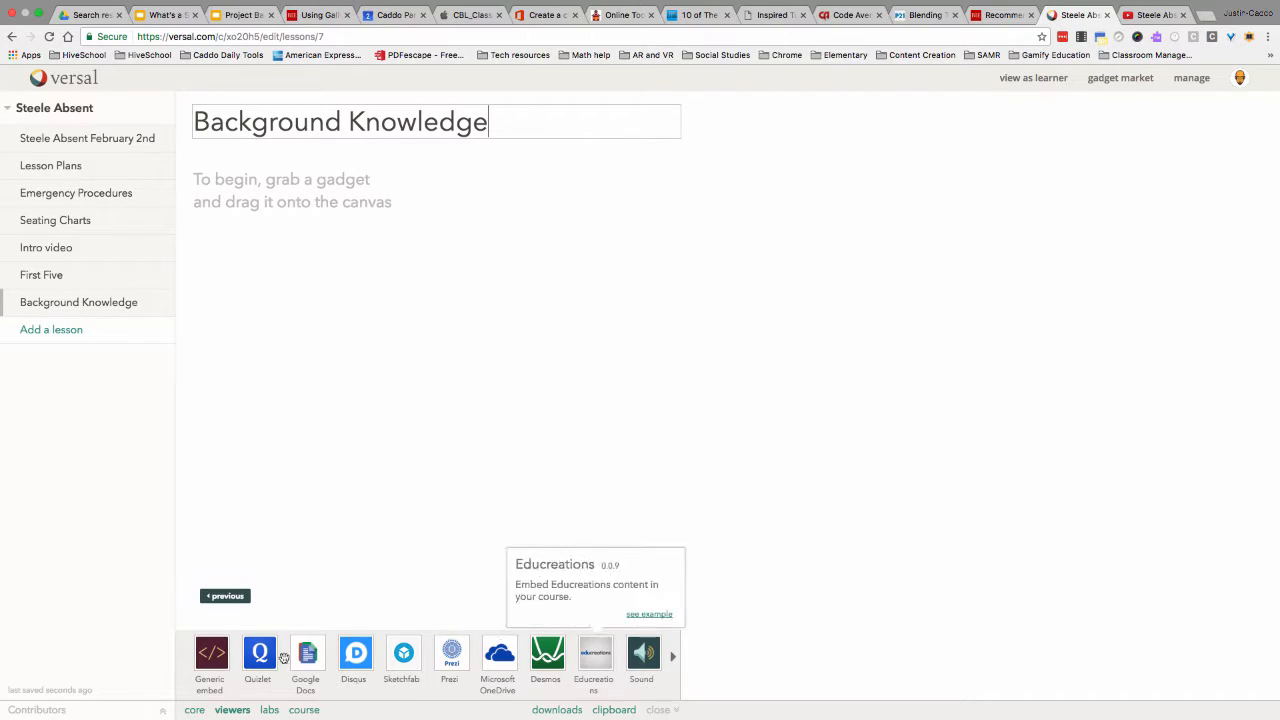
pyautogui.moveTo(260, 652); pyautogui.dragTo(374, 349)
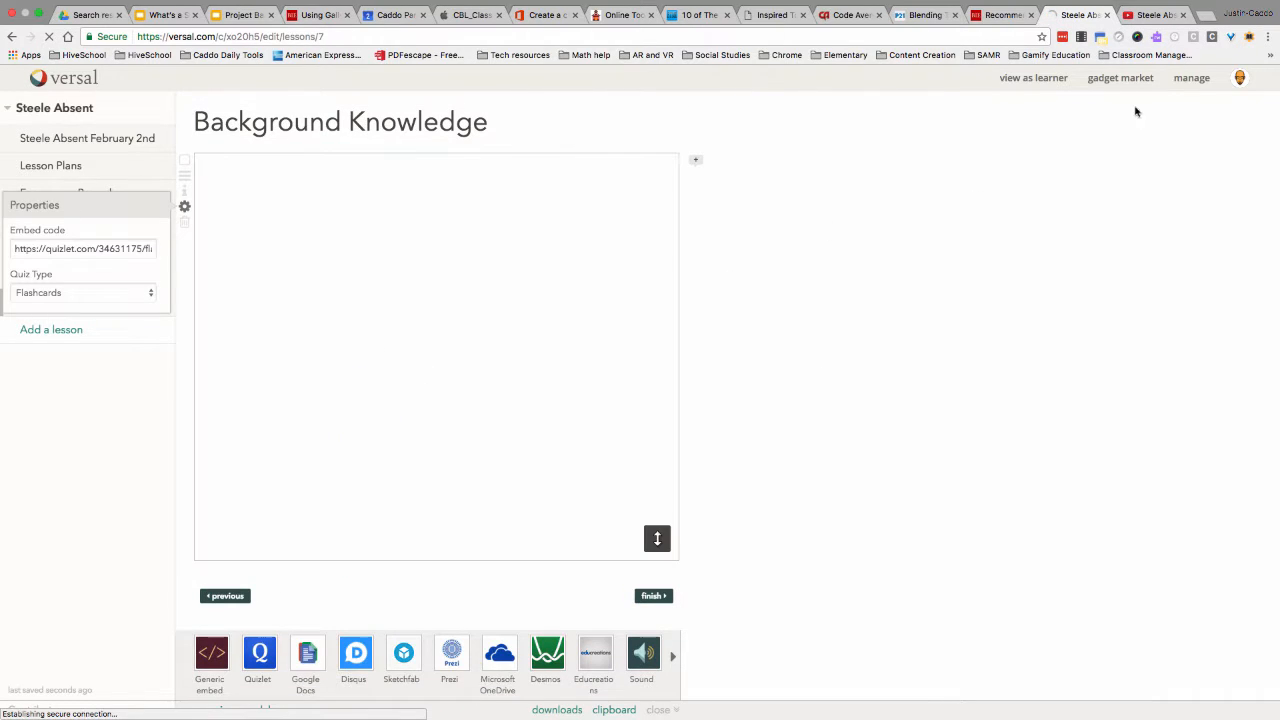
# Open quizlet.com in a new browser tab, find the Civil War flash cards by searching "quizlet: civil war", and copy the set's URL.
pyautogui.click(1210, 18)
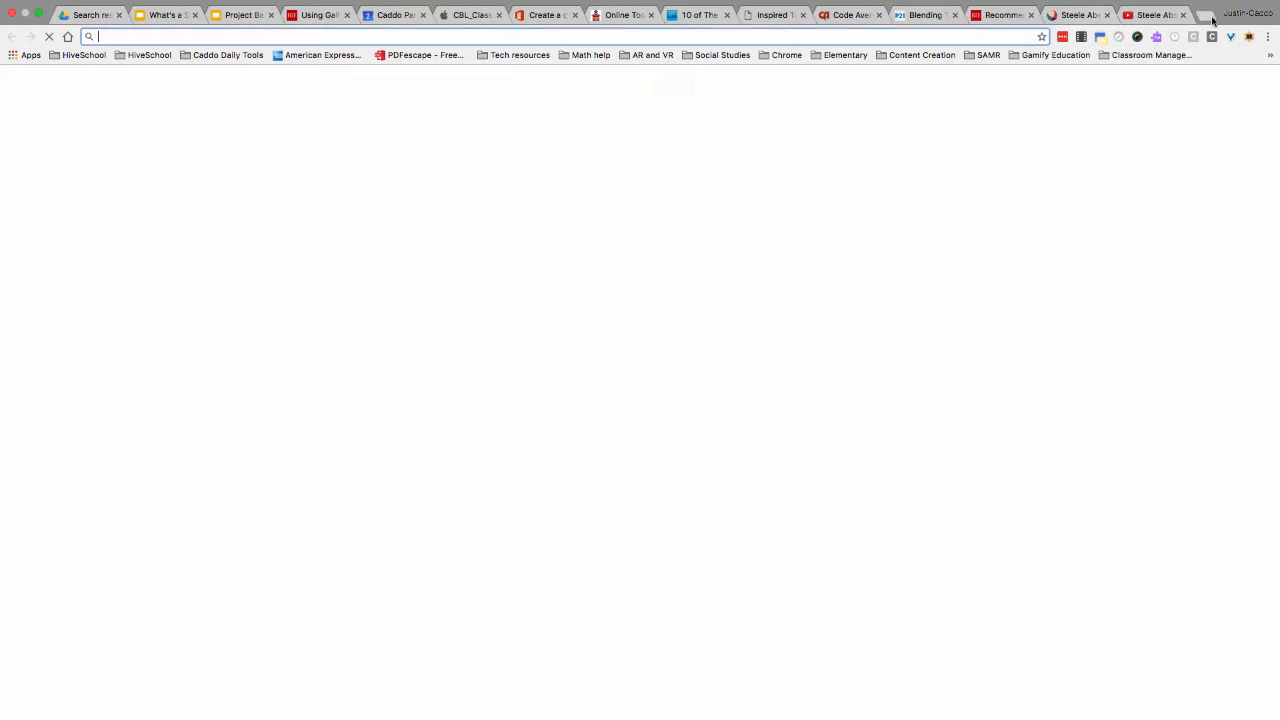
pyautogui.write('quizlet.com')
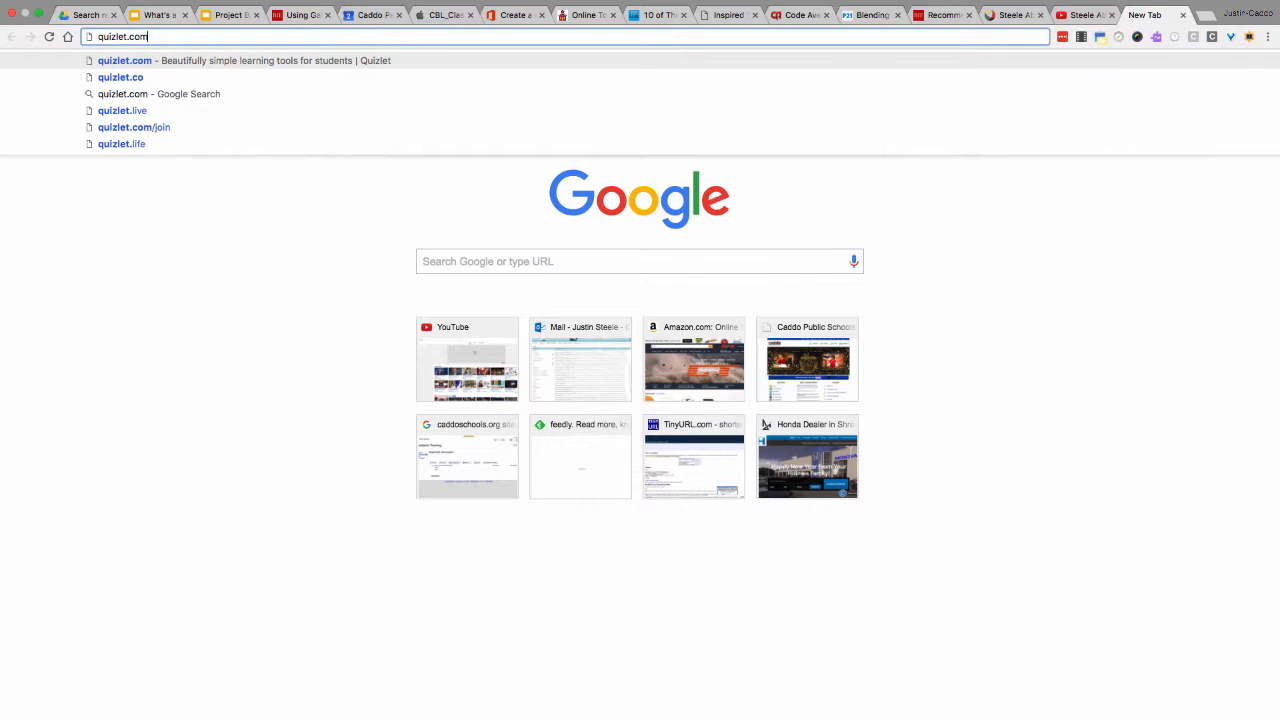
pyautogui.press('Return')
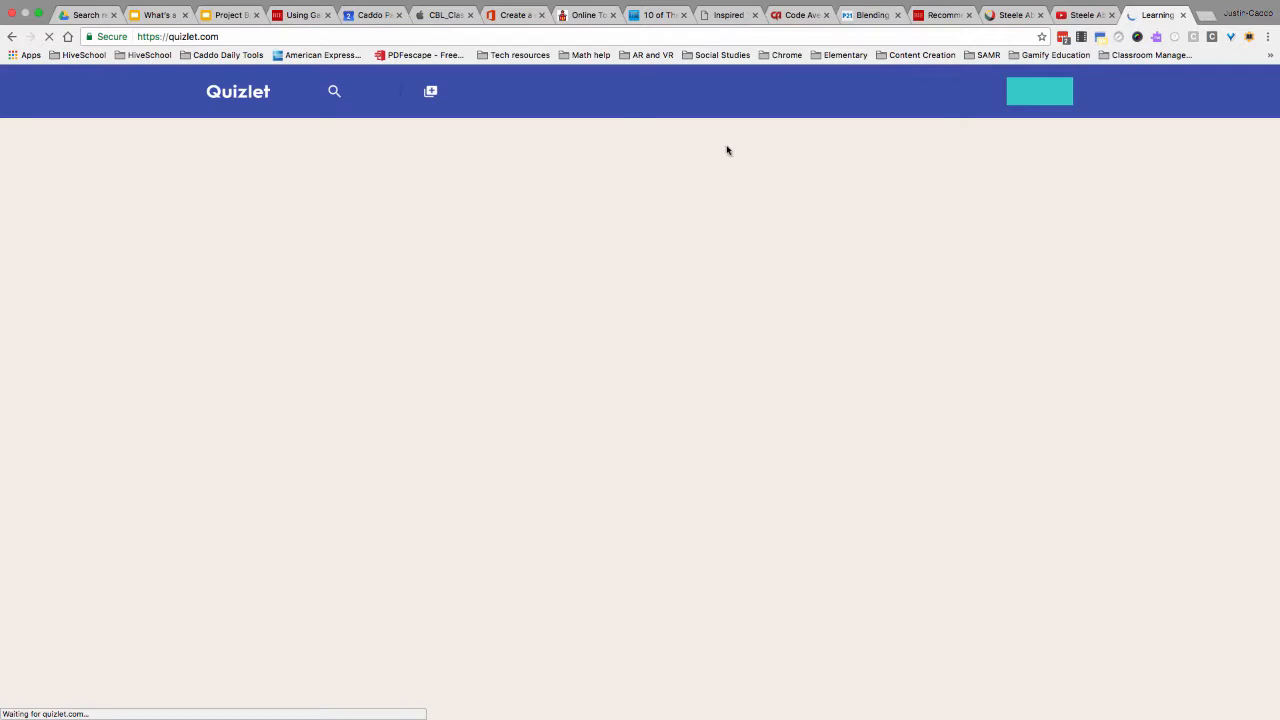
pyautogui.click(288, 37)
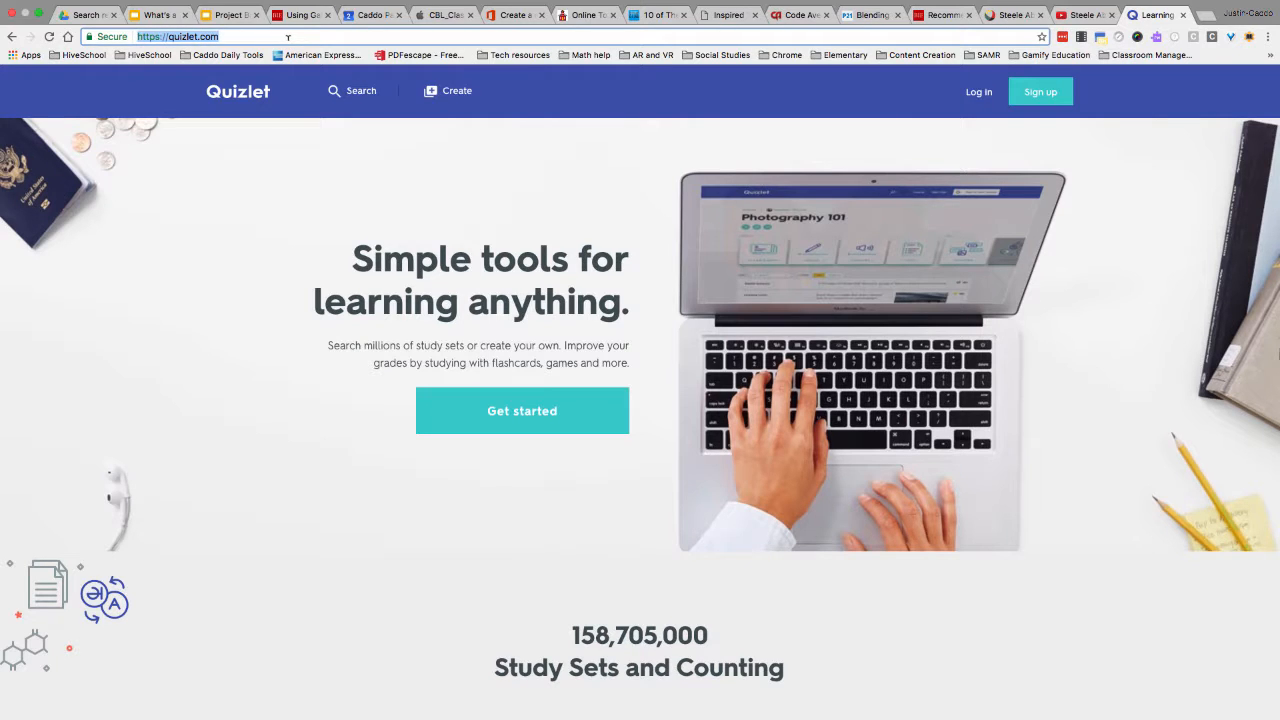
pyautogui.write('quizlet:')
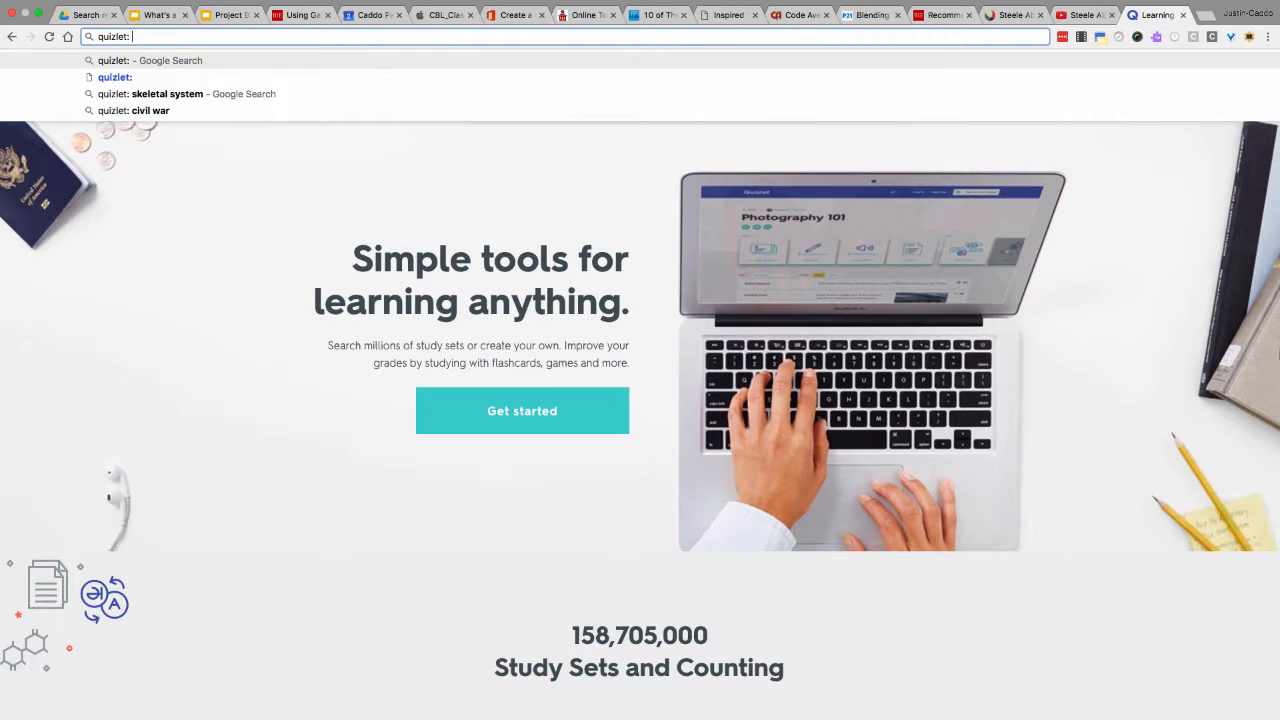
pyautogui.write(' civil war')
pyautogui.press('Return')
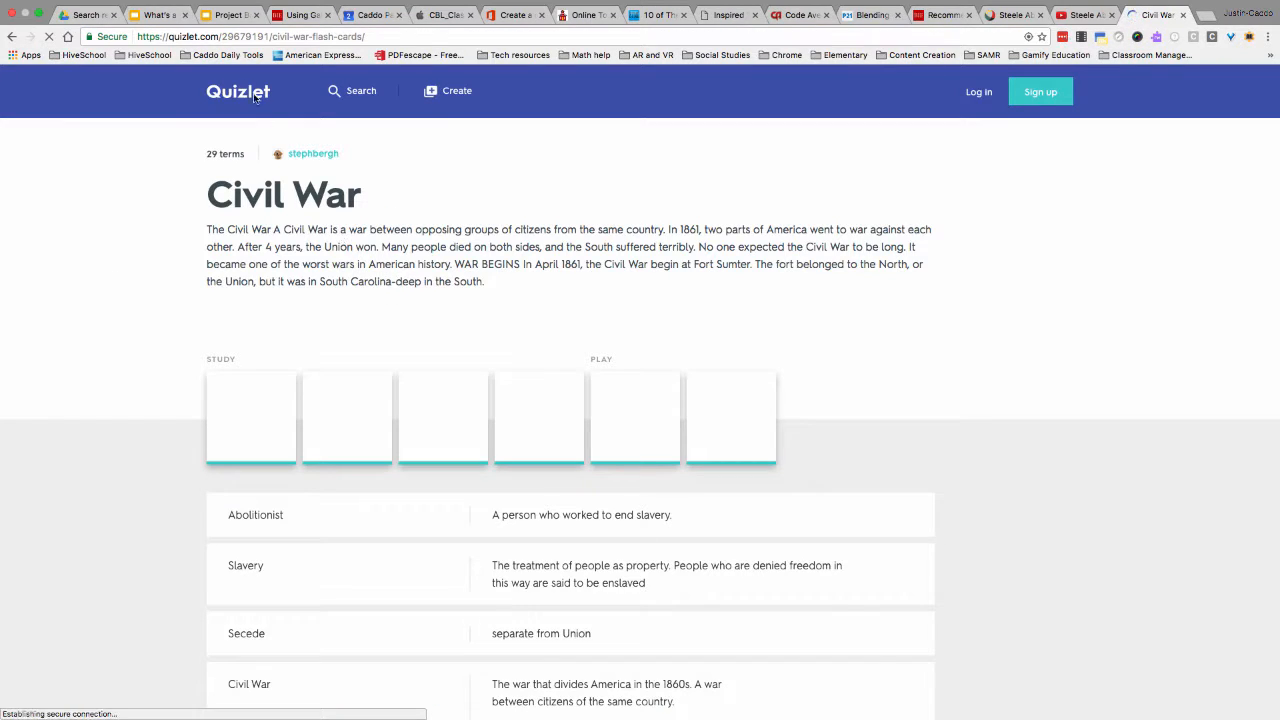
pyautogui.click(244, 40)
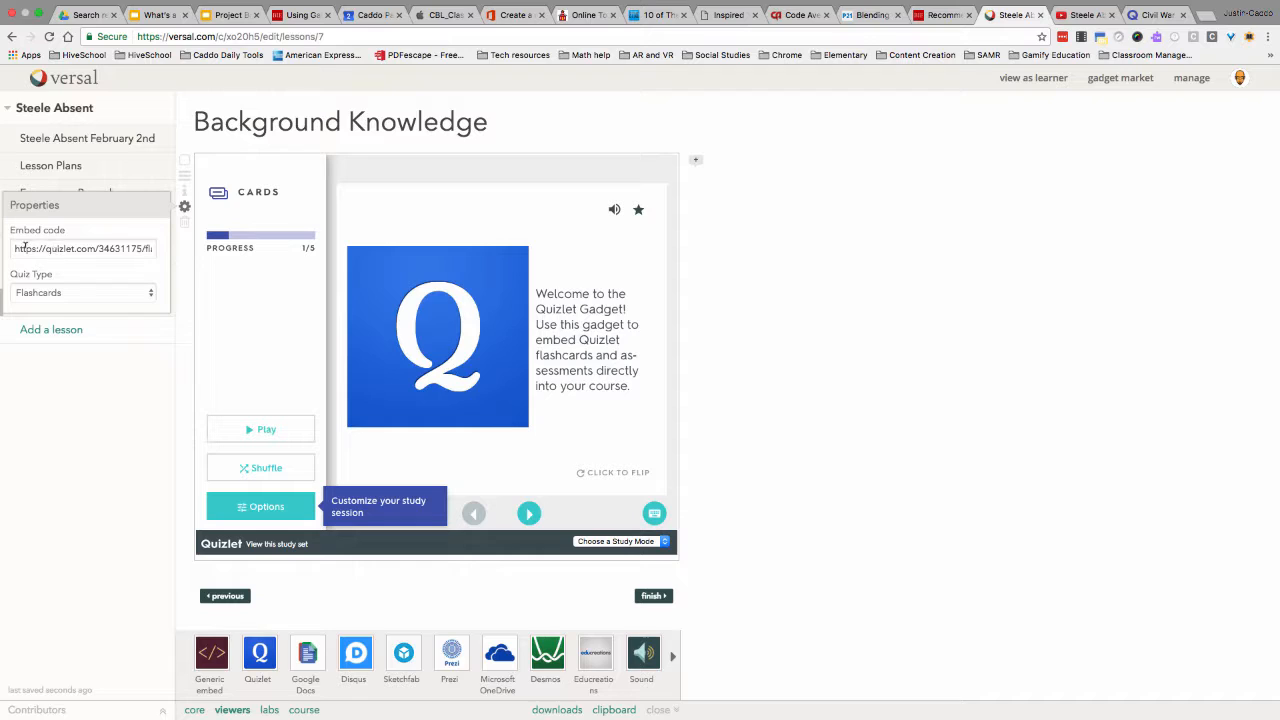
# In Versal, point the Quizlet gadget's embed code to the Civil War flash-card set, keep the "embedv2" ending, and try the embedded cards.
pyautogui.hotkey('shift', 'Right')
pyautogui.hotkey('shift', 'Right')
pyautogui.hotkey('shift', 'Right')
pyautogui.hotkey('shift', 'Right')
pyautogui.hotkey('shift', 'Right')
pyautogui.hotkey('shift', 'Right')
pyautogui.hotkey('shift', 'Right')
pyautogui.hotkey('shift', 'Right')
pyautogui.hotkey('shift', 'Right')
pyautogui.hotkey('shift', 'Right')
pyautogui.hotkey('shift', 'Right')
pyautogui.hotkey('shift', 'Right')
pyautogui.hotkey('shift', 'Right')
pyautogui.hotkey('shift', 'Right')
pyautogui.hotkey('shift', 'Right')
pyautogui.hotkey('shift', 'Right')
pyautogui.hotkey('shift', 'Right')
pyautogui.hotkey('shift', 'Right')
pyautogui.hotkey('shift', 'Right')
pyautogui.hotkey('shift', 'Right')
pyautogui.click(103, 247)
pyautogui.doubleClick(103, 247)
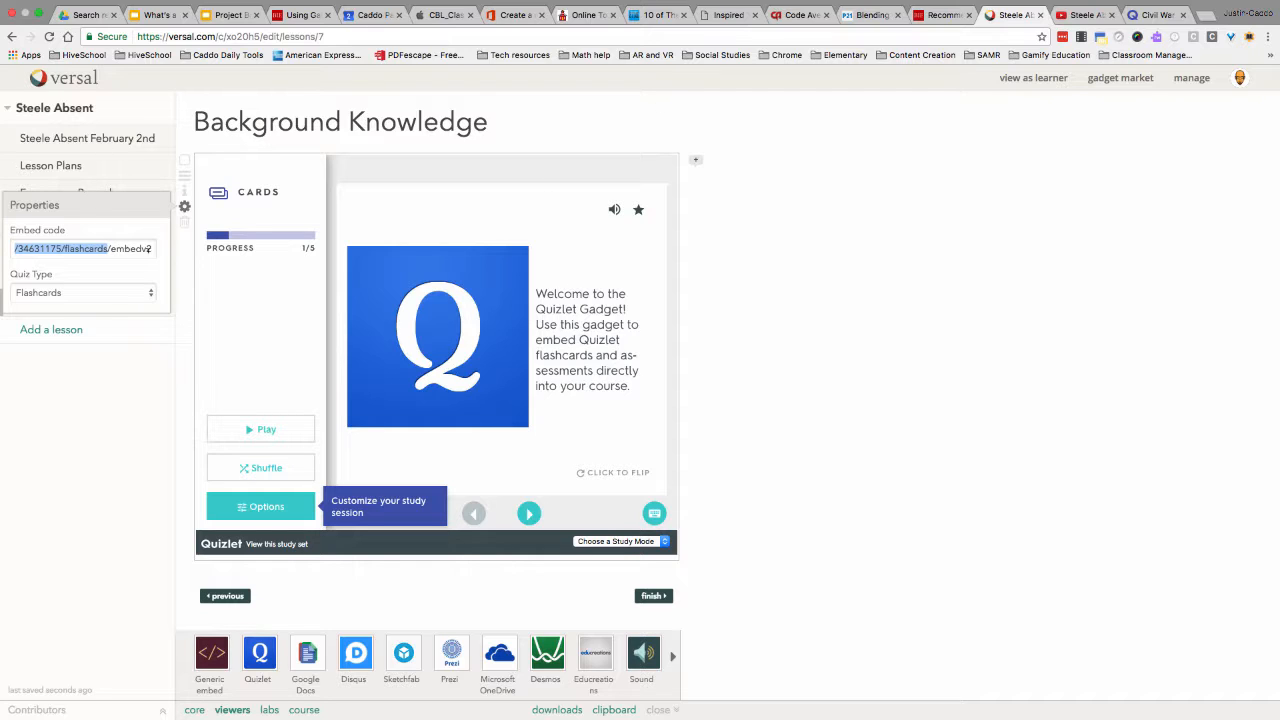
pyautogui.doubleClick(122, 248)
pyautogui.click(130, 248)
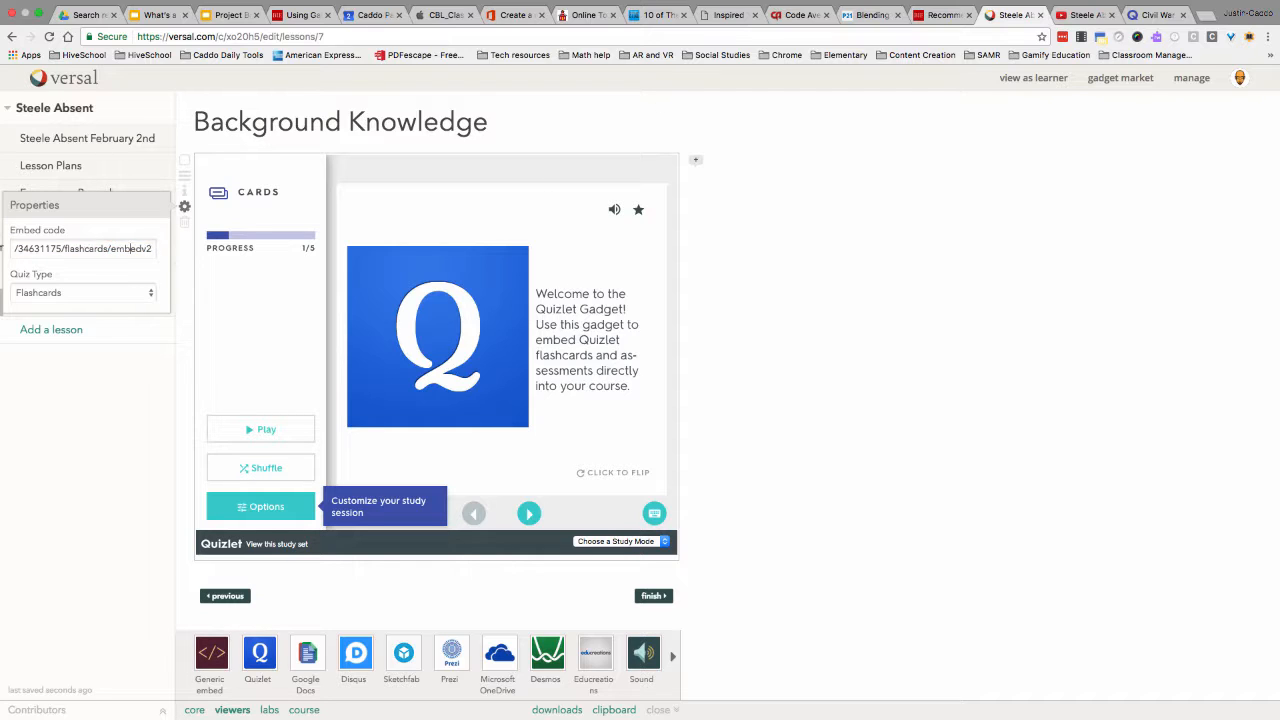
pyautogui.moveTo(108, 248); pyautogui.dragTo(27, 256)
pyautogui.moveTo(146, 248)
pyautogui.mouseDown()
pyautogui.moveTo(110, 248)
pyautogui.moveTo(140, 245)
pyautogui.mouseUp()
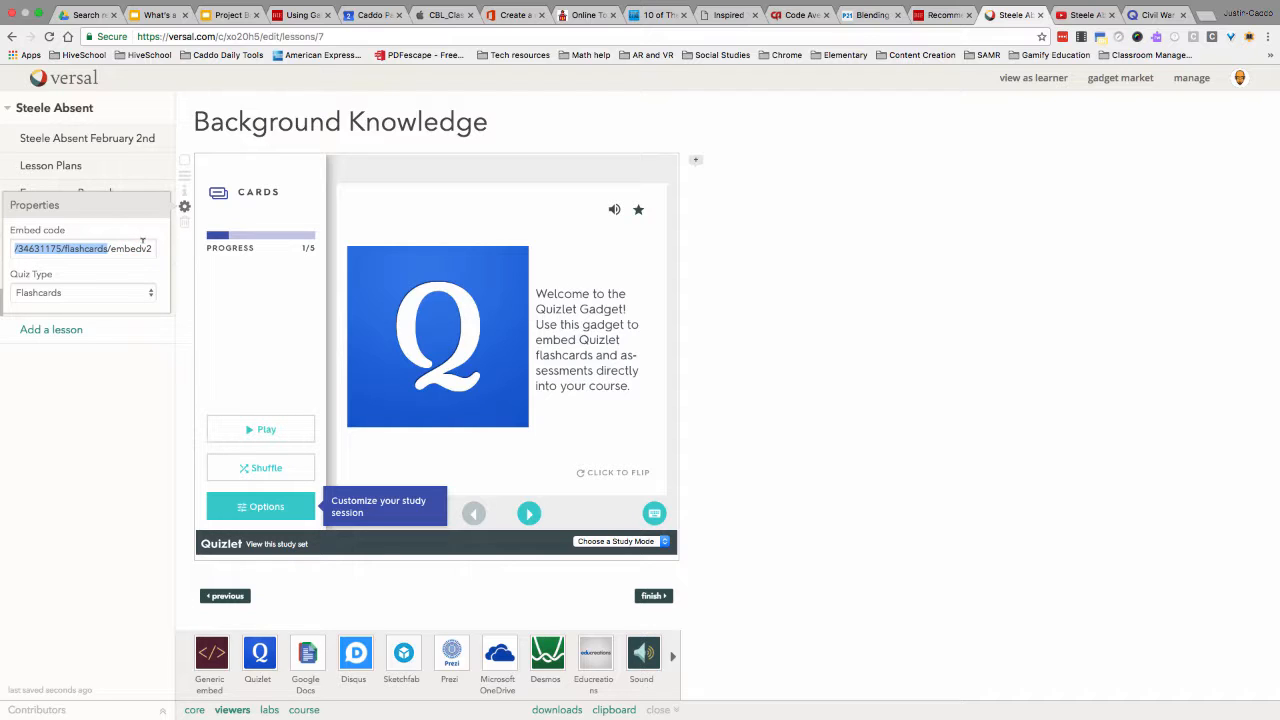
pyautogui.write('/civil-war-flash-cards/')
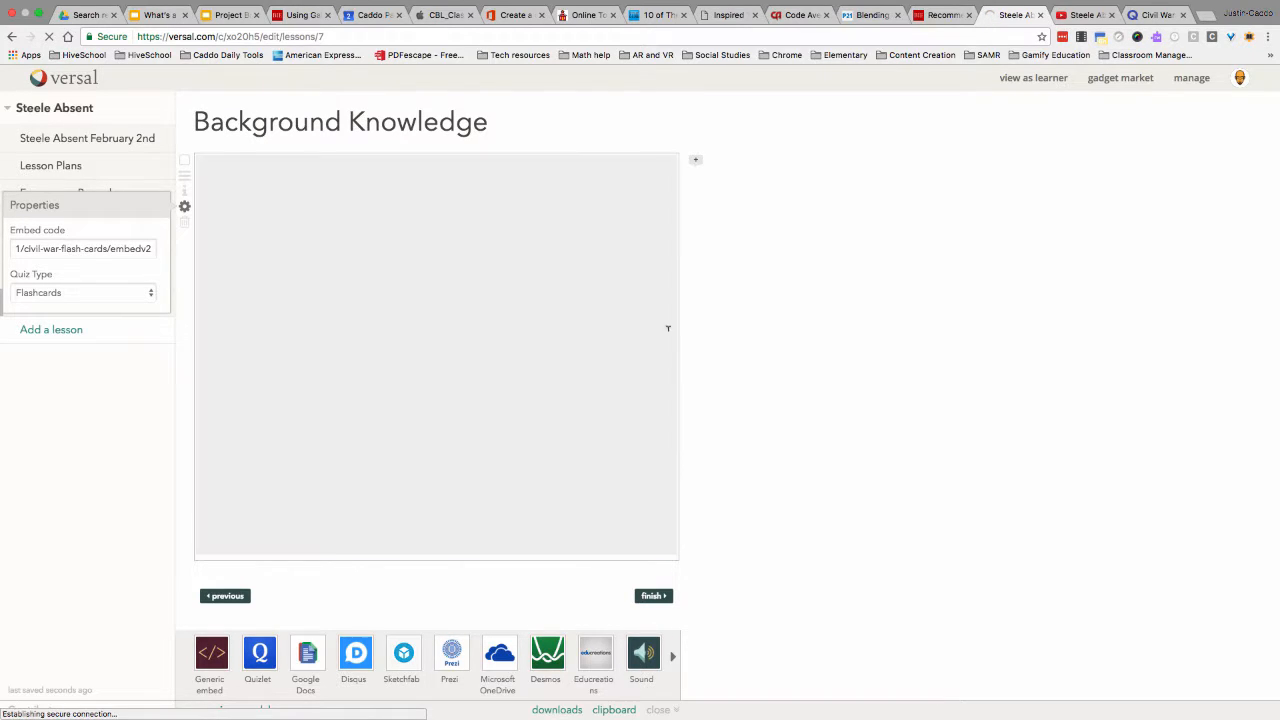
pyautogui.click(409, 306)
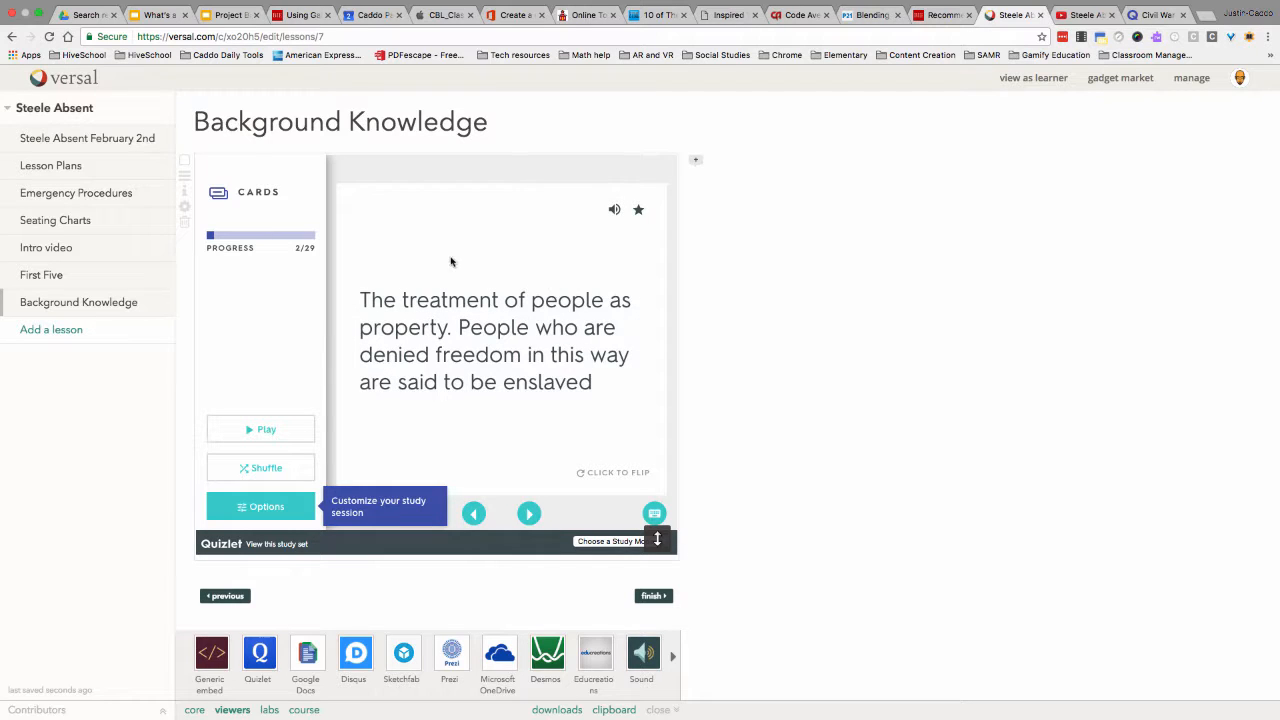
# Add a lesson titled "Formative Assessment" and place a Quiz gadget on its canvas.
pyautogui.click(56, 336)
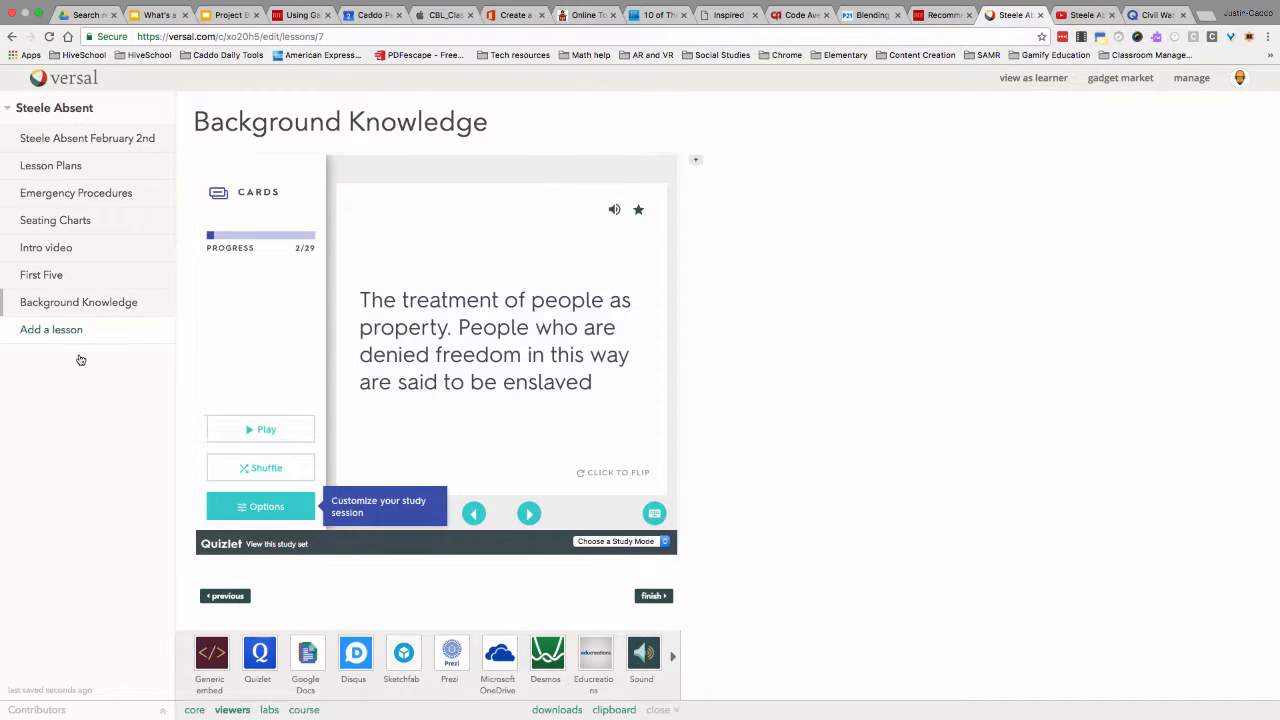
pyautogui.doubleClick(310, 125)
pyautogui.press('super+a')
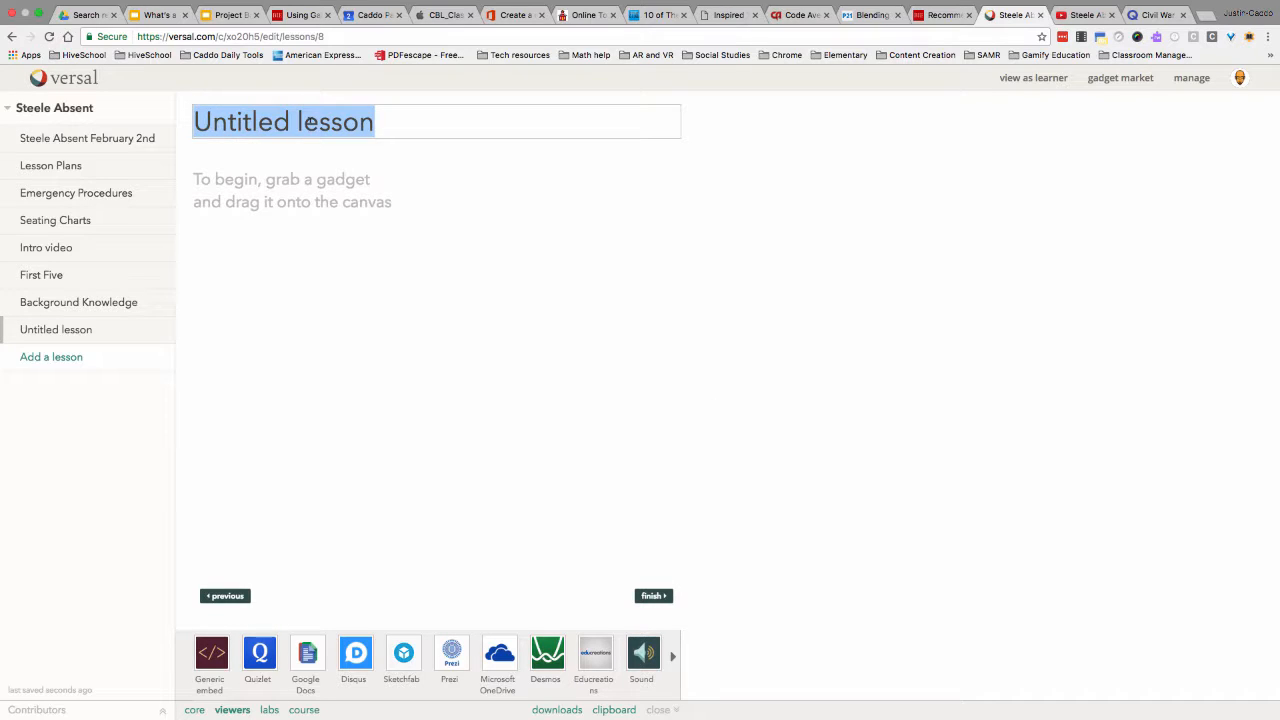
pyautogui.press('BackSpace')
pyautogui.write('Formative A')
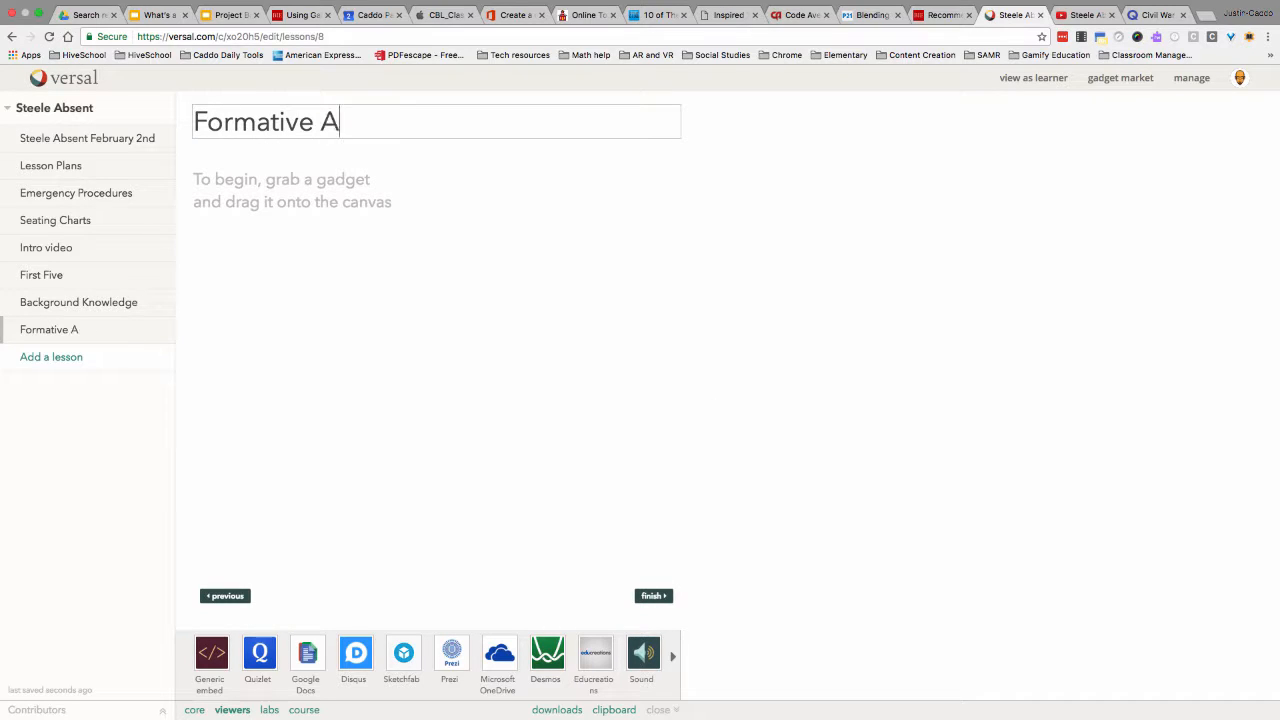
pyautogui.write('ssessment')
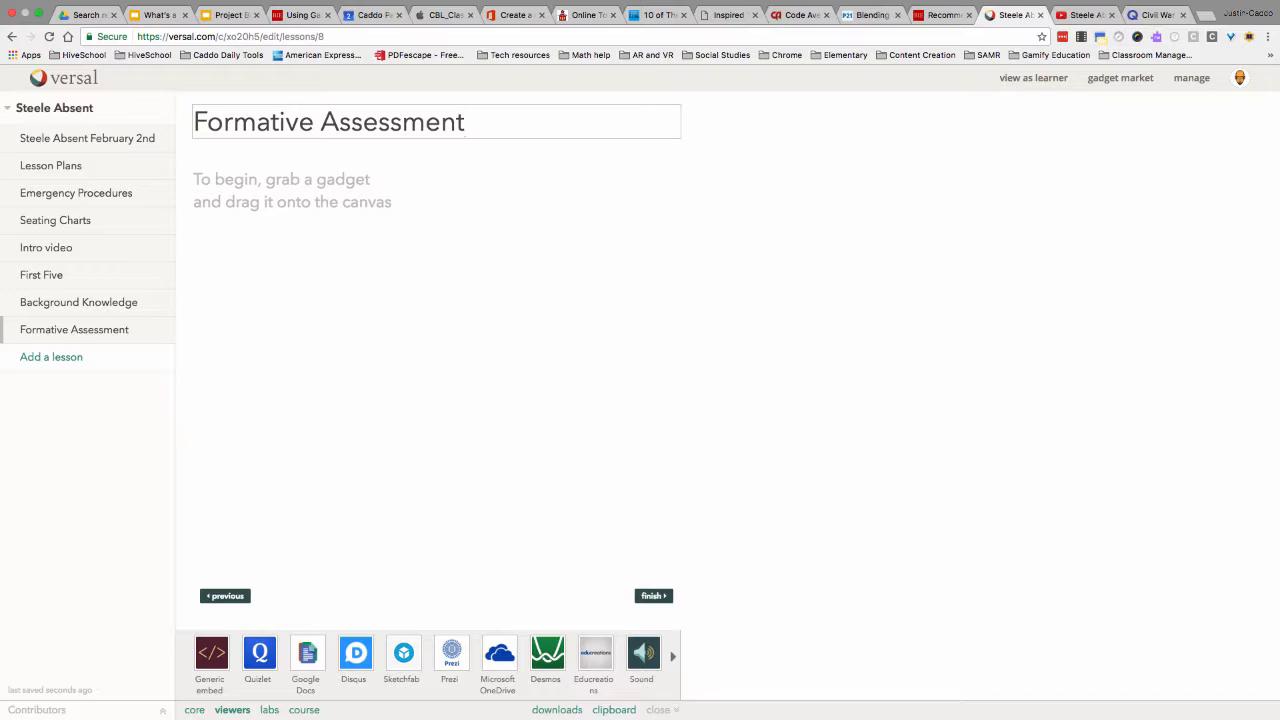
pyautogui.click(456, 454)
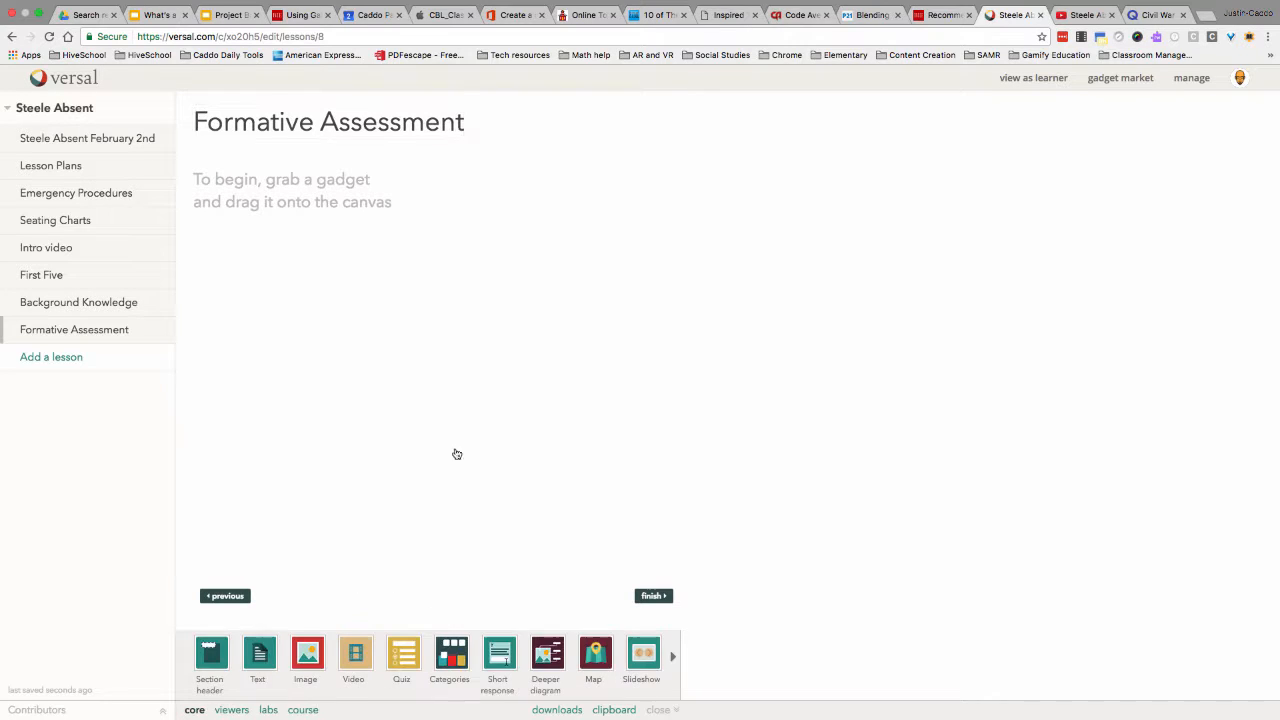
pyautogui.moveTo(403, 655); pyautogui.dragTo(314, 280)
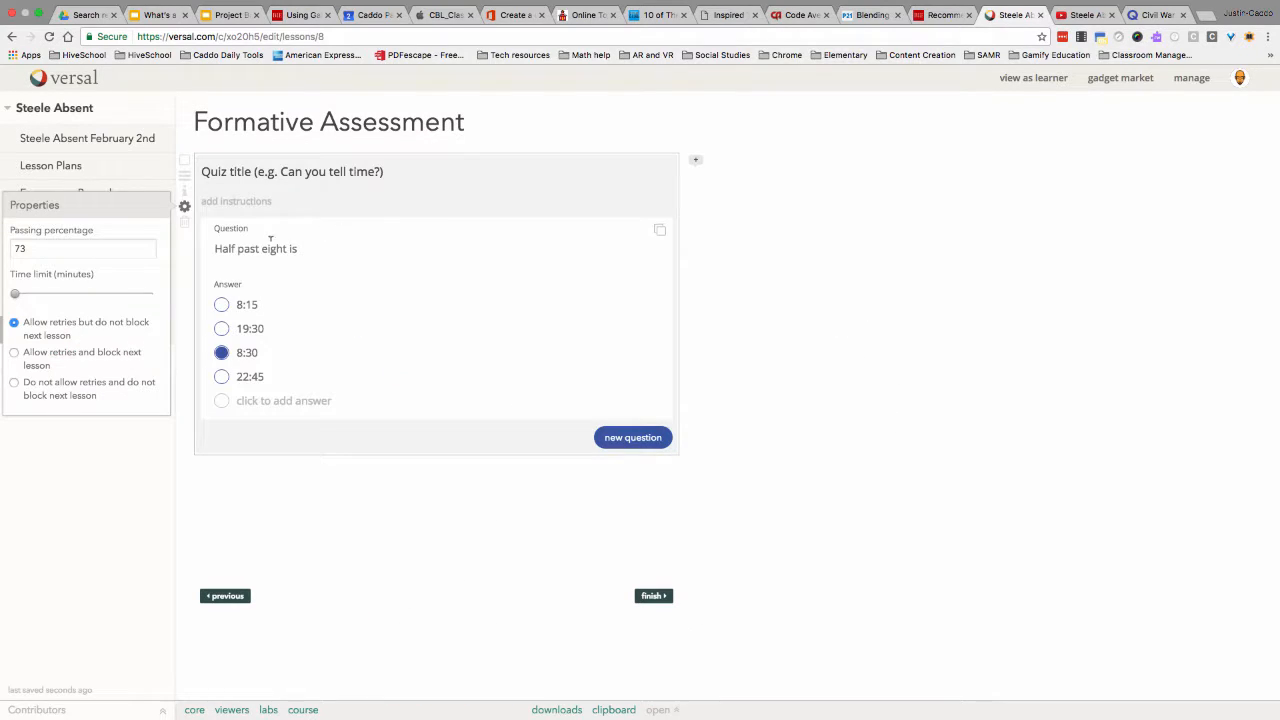
# Replace the quiz's sample question with "What two sides fought in the Civil War".
pyautogui.click(251, 248)
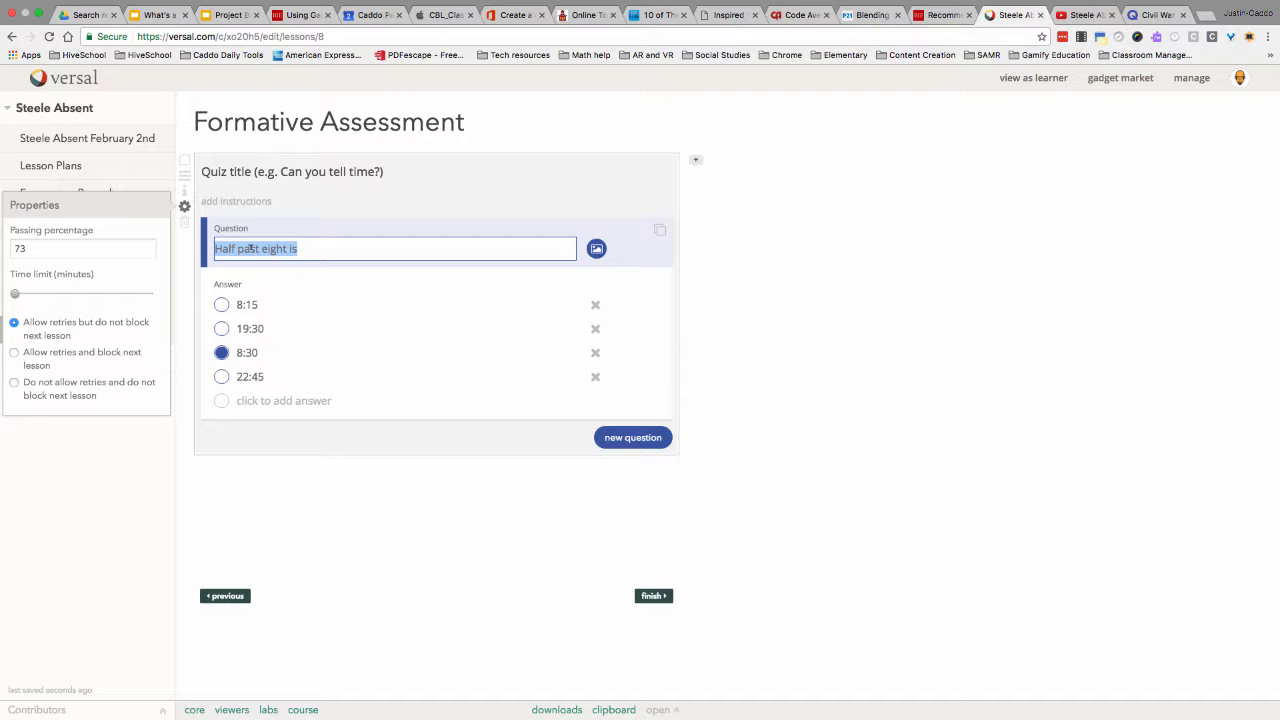
pyautogui.write('W')
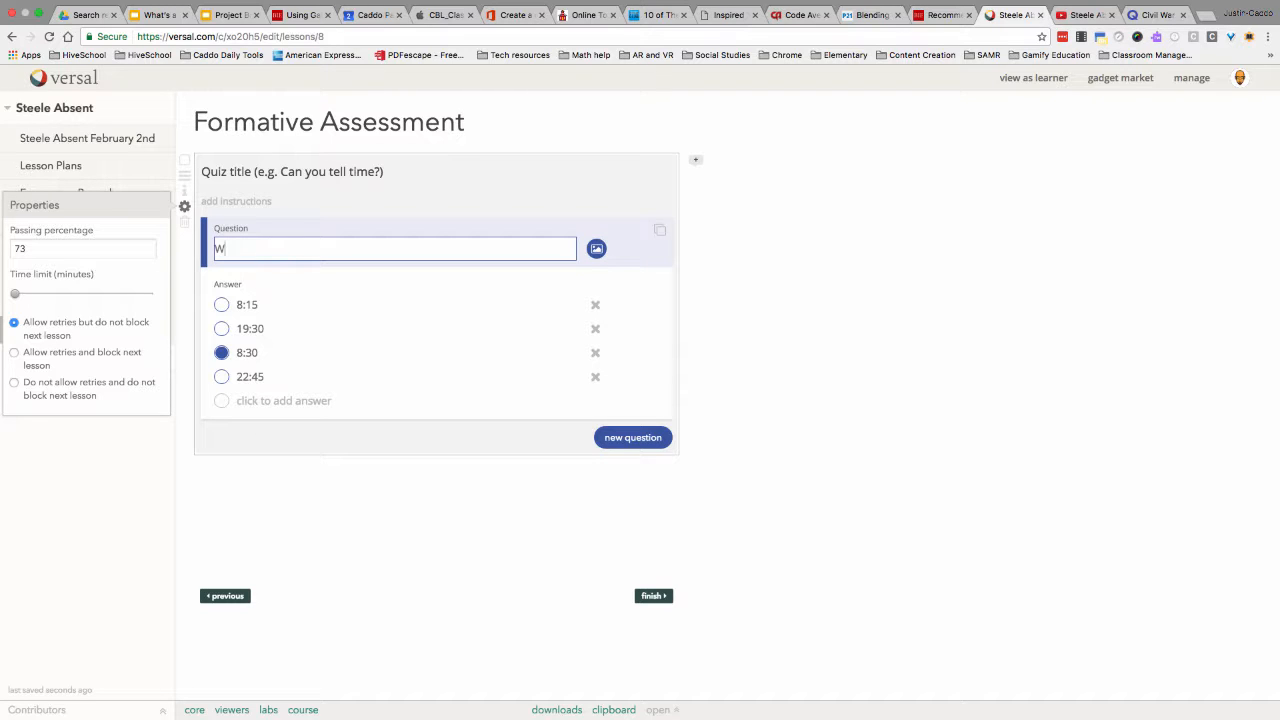
pyautogui.write('hat two sides fo')
pyautogui.press('BackSpace')
pyautogui.write('fought in the')
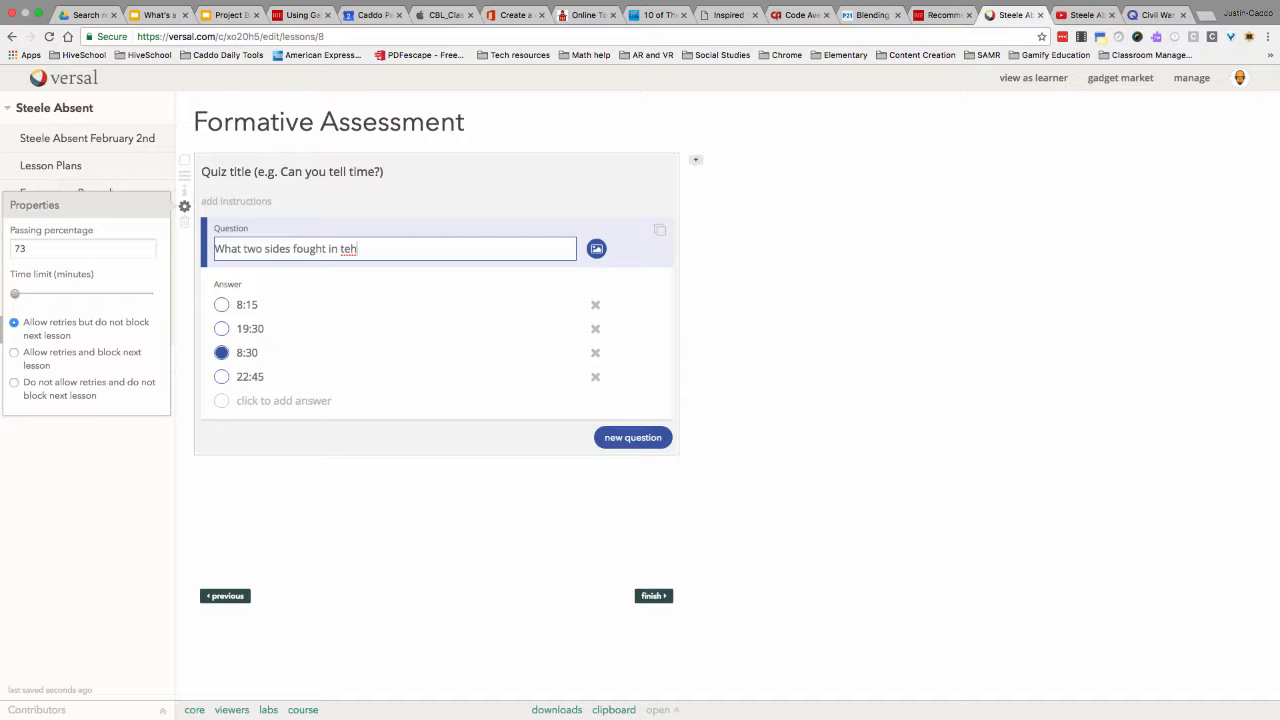
pyautogui.write(' Civil War')
# Change the first two answers of the question to "Union" and "Confederacy".
pyautogui.click(245, 303)
pyautogui.press('BackSpace')
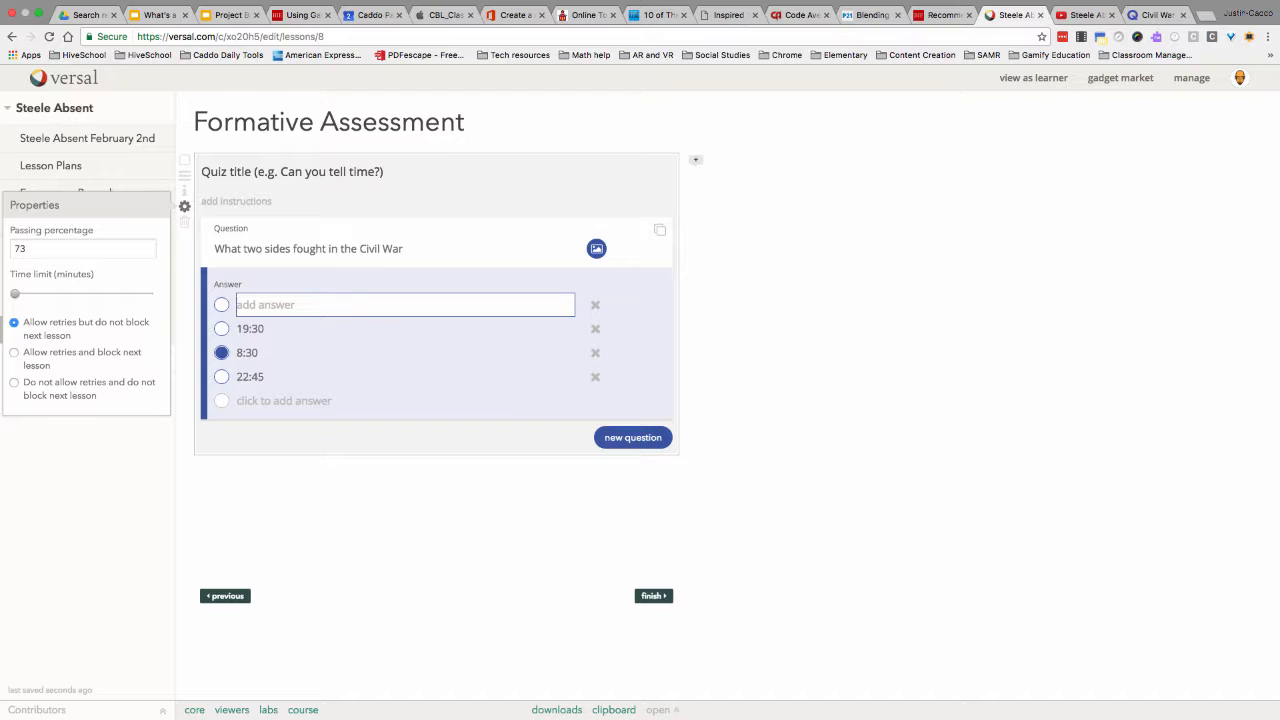
pyautogui.write('Nor')
pyautogui.press('BackSpace')
pyautogui.press('BackSpace')
pyautogui.press('BackSpace')
pyautogui.write('Un')
pyautogui.click(252, 326)
pyautogui.write('Confederacy')
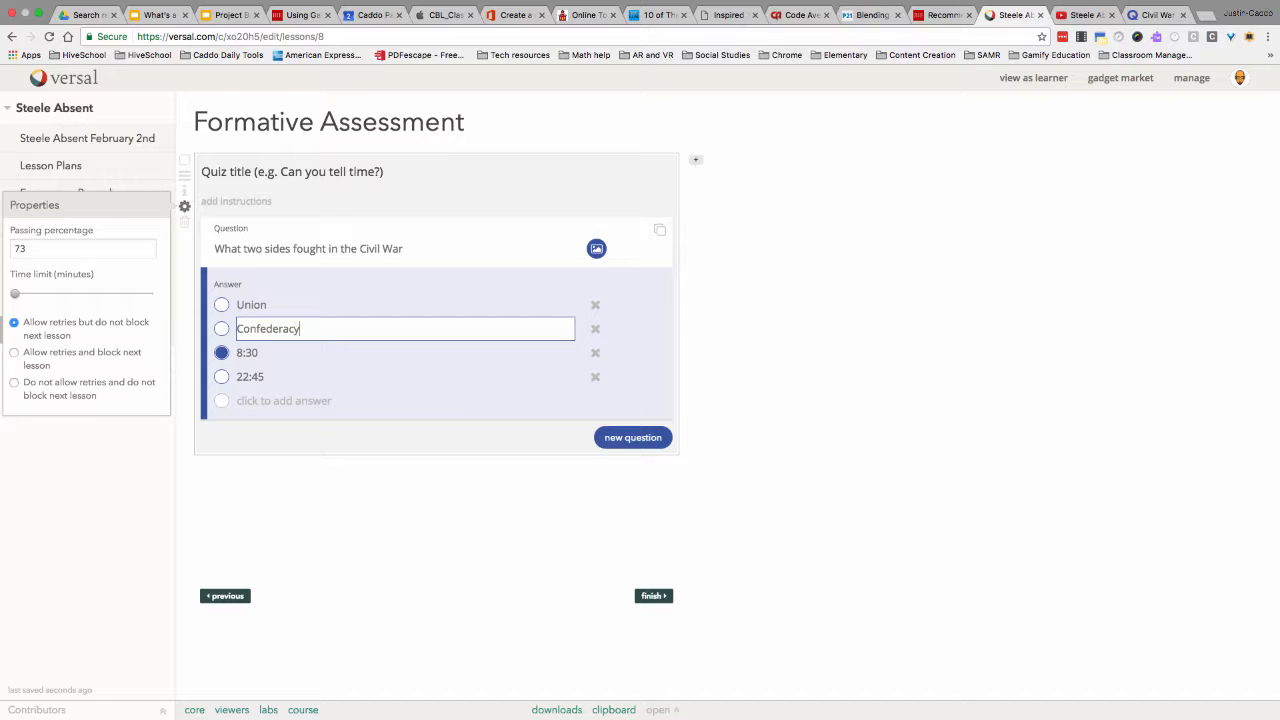
# Reword the question as "Which side won the Civil War?" and remove the two leftover time answers, keeping "Union" as the correct one.
pyautogui.click(264, 247)
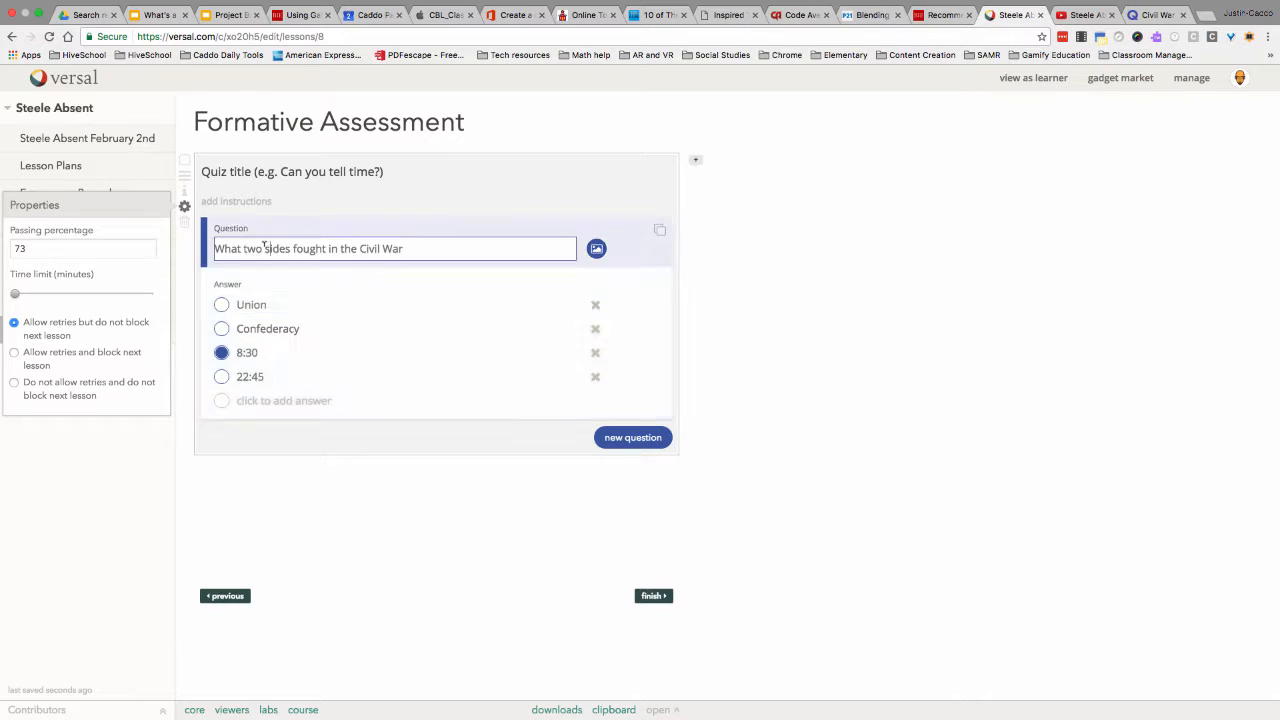
pyautogui.moveTo(245, 248); pyautogui.dragTo(413, 244)
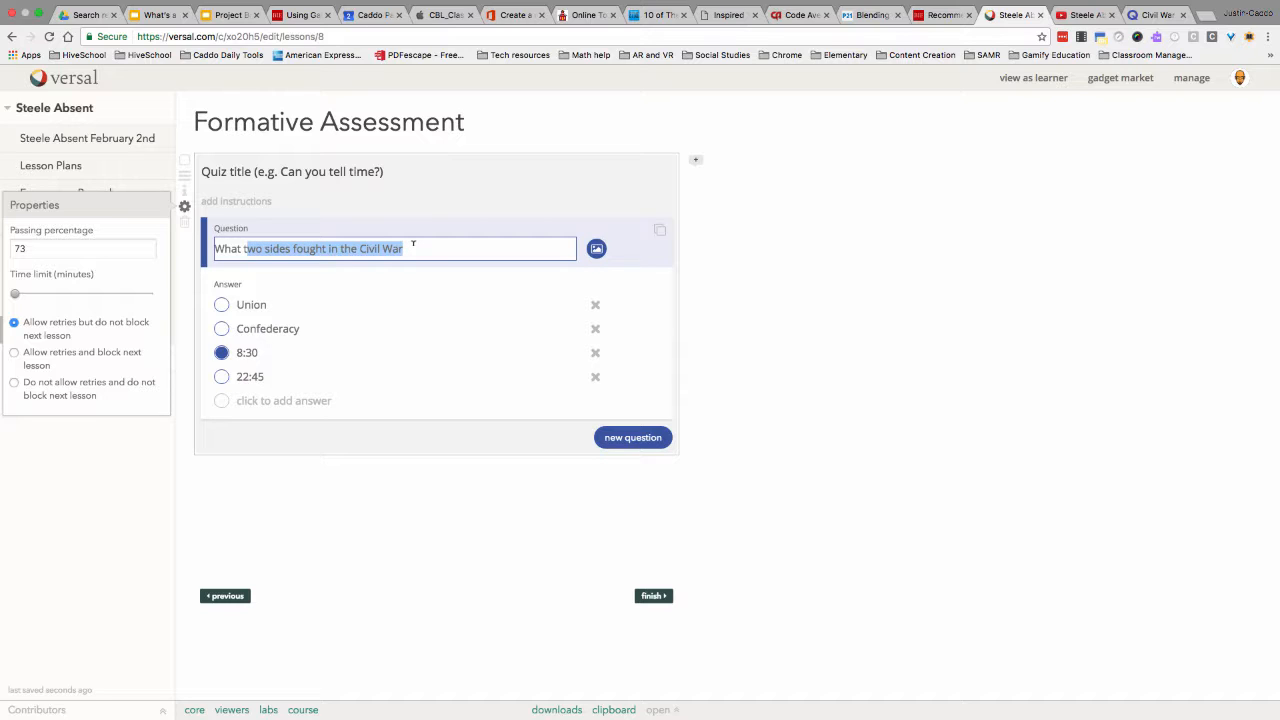
pyautogui.press('BackSpace')
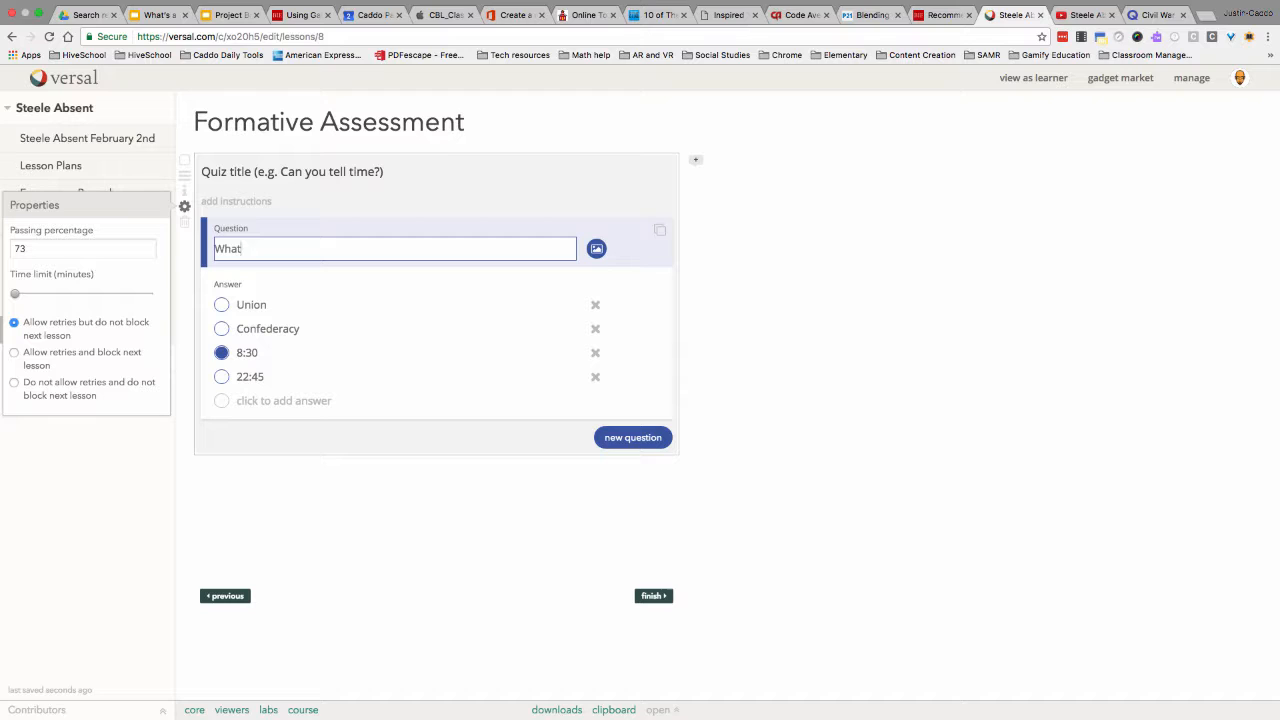
pyautogui.write('e won the Civil War?')
pyautogui.click(595, 354)
pyautogui.click(595, 353)
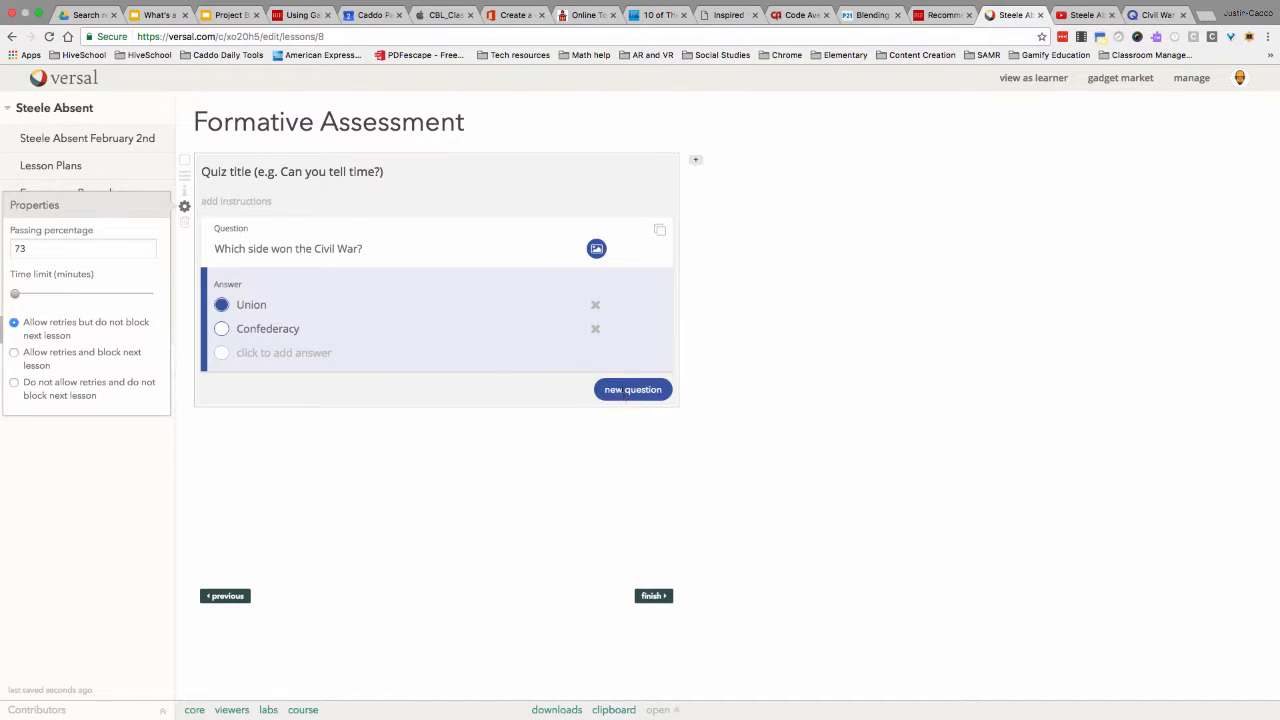
# Add a second question to the quiz and try out the quiz's time limit setting.
pyautogui.click(622, 396)
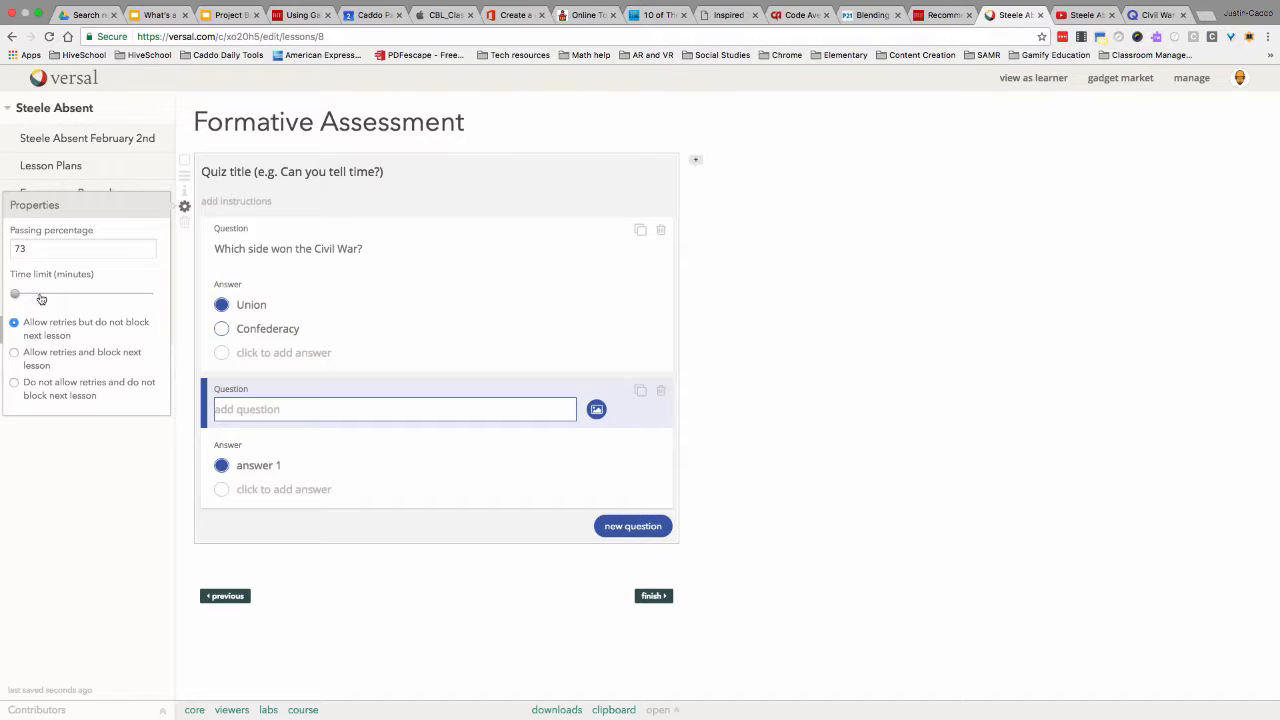
pyautogui.moveTo(14, 295); pyautogui.dragTo(60, 290)
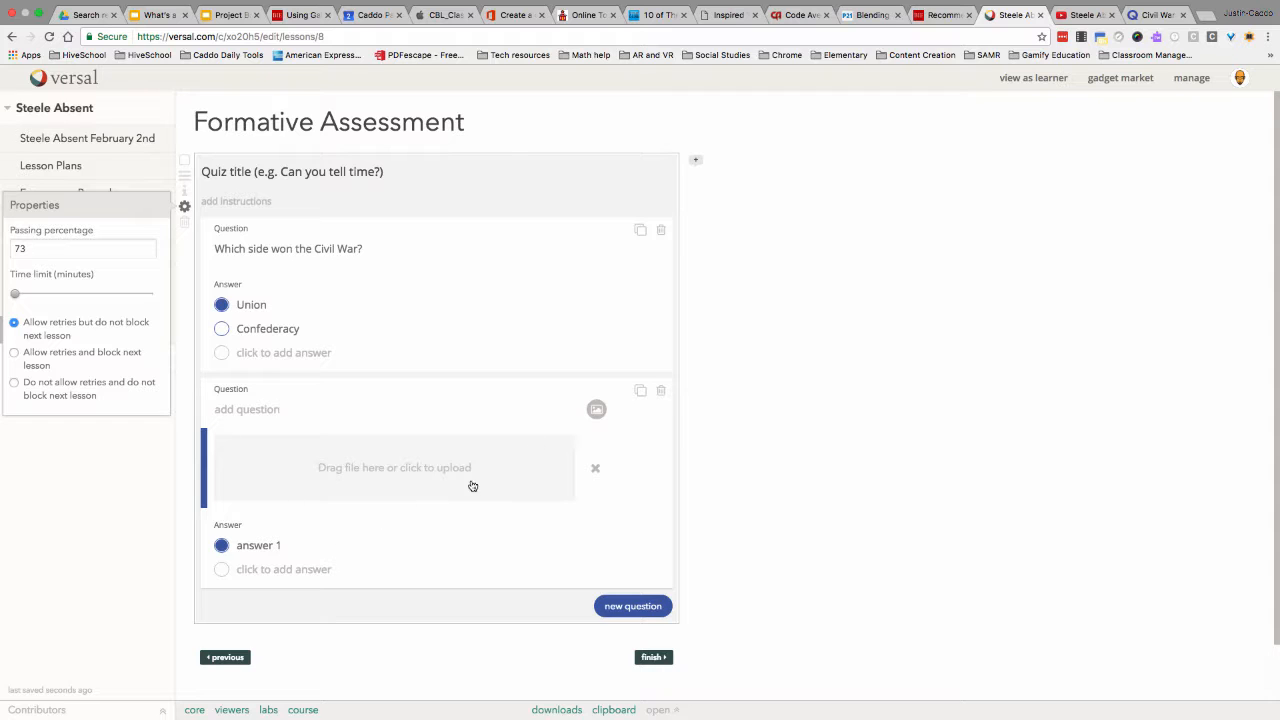
pyautogui.click(472, 486)
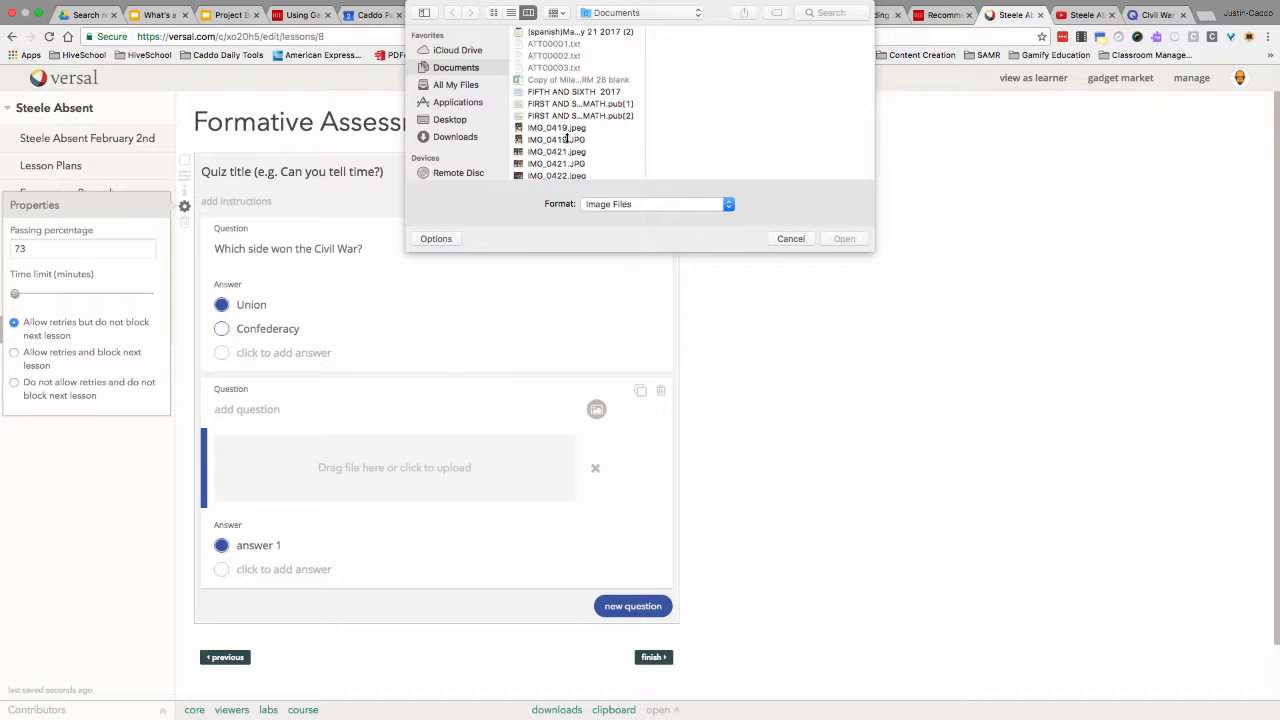
pyautogui.scroll(-10, 567, 139)
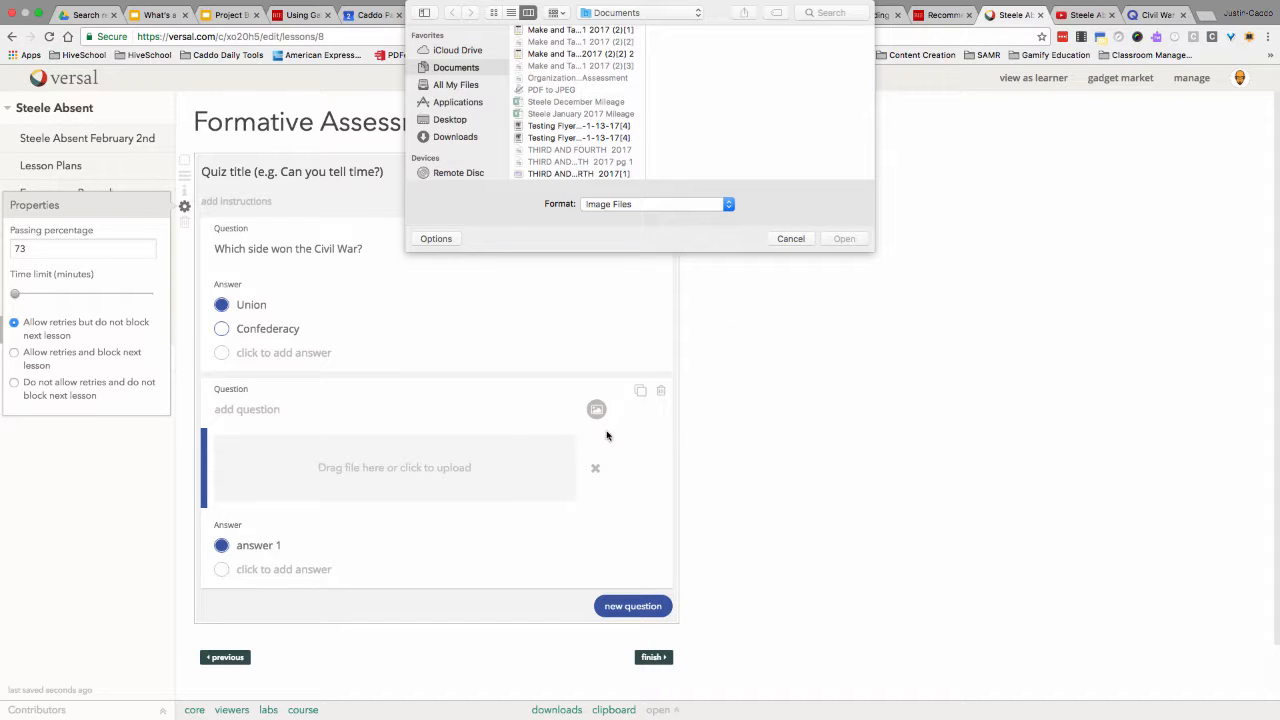
pyautogui.press('Escape')
# Enter "Here's another question" as the text of the second quiz question.
pyautogui.click(251, 409)
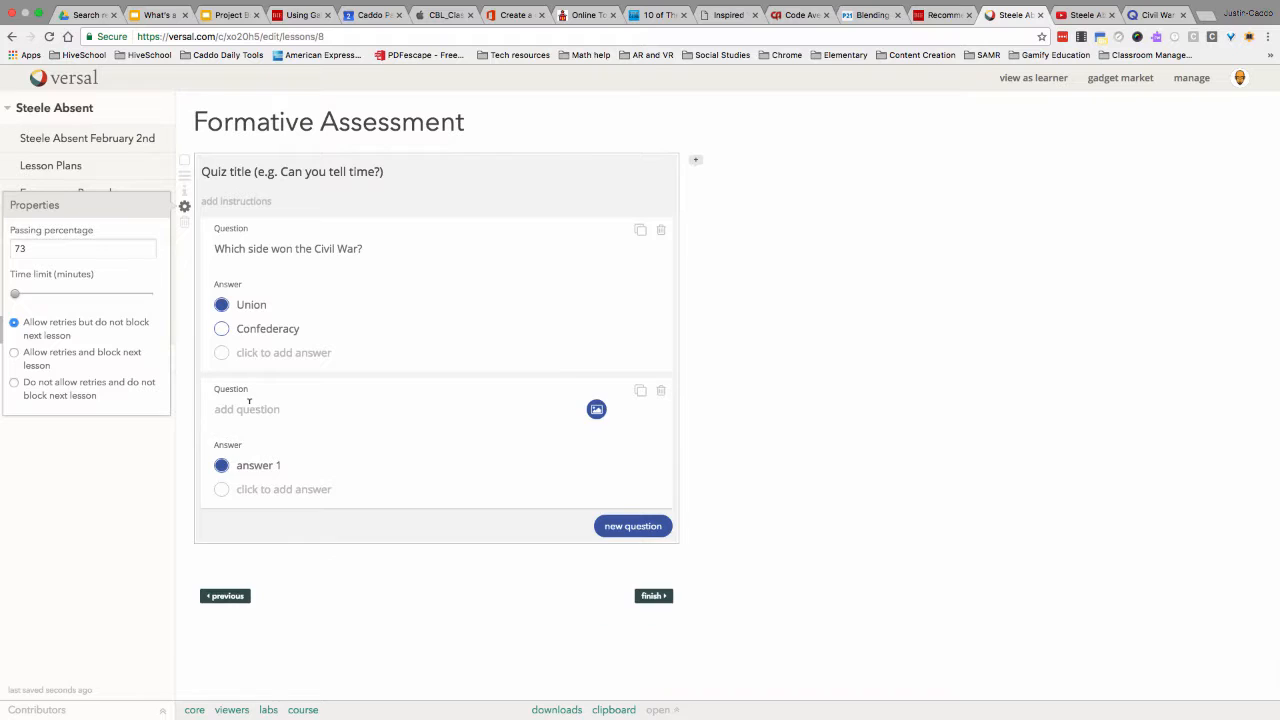
pyautogui.click(249, 405)
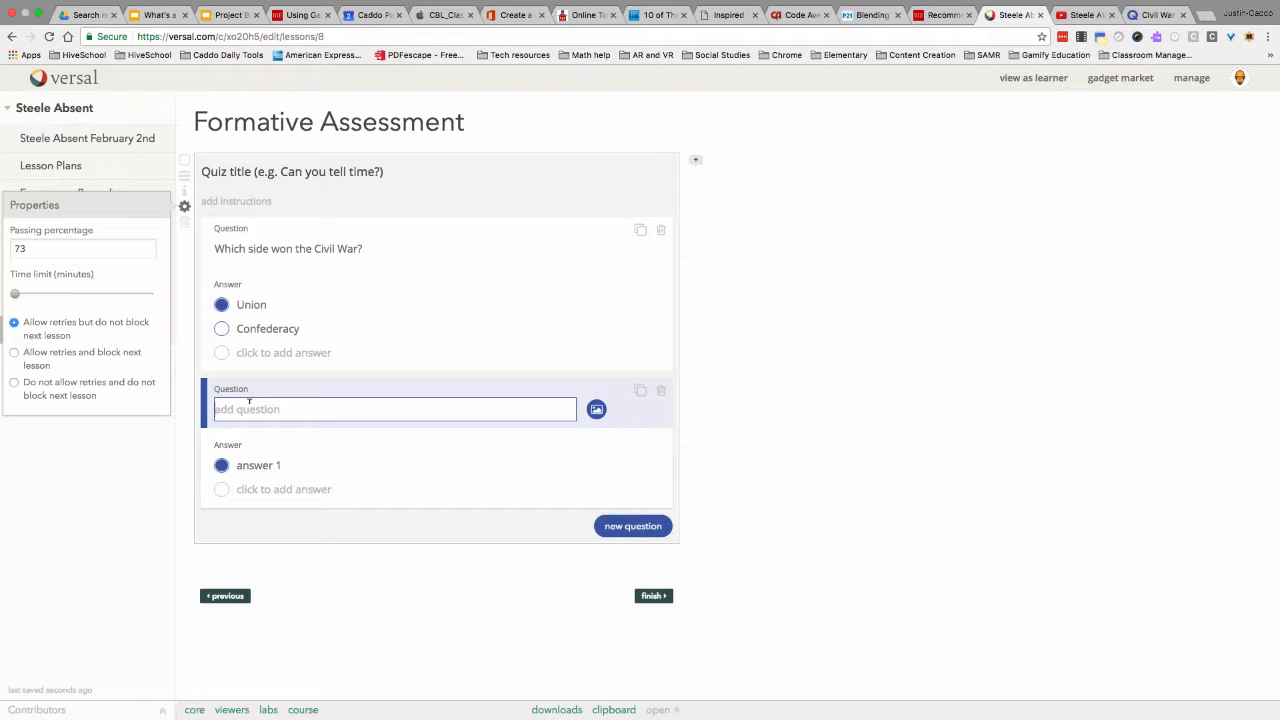
pyautogui.write("Here's anothe rqu")
pyautogui.press('BackSpace')
pyautogui.press('BackSpace')
pyautogui.write('r')
# Extend the second question to four choices, "answer 1" through "answer 4", with "answer 4" marked as correct.
pyautogui.doubleClick(253, 466)
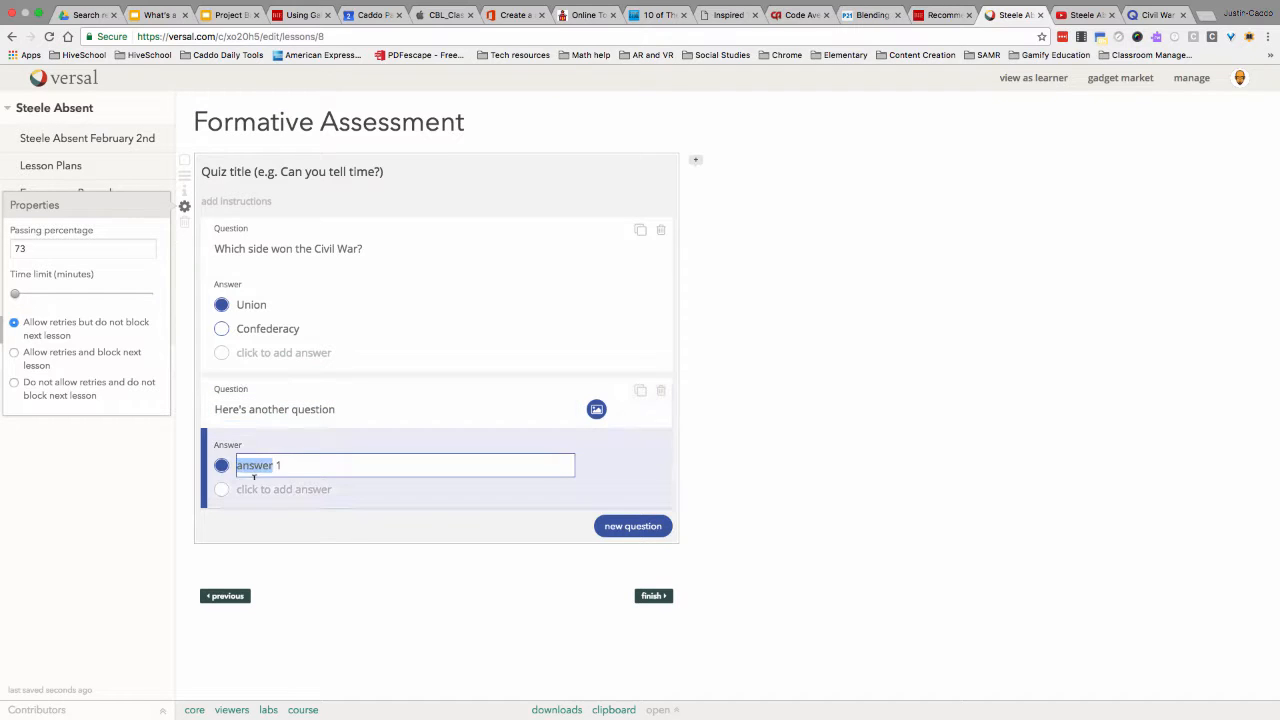
pyautogui.click(256, 489)
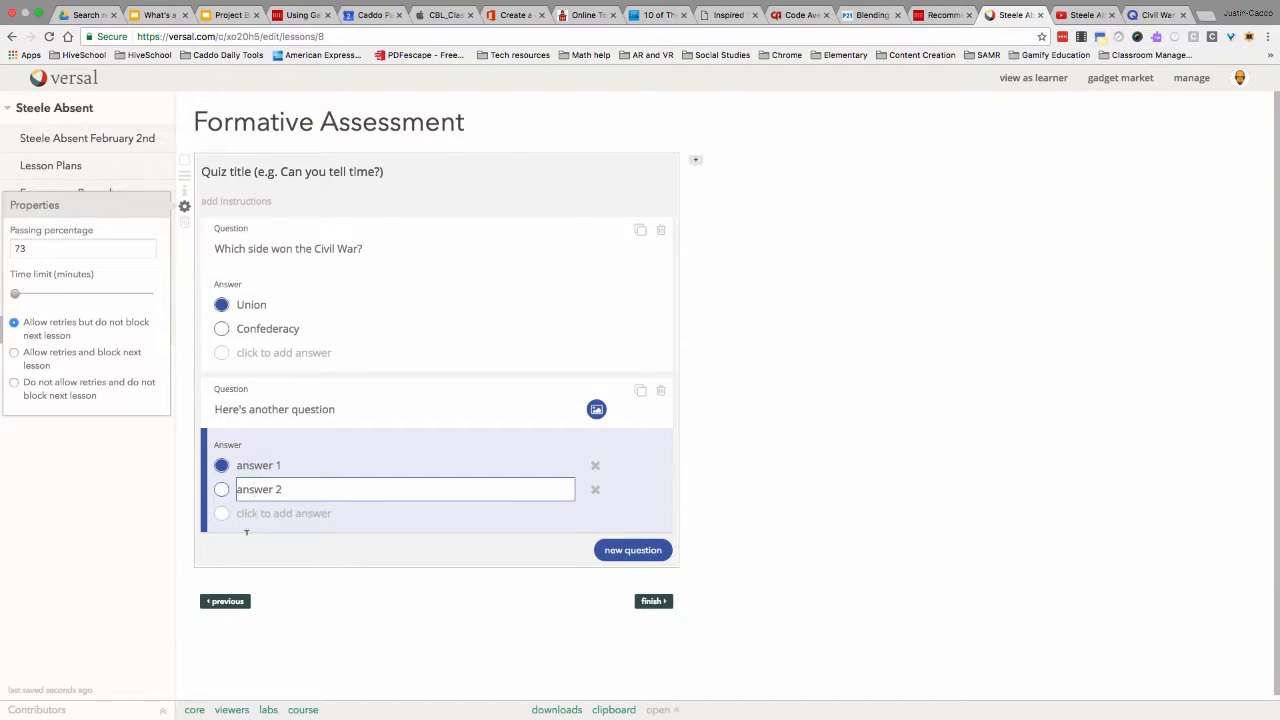
pyautogui.click(260, 514)
pyautogui.click(271, 538)
pyautogui.click(571, 628)
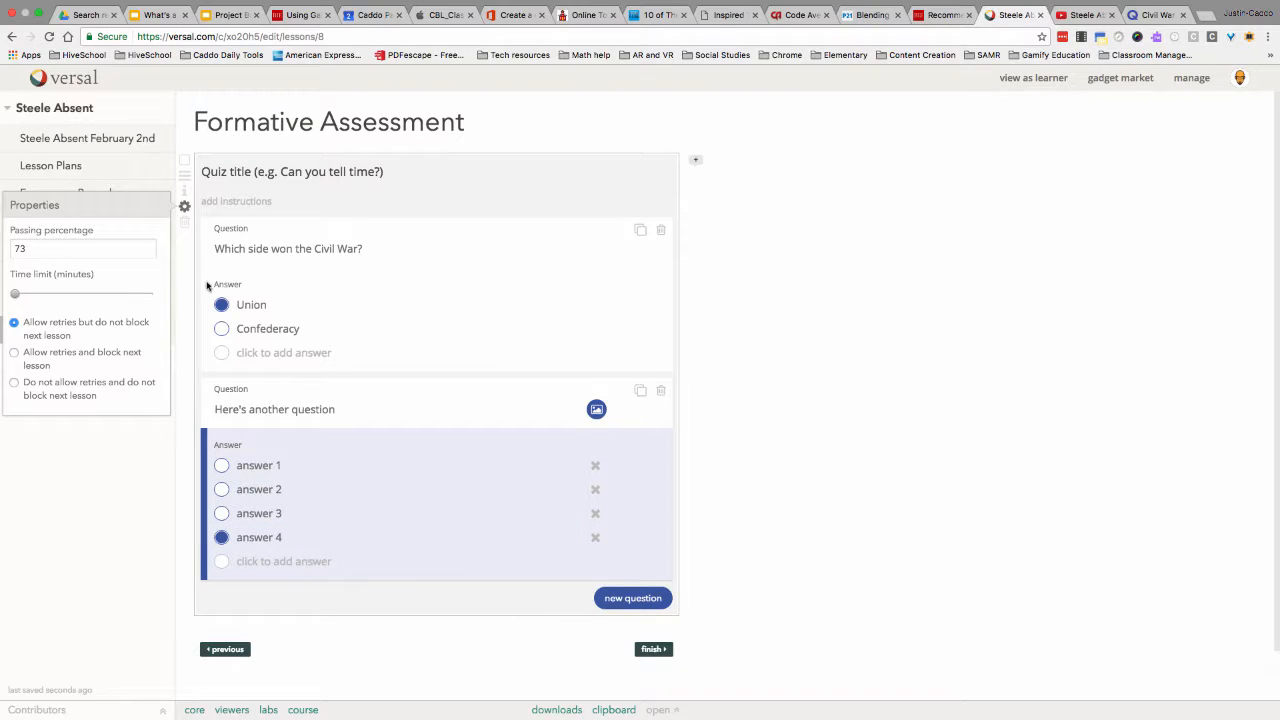
# Close the quiz properties and add a new lesson titled "Closer".
pyautogui.click(65, 353)
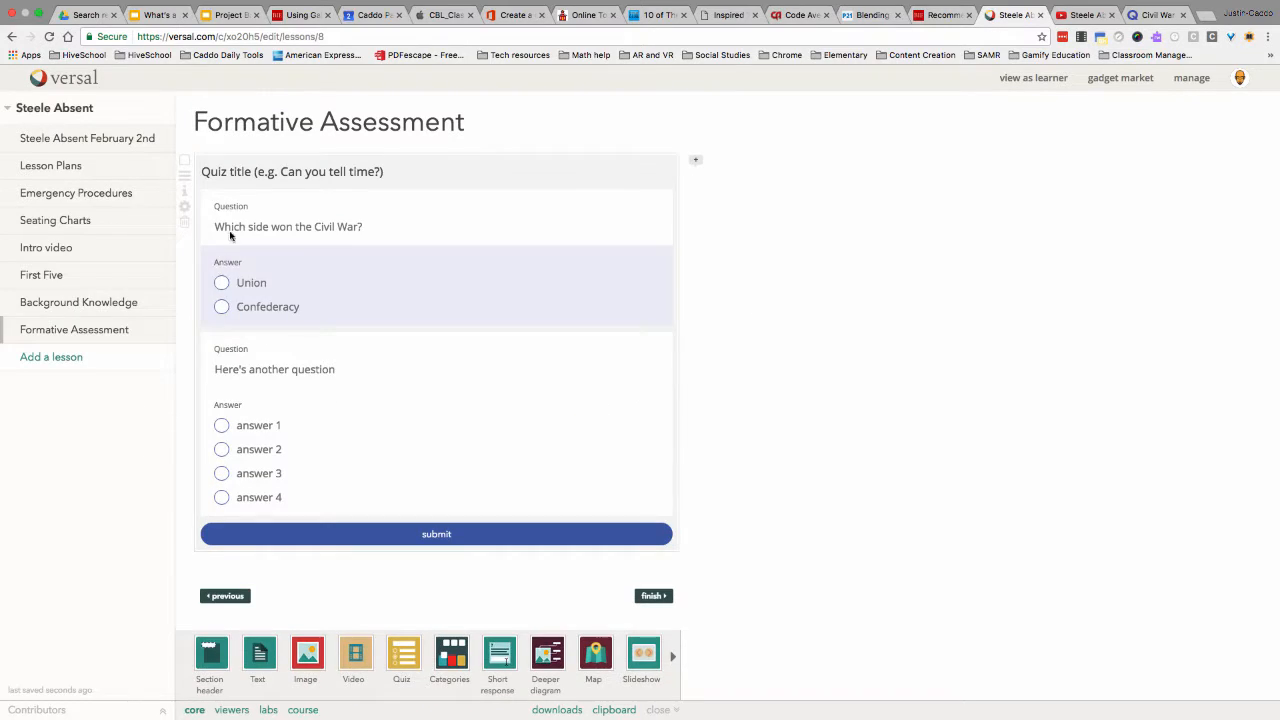
pyautogui.tripleClick(264, 123)
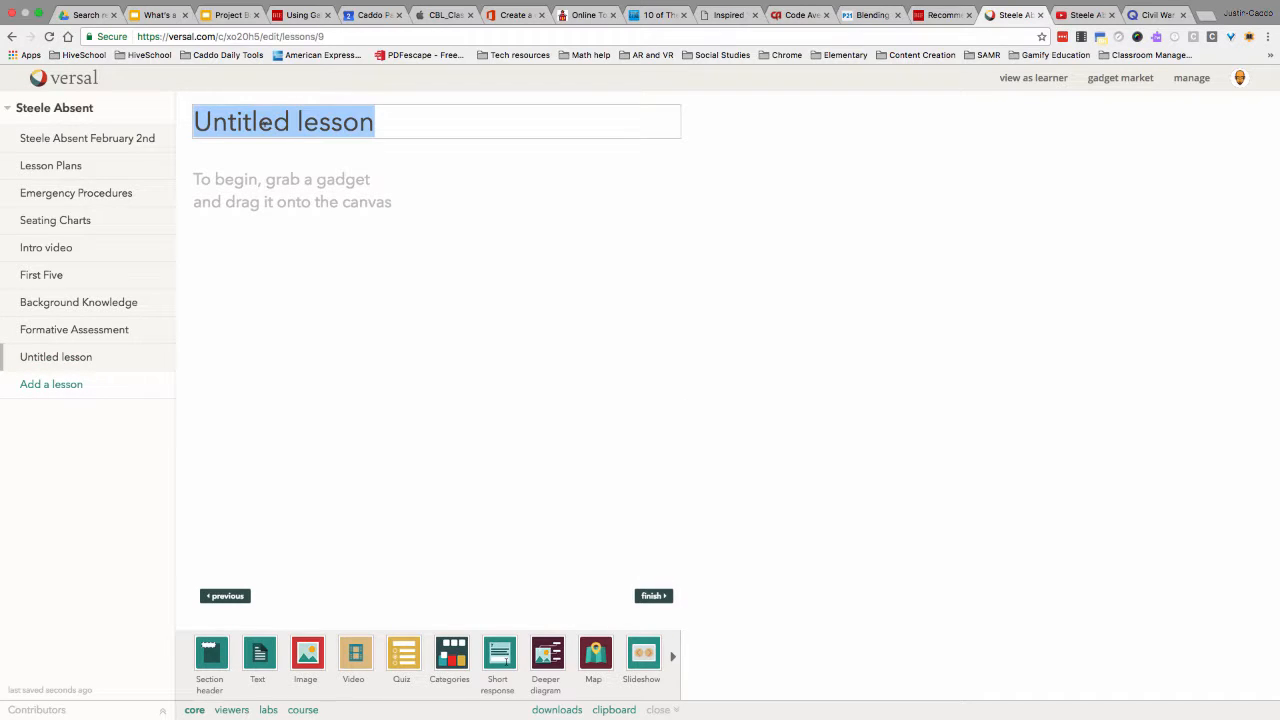
pyautogui.write('Closer')
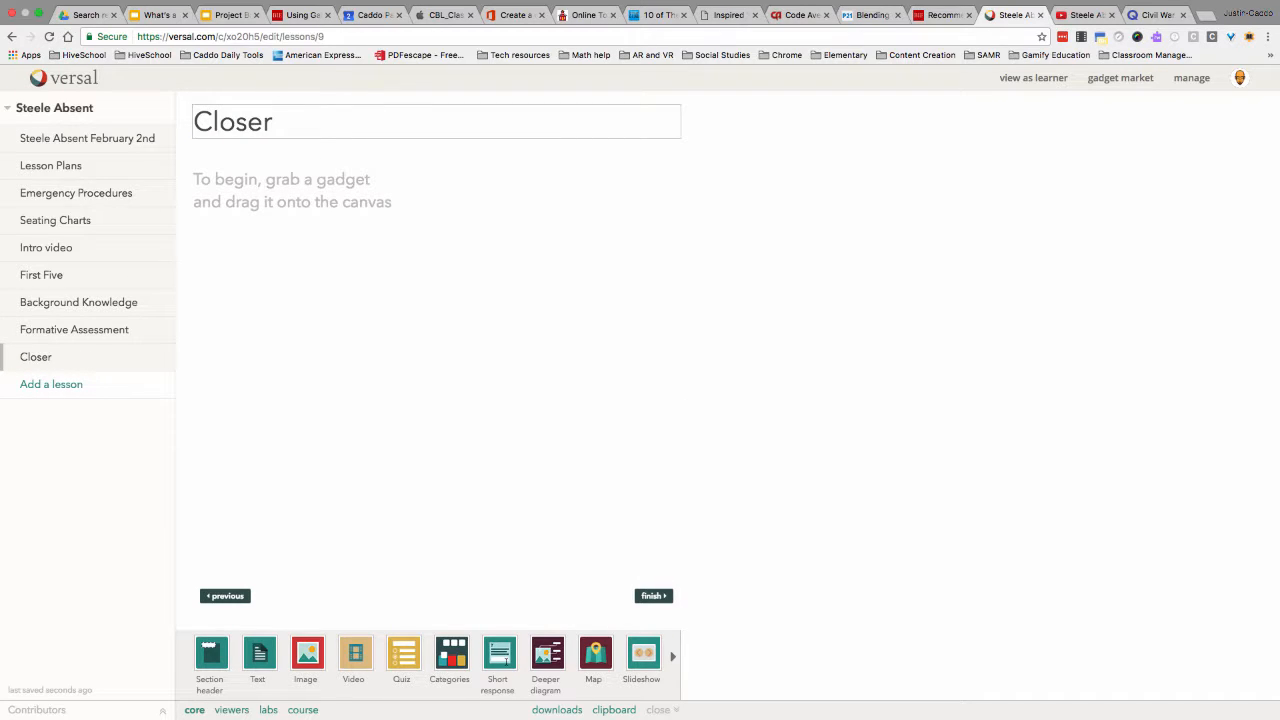
pyautogui.click(427, 615)
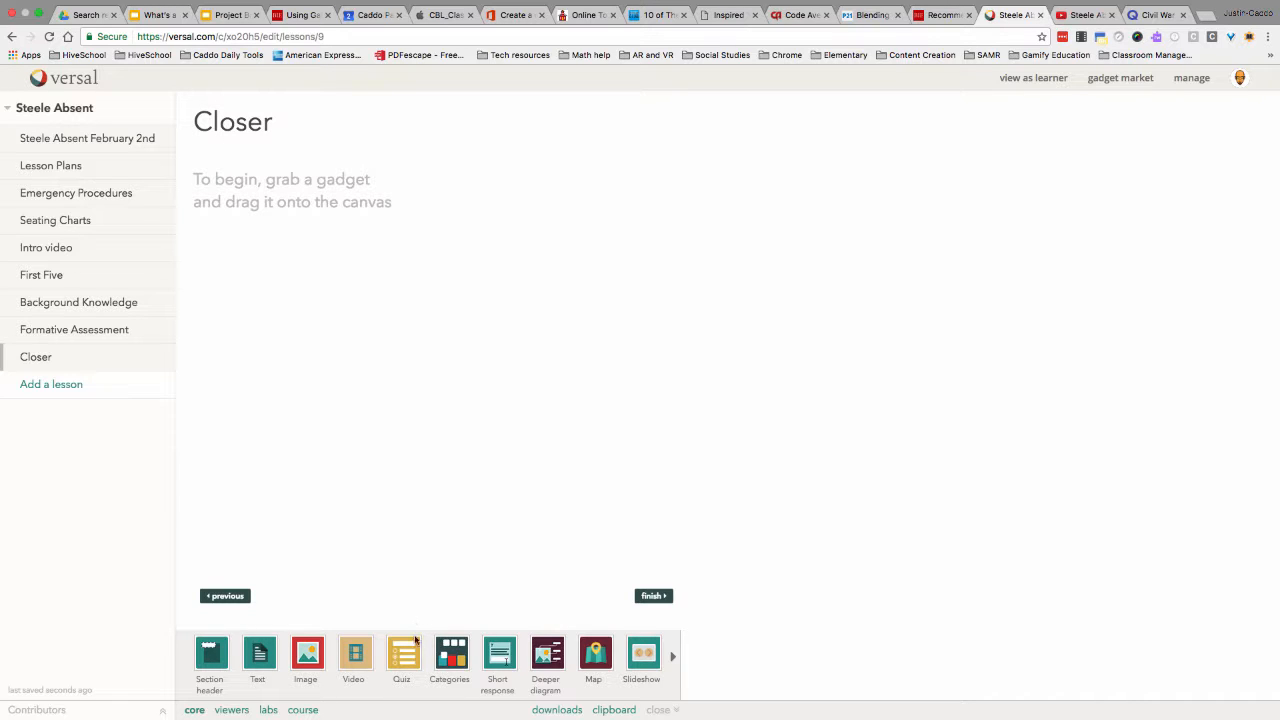
# Place an Image annotator gadget from the labs collection on the "Closer" canvas without choosing an image file.
pyautogui.click(241, 712)
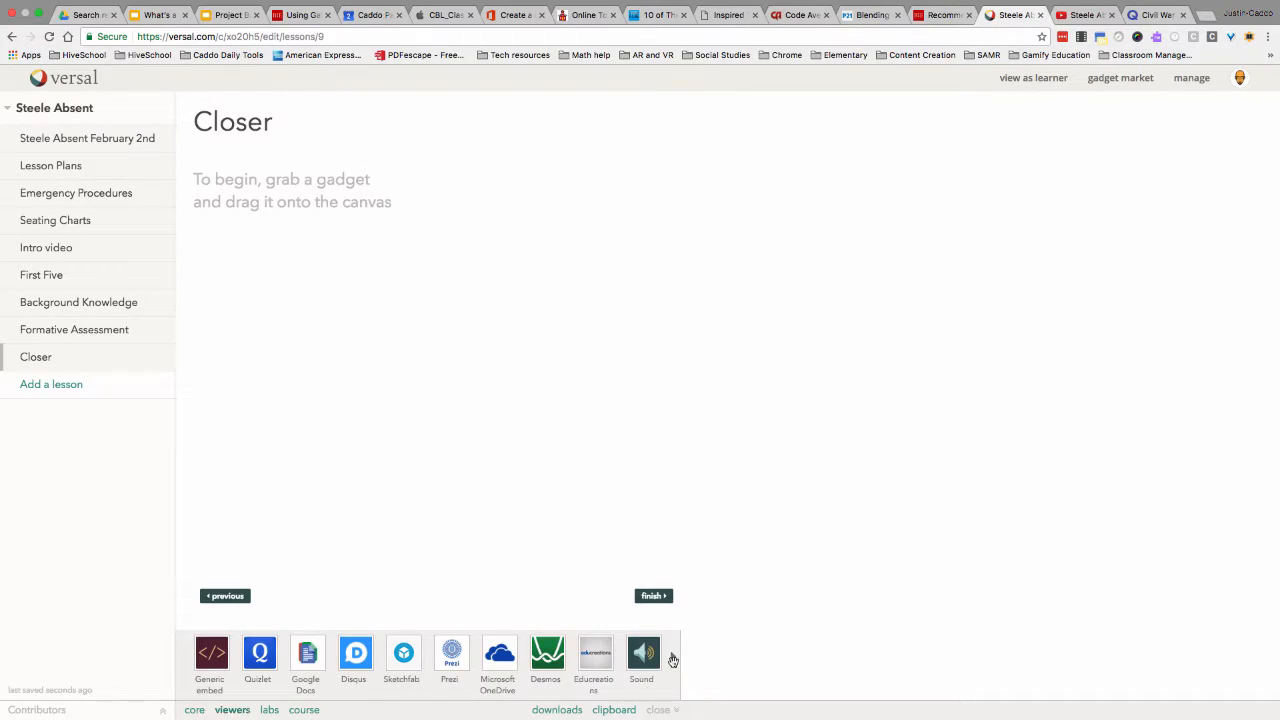
pyautogui.click(267, 710)
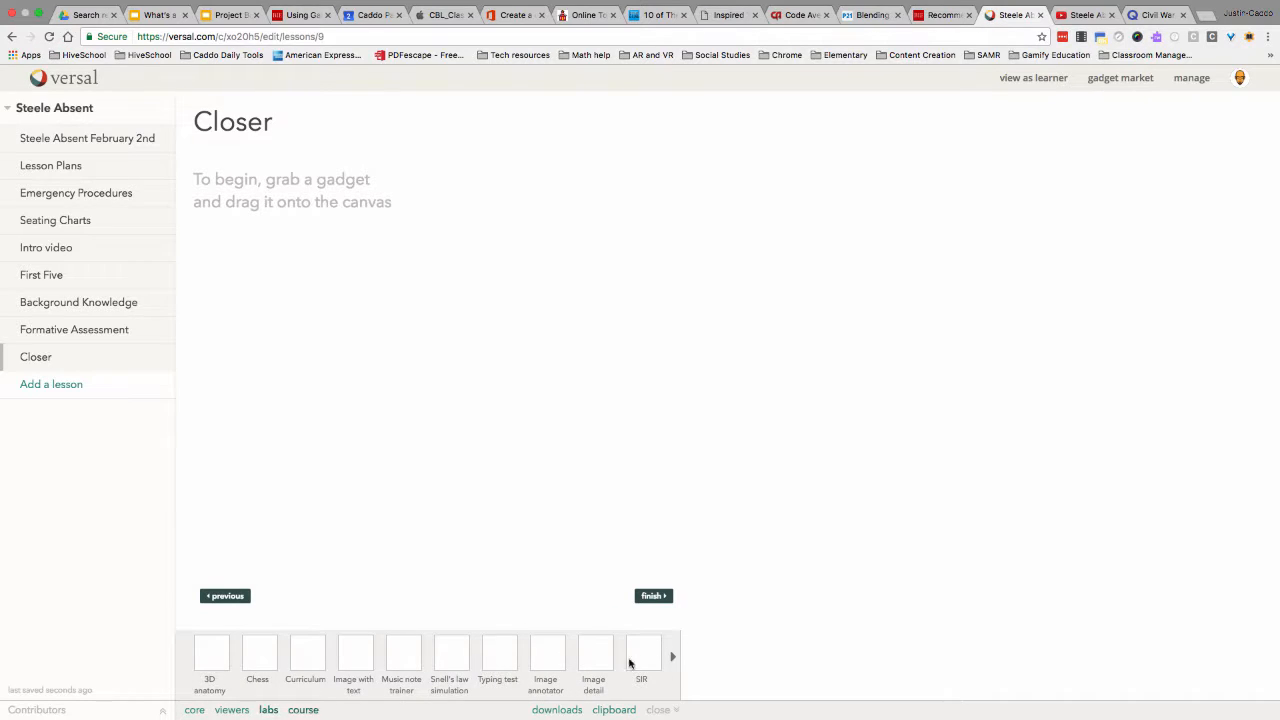
pyautogui.moveTo(548, 656)
pyautogui.mouseDown()
pyautogui.moveTo(471, 391)
pyautogui.moveTo(386, 374)
pyautogui.moveTo(381, 328)
pyautogui.mouseUp()
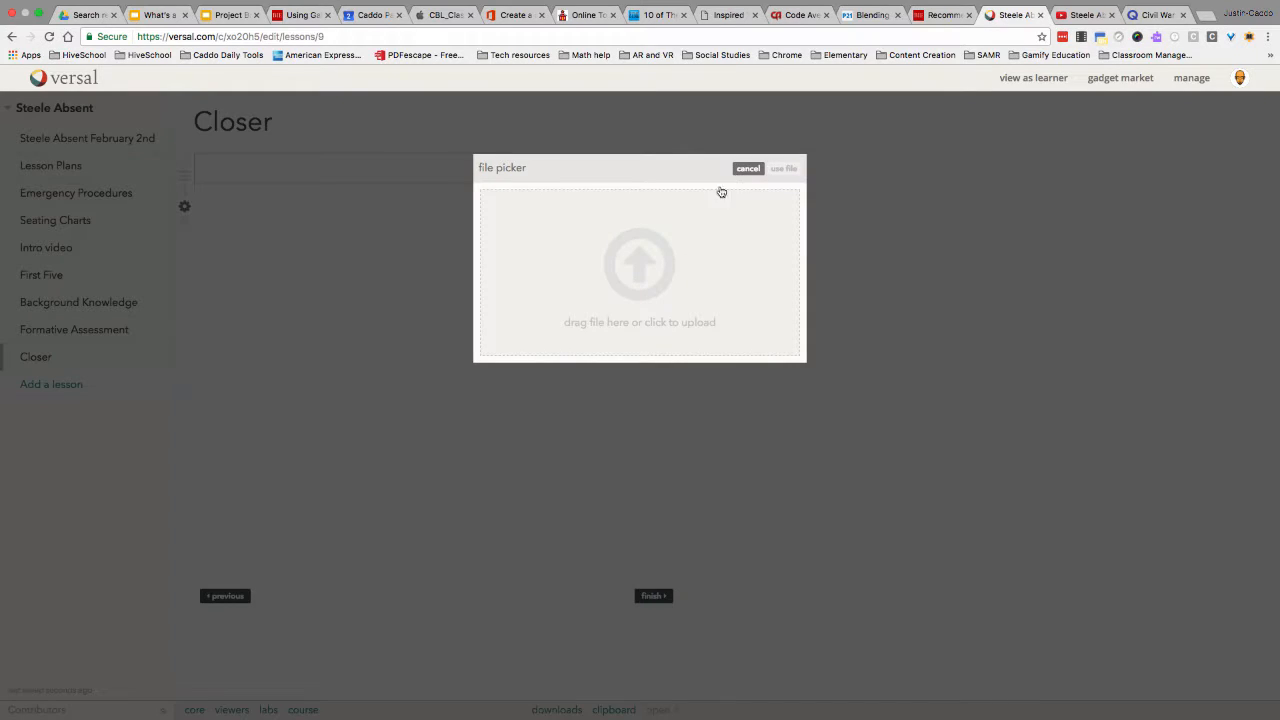
pyautogui.click(314, 283)
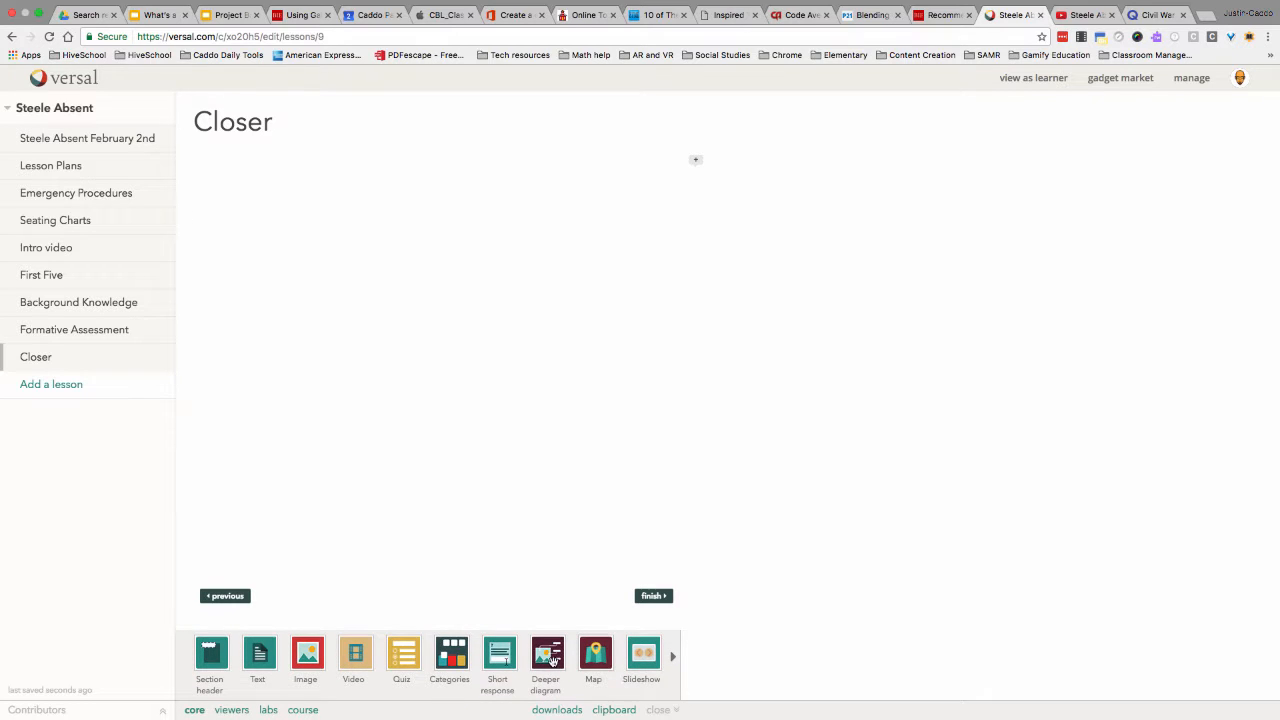
# Place a Deeper diagram gadget on the "Closer" canvas, cancel its file selection, and leave the gadget's editing mode.
pyautogui.moveTo(572, 651); pyautogui.dragTo(426, 428)
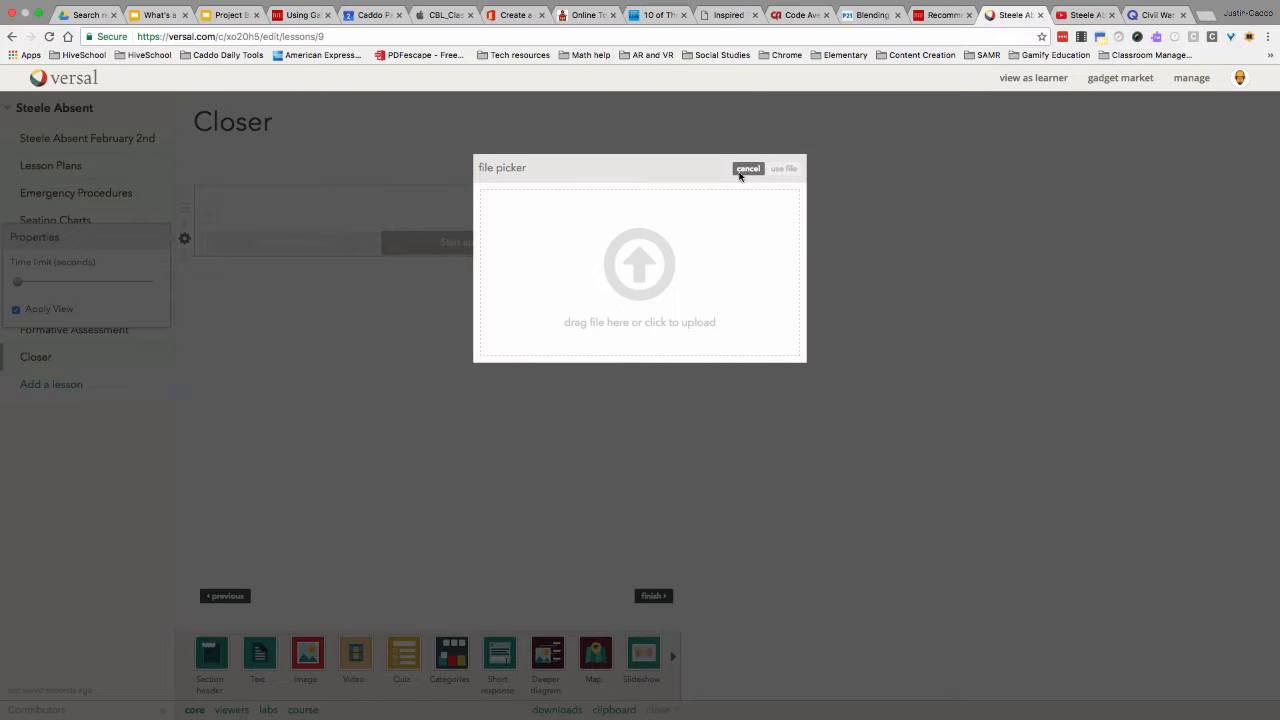
pyautogui.click(748, 168)
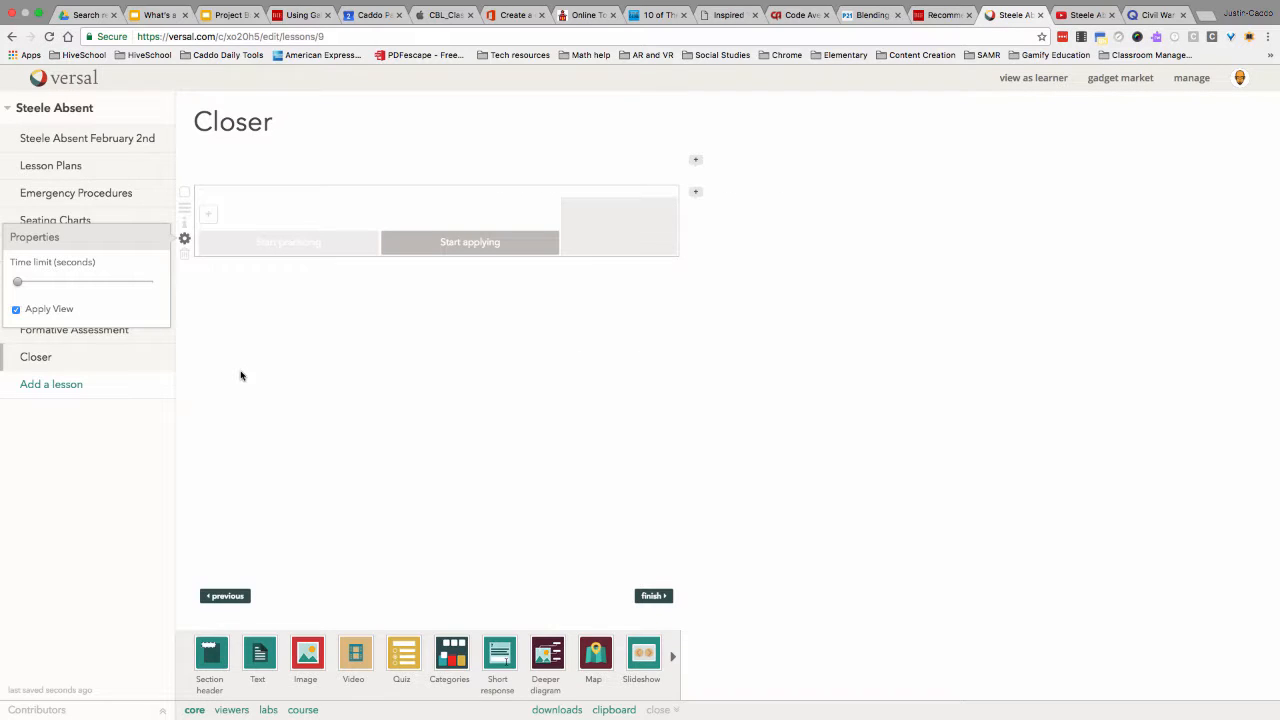
pyautogui.click(253, 340)
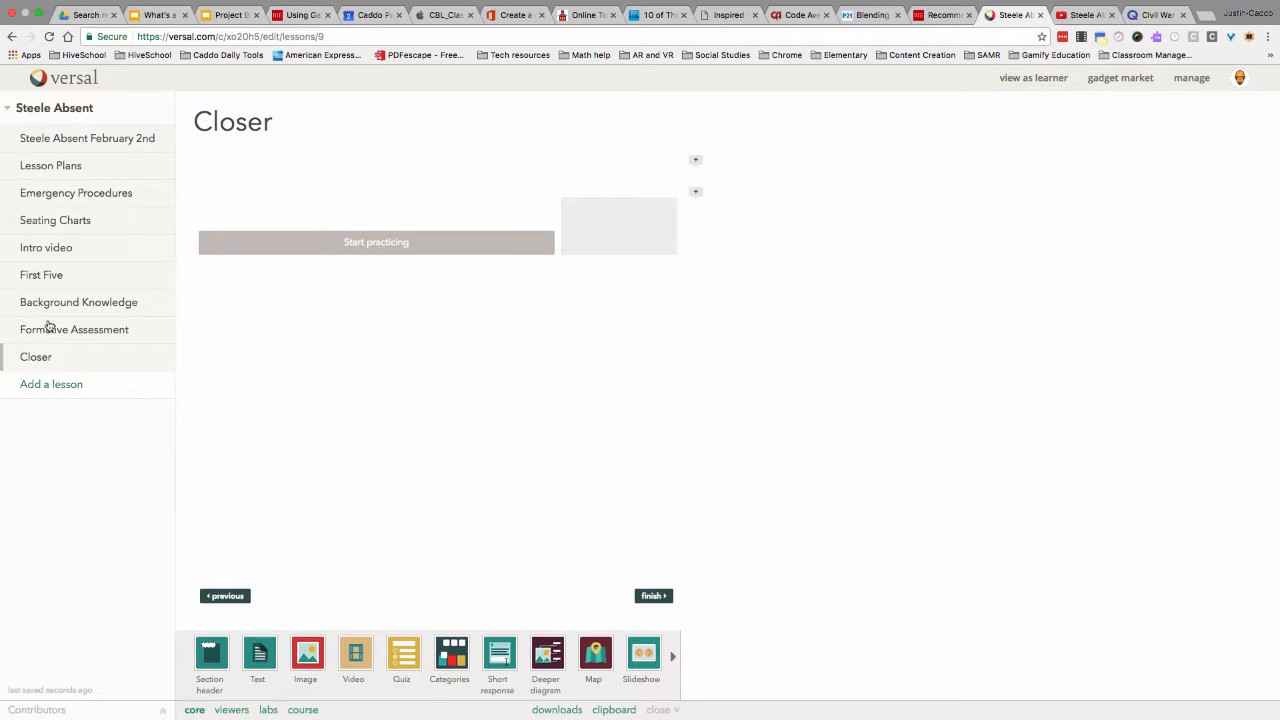
# Add another lesson to the course and title it "Learning Activity for Feb. 2nd".
pyautogui.click(77, 394)
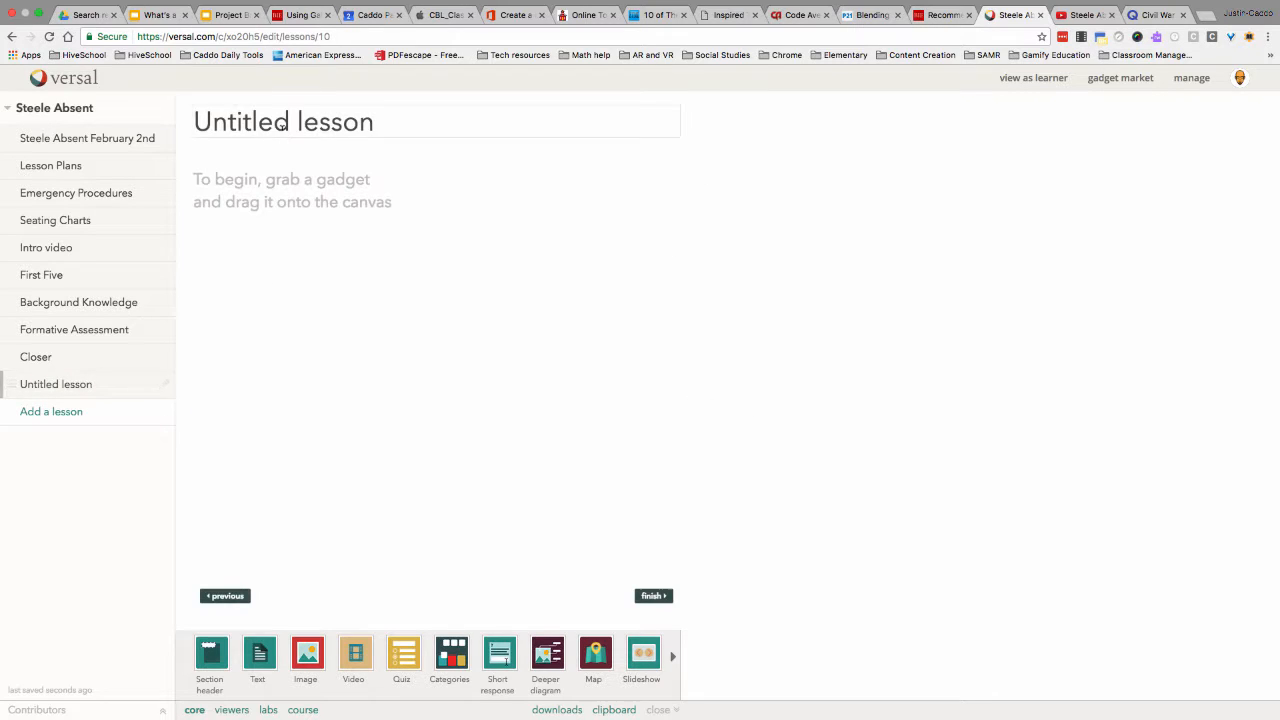
pyautogui.tripleClick(283, 123)
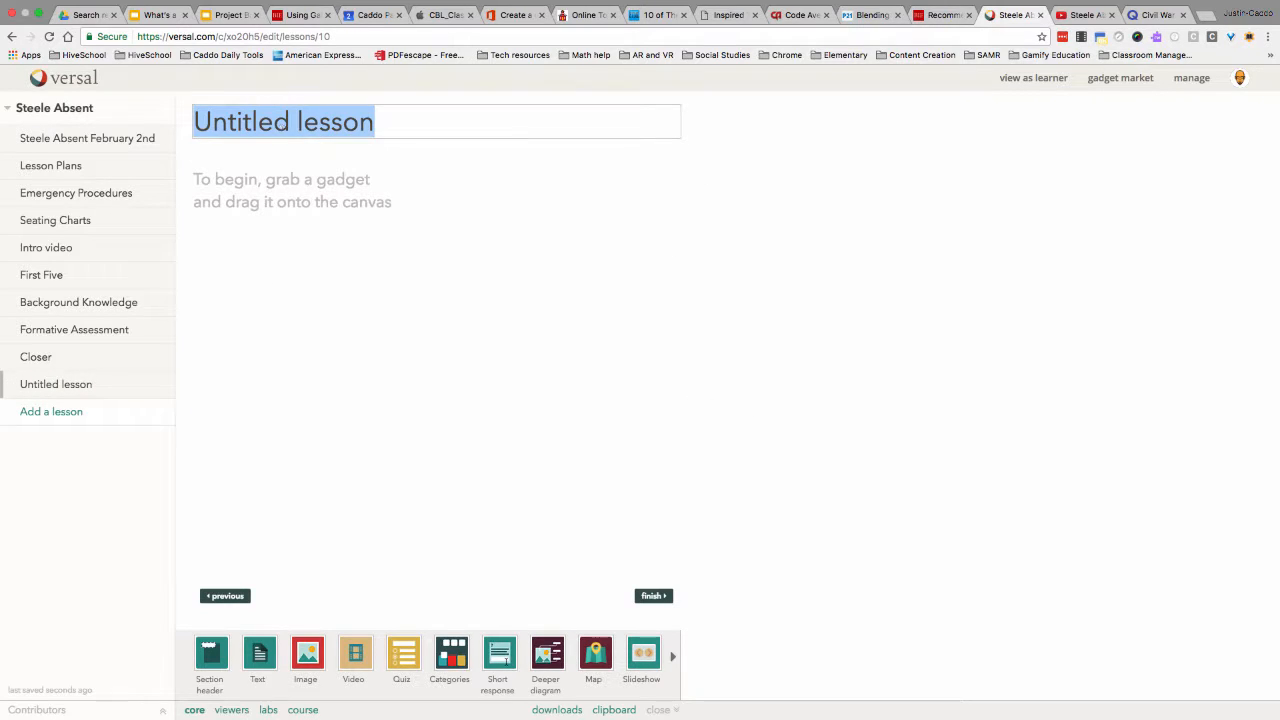
pyautogui.write('Aciti')
pyautogui.press('BackSpace')
pyautogui.press('BackSpace')
pyautogui.write('v')
pyautogui.press('BackSpace')
pyautogui.press('BackSpace')
pyautogui.press('BackSpace')
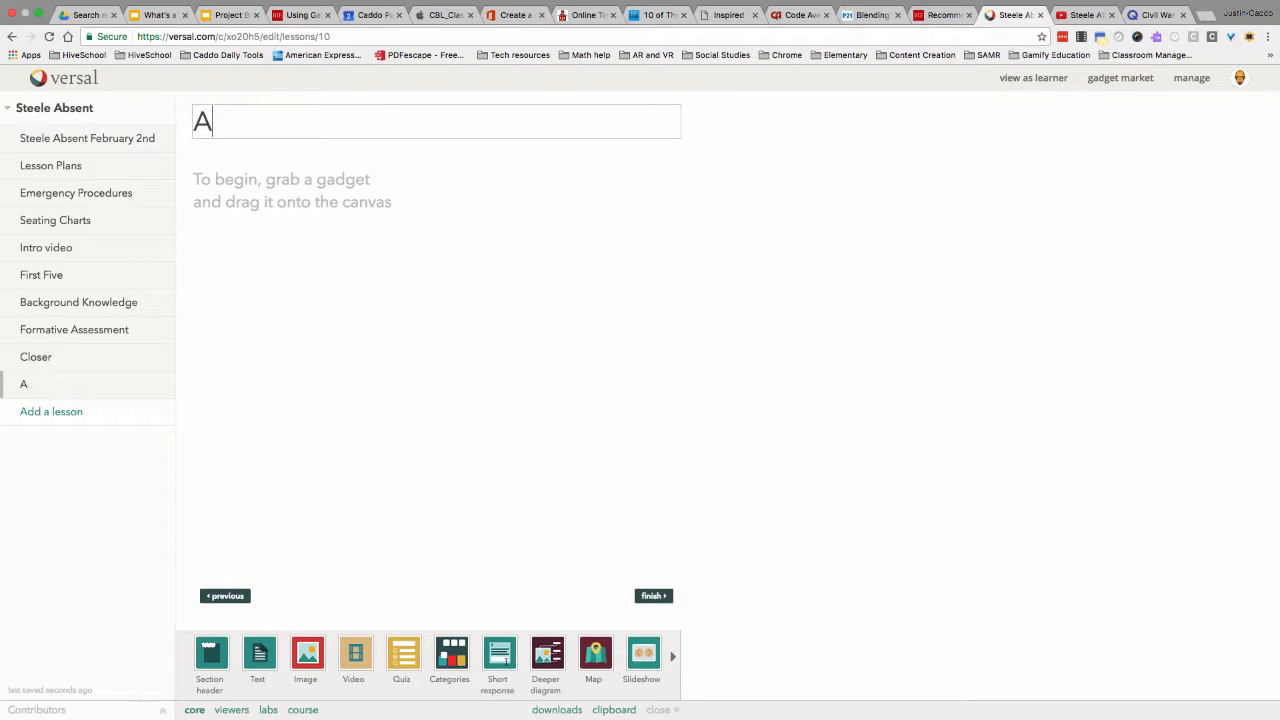
pyautogui.press('BackSpace')
pyautogui.write('Learning Acti')
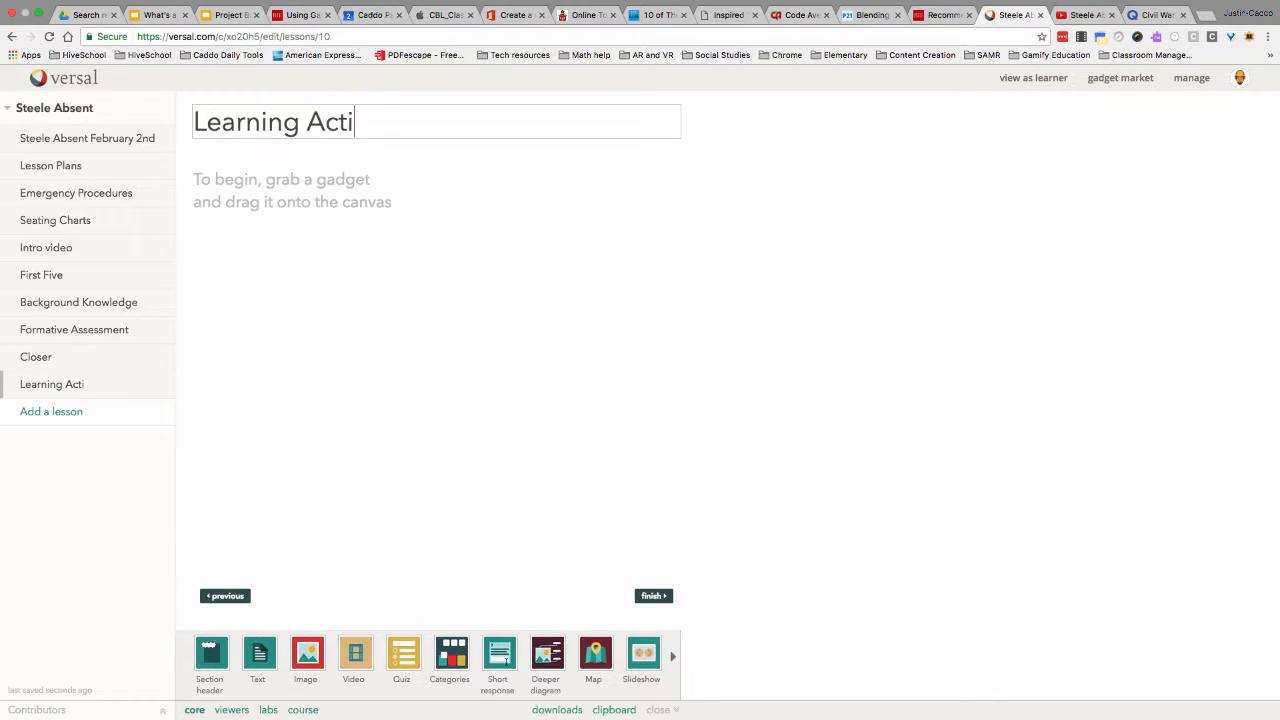
pyautogui.write('vity for Feb.')
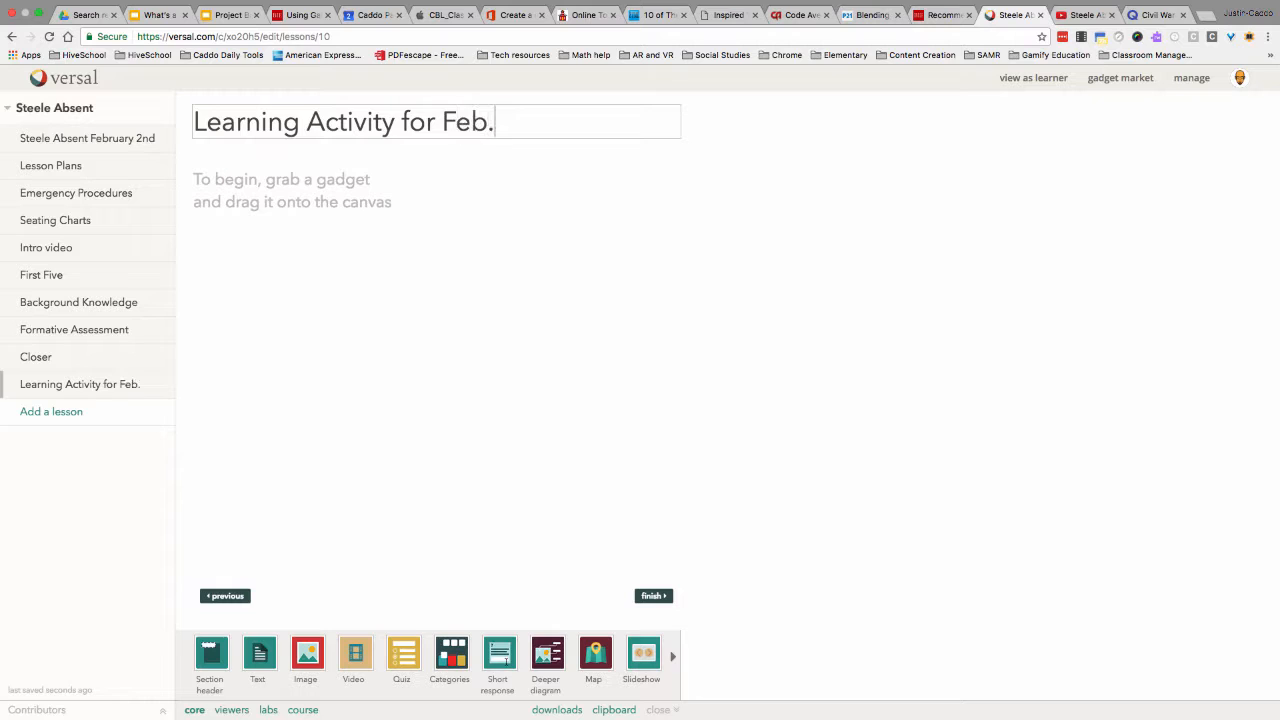
pyautogui.write(' 2nd')
pyautogui.press('Return')
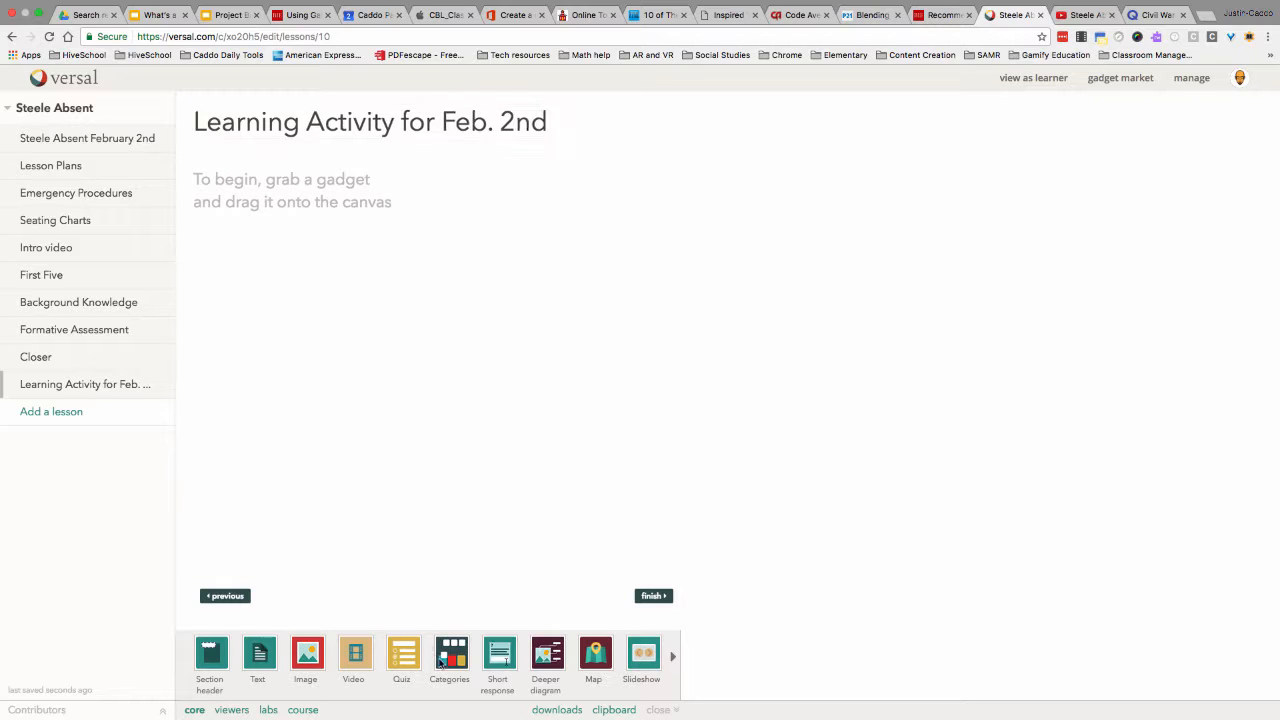
# Place a Timeline gadget on the lesson canvas and a Google Docs gadget from the viewers collection above it.
pyautogui.click(672, 656)
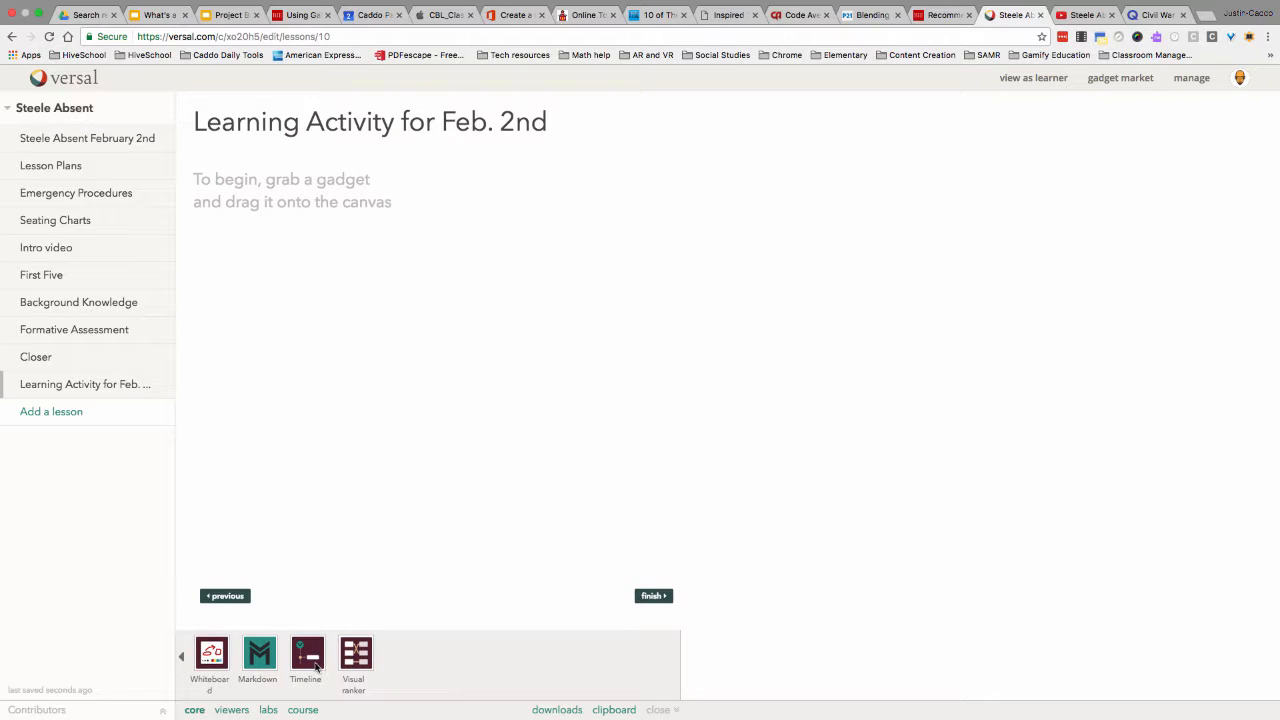
pyautogui.moveTo(361, 429)
pyautogui.mouseDown()
pyautogui.moveTo(357, 449)
pyautogui.moveTo(381, 414)
pyautogui.mouseUp()
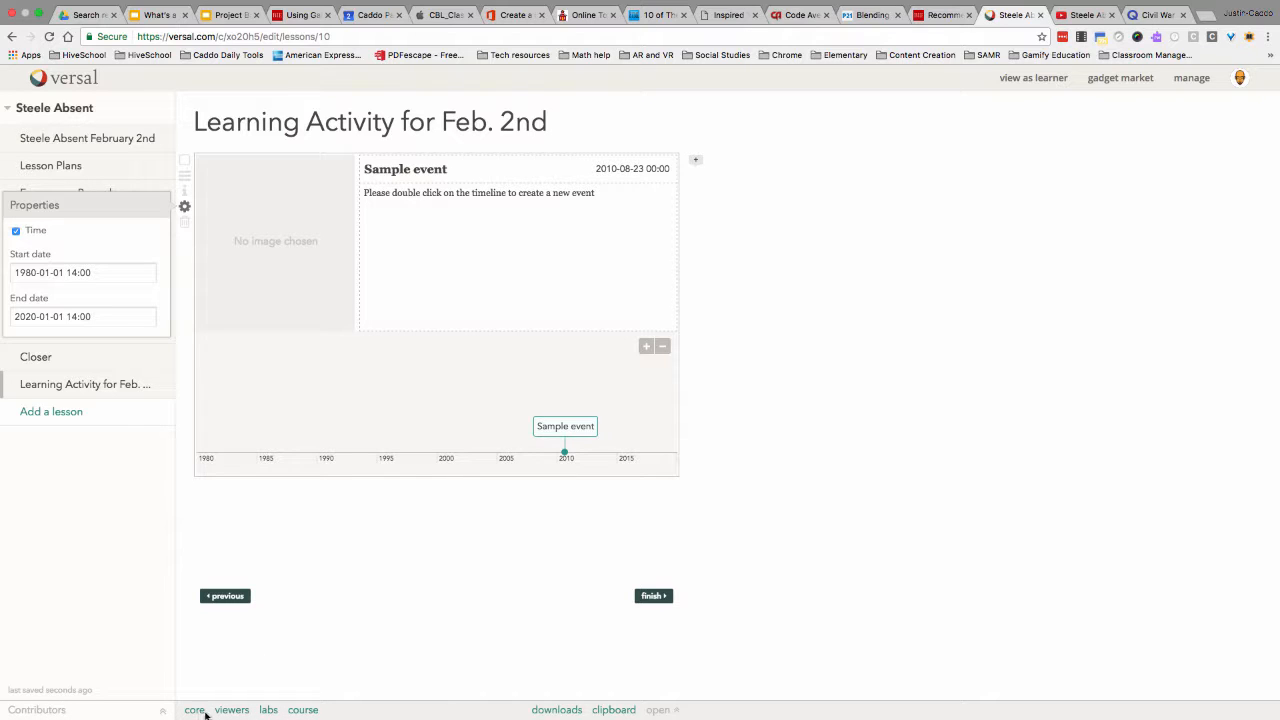
pyautogui.click(196, 710)
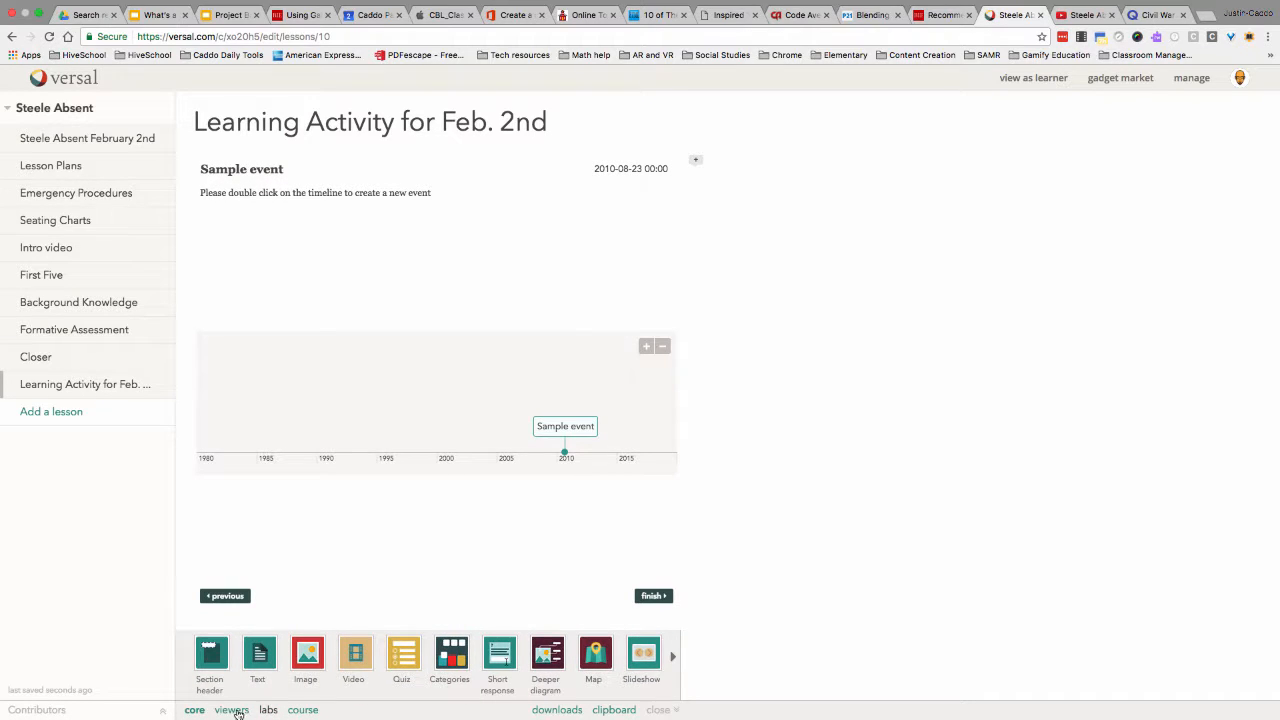
pyautogui.click(231, 710)
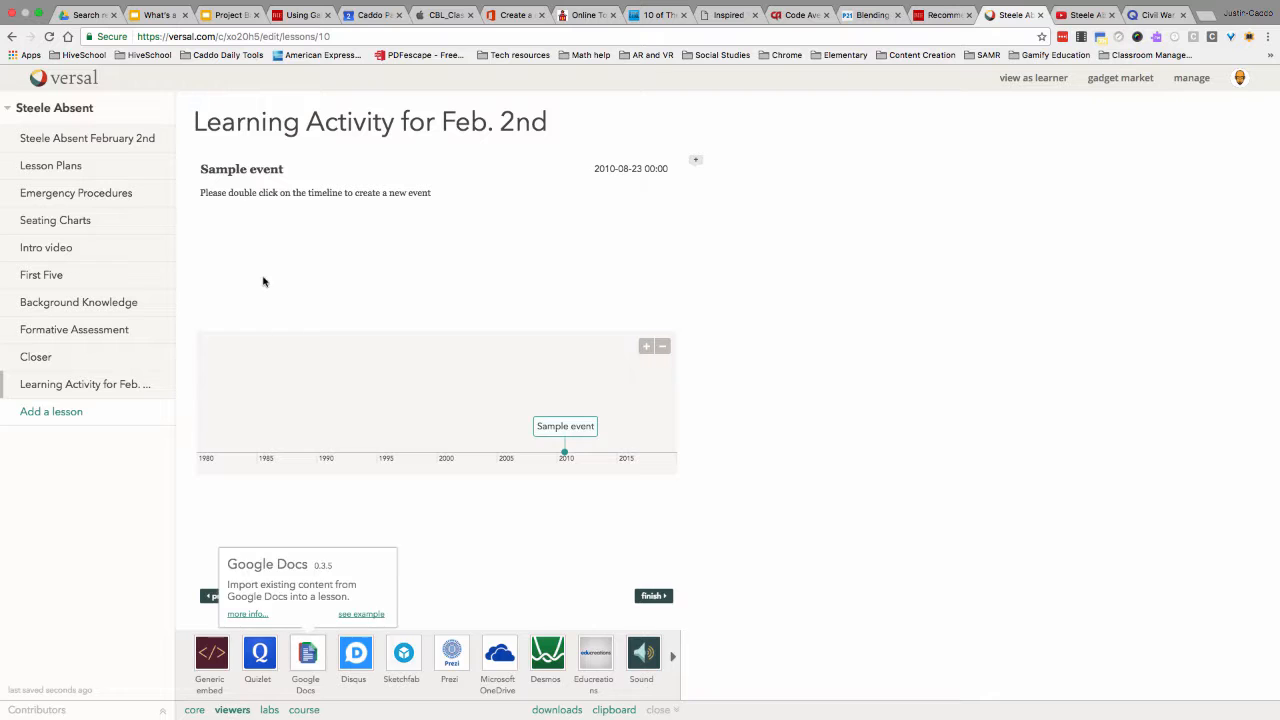
pyautogui.moveTo(305, 653); pyautogui.dragTo(183, 257)
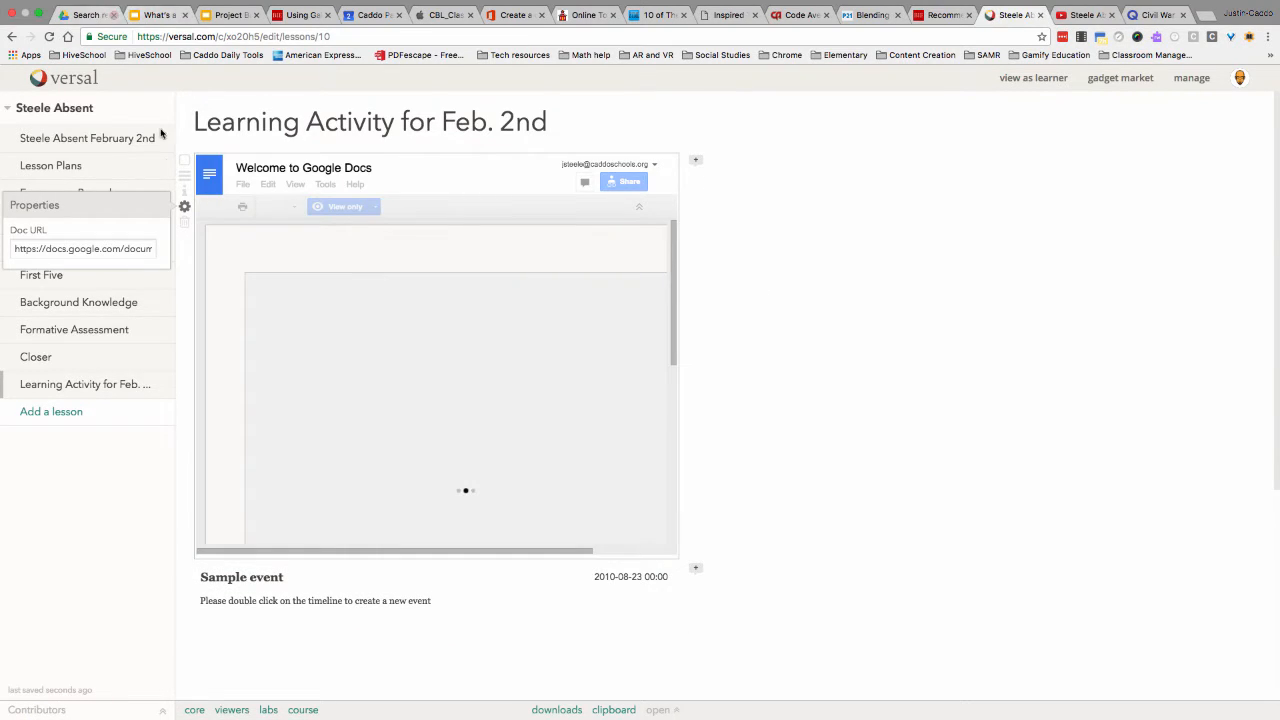
# Switch to Google Drive and replace the previous file search with "is: doc".
pyautogui.click(85, 15)
pyautogui.click(213, 85)
pyautogui.press('Return')
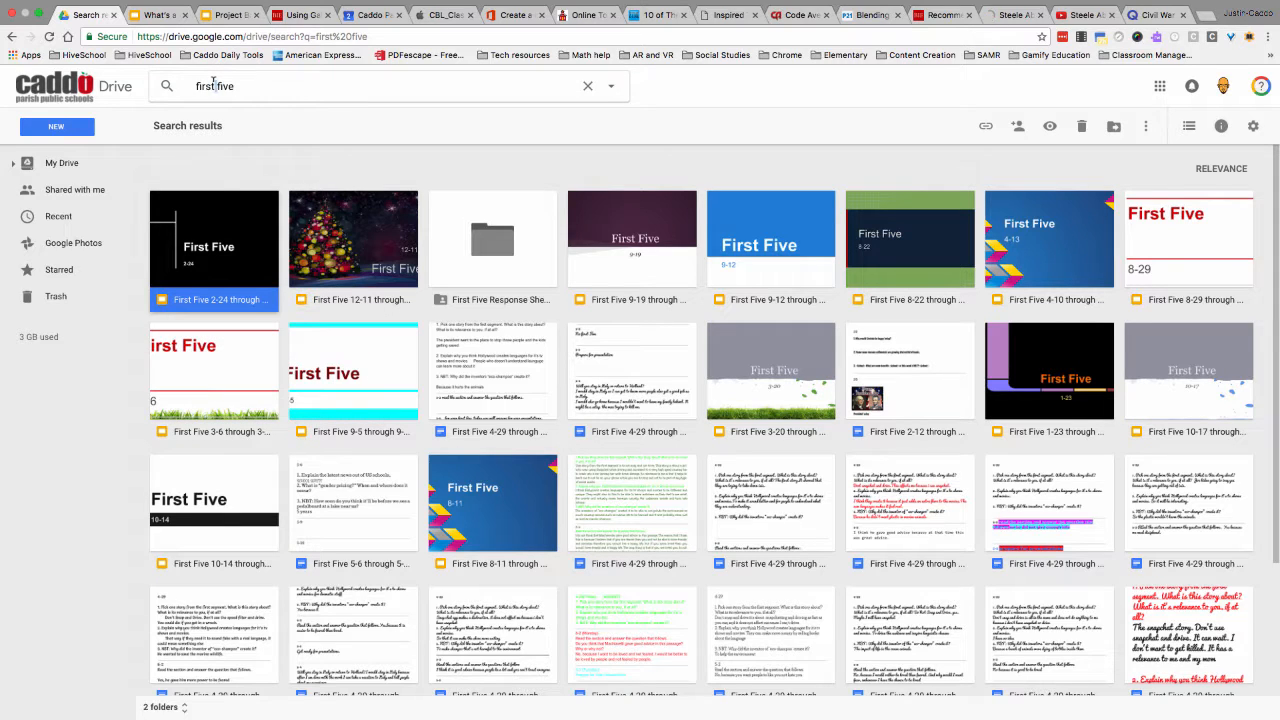
pyautogui.tripleClick(213, 85)
pyautogui.press('BackSpace')
pyautogui.write('i')
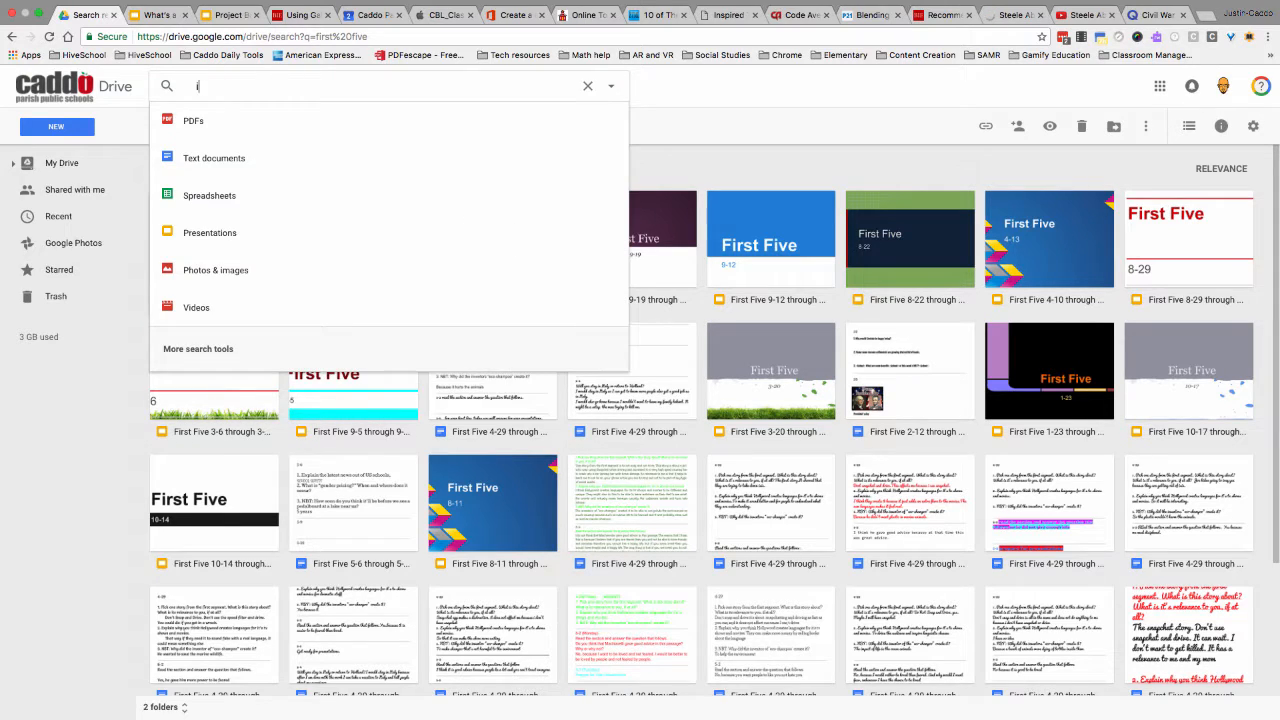
pyautogui.write('s doc')
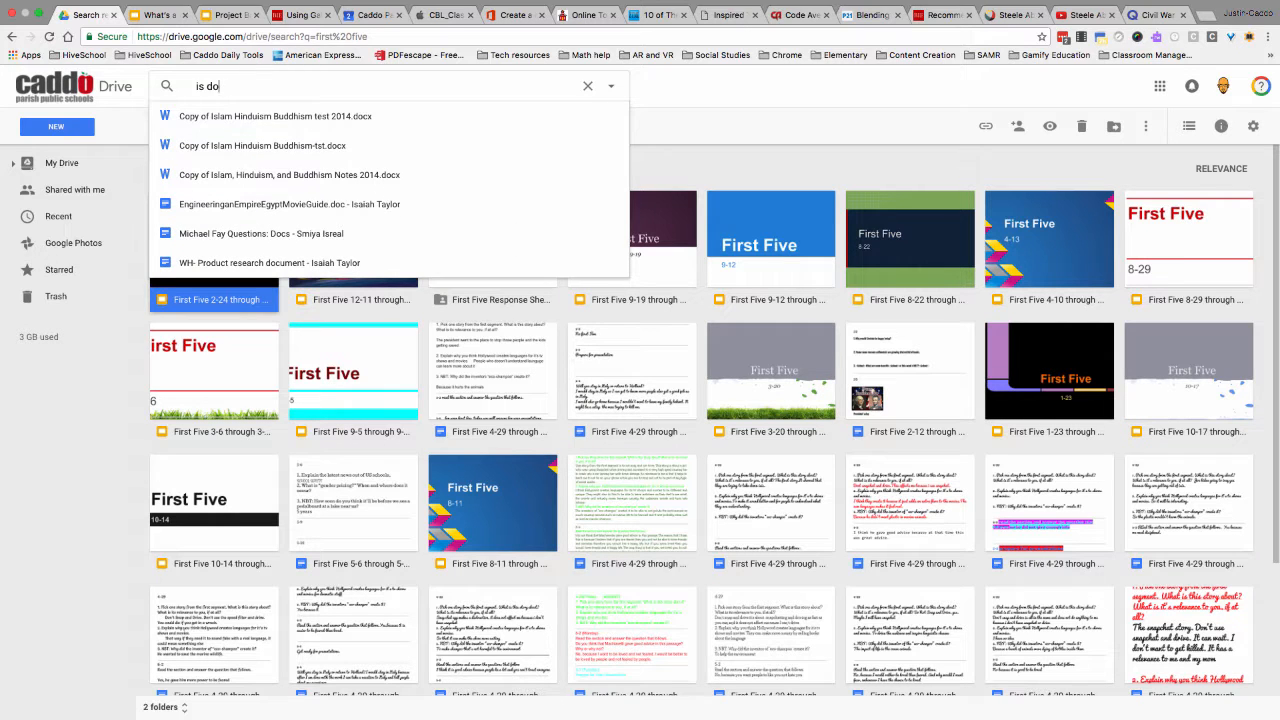
pyautogui.press('BackSpace')
pyautogui.press('BackSpace')
pyautogui.press('BackSpace')
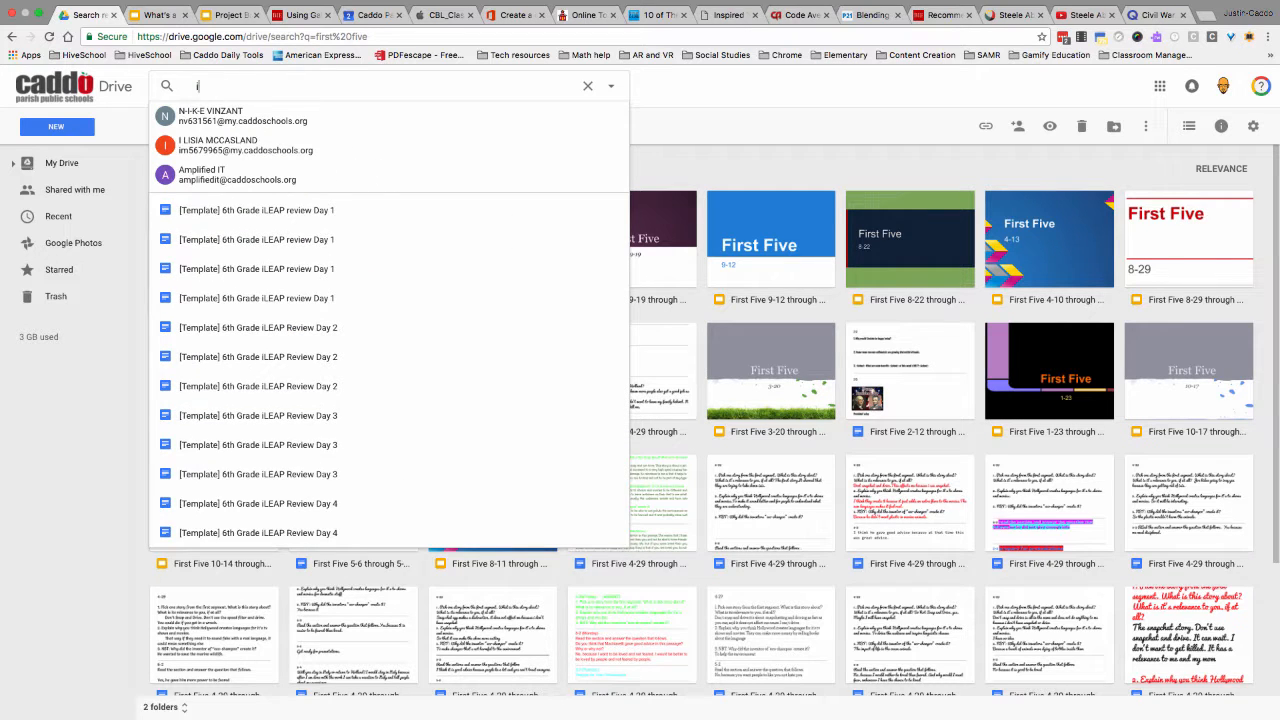
pyautogui.write('s: doc')
pyautogui.press('Return')
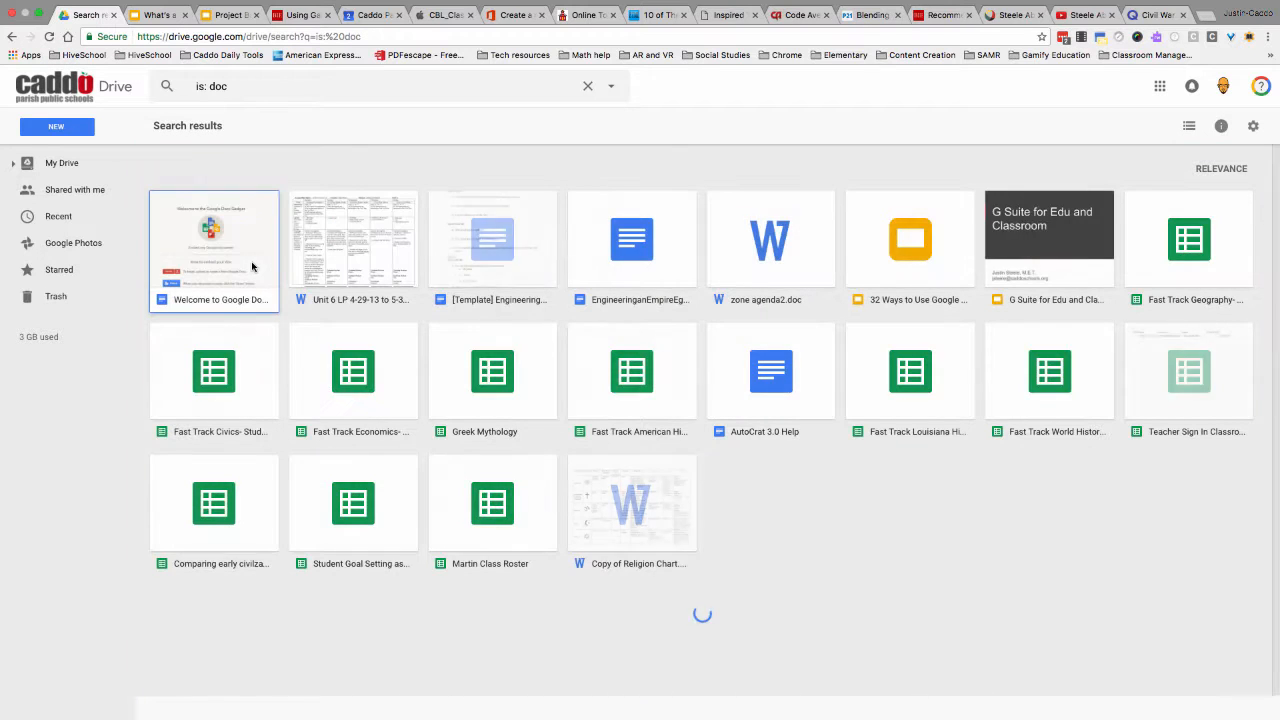
# Get the shareable link of EngineeringanEmpireEgyptMovieGuide.doc and set it as the Doc URL of the Google Docs gadget in Versal.
pyautogui.rightClick(614, 260)
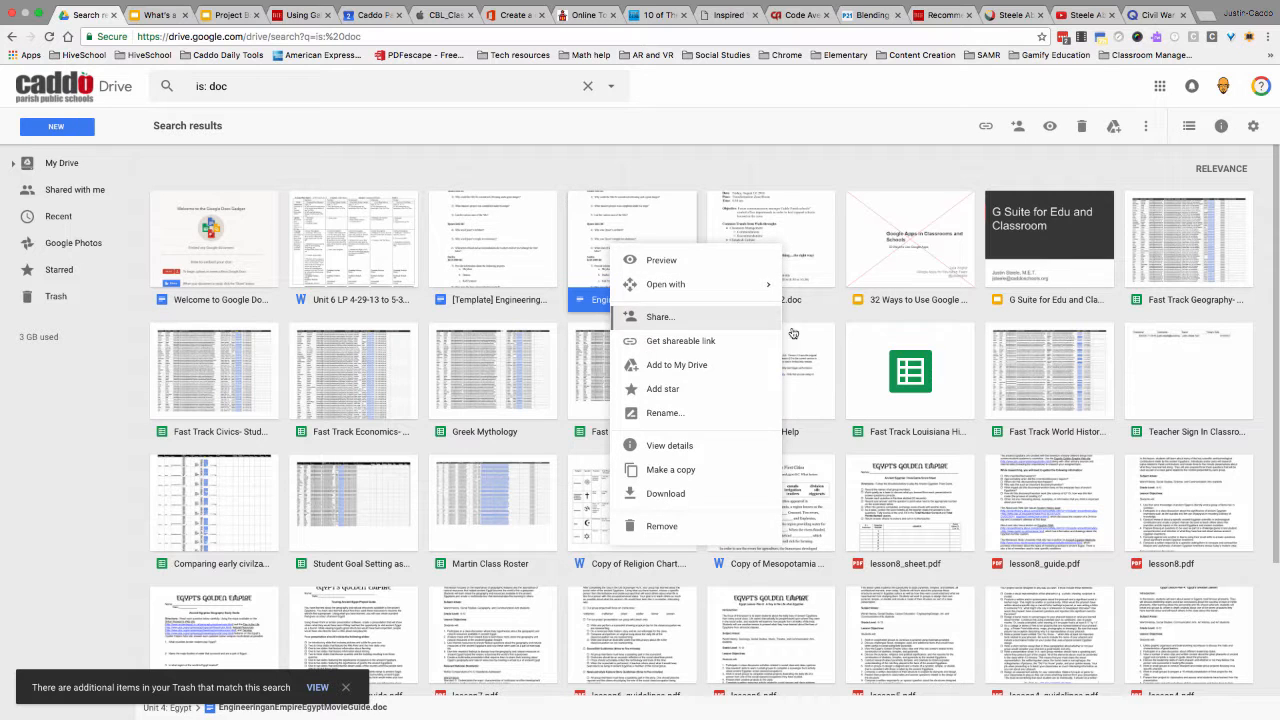
pyautogui.click(680, 341)
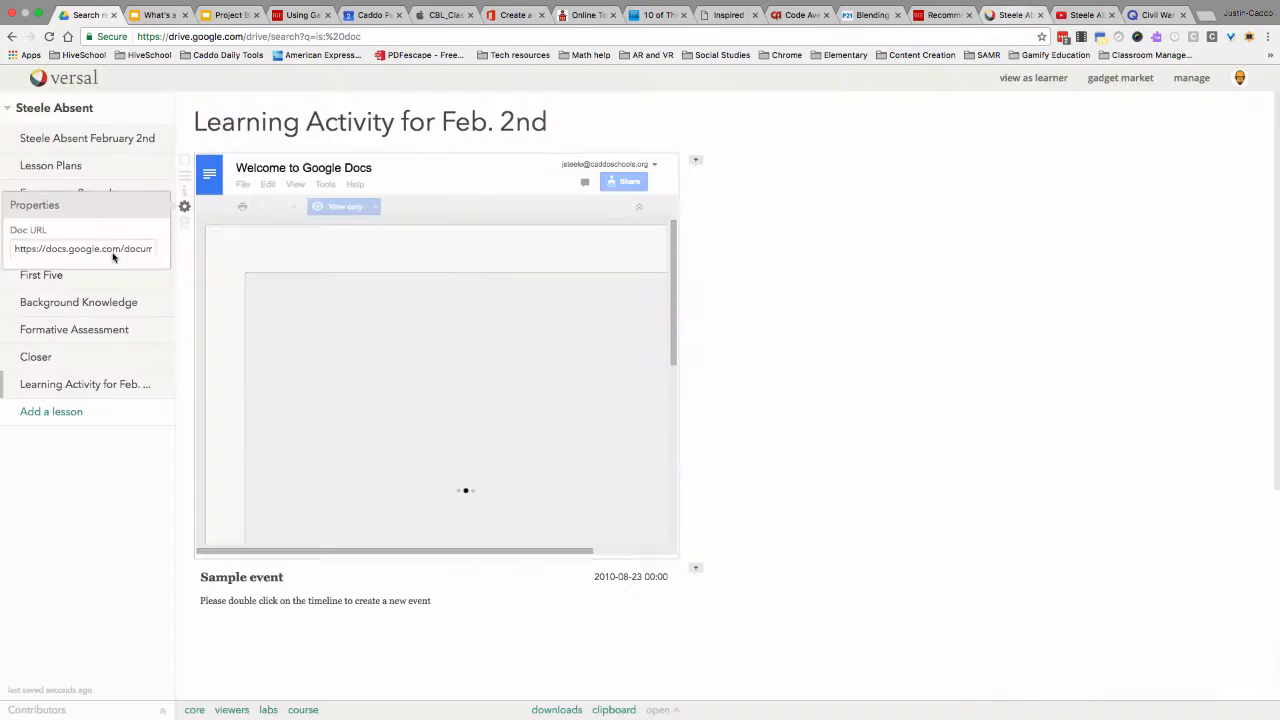
pyautogui.tripleClick(122, 248)
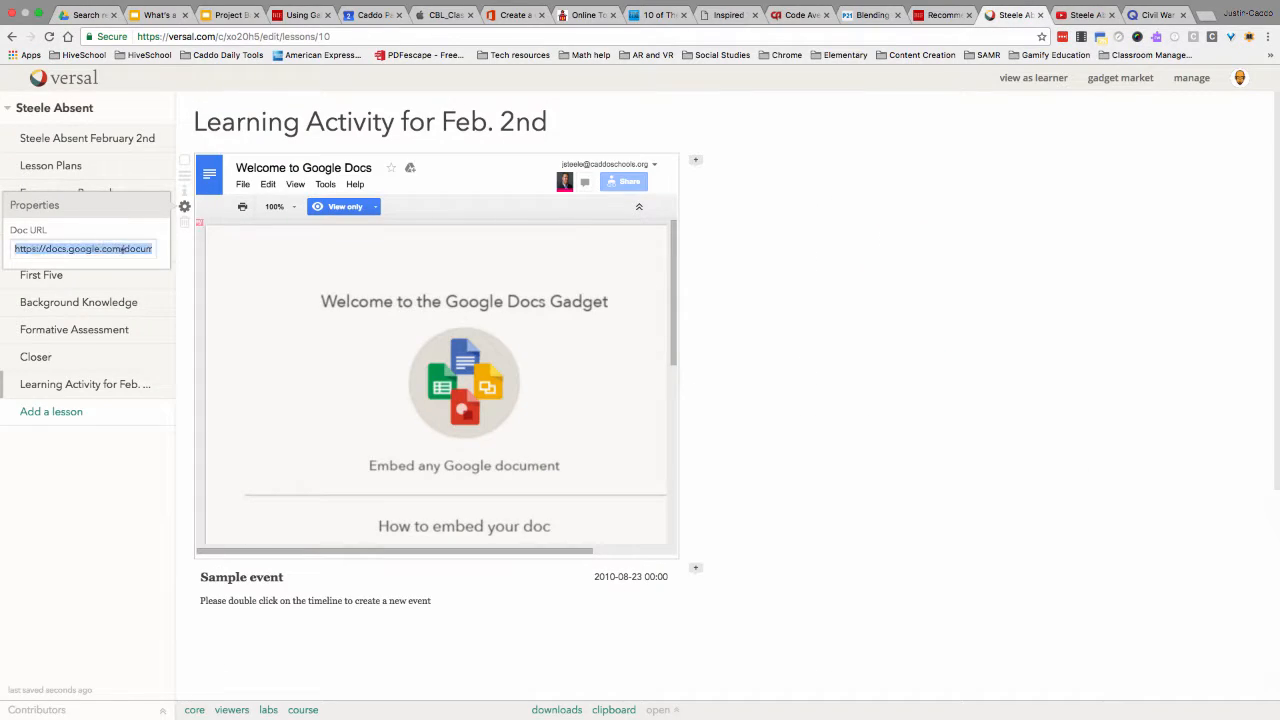
pyautogui.hotkey('ctrl', 'v')
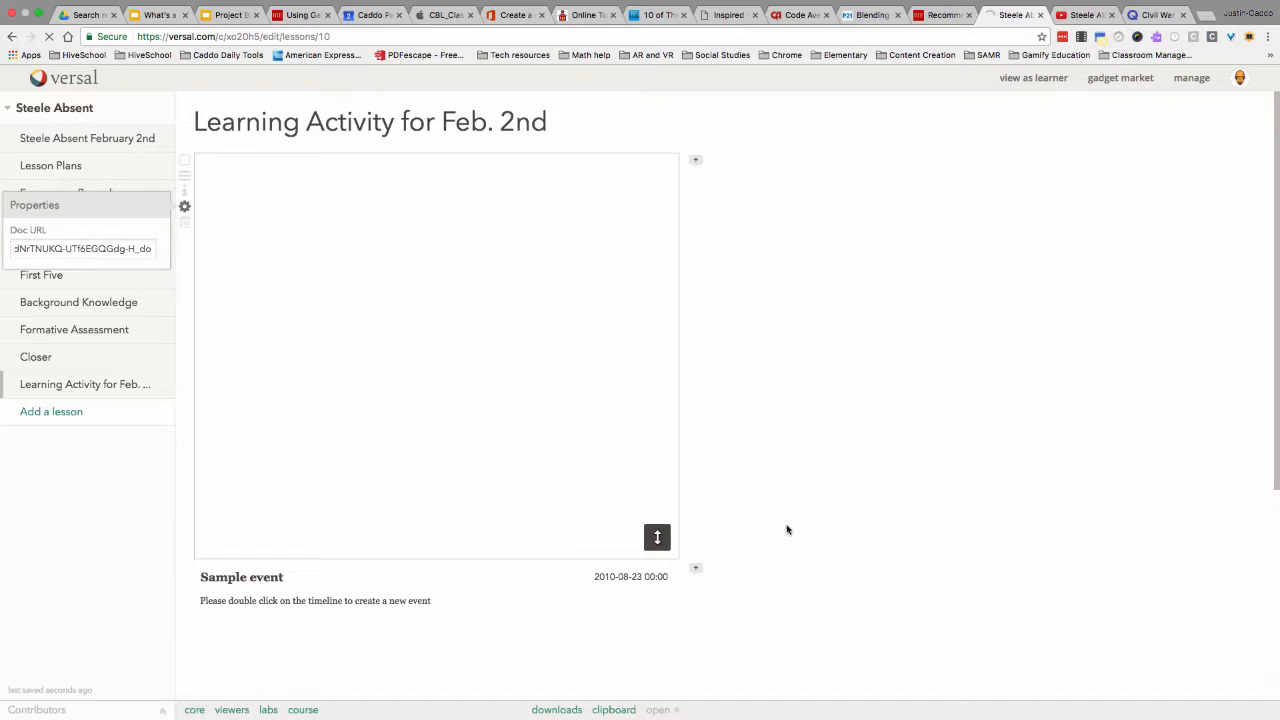
# Add section headers "Here are the directions for today's assignment" above the document and "Create a timeline for the Civil War" above the timeline.
pyautogui.click(194, 709)
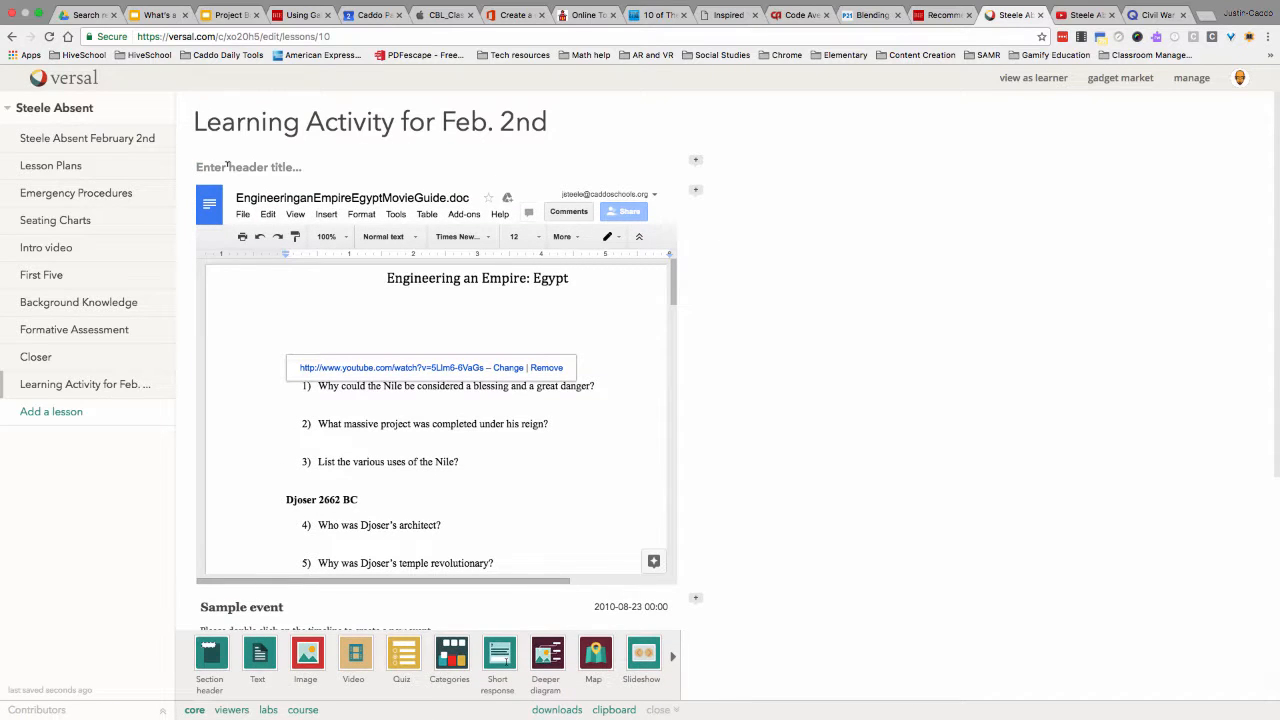
pyautogui.write("Here are the directions for today's assignment")
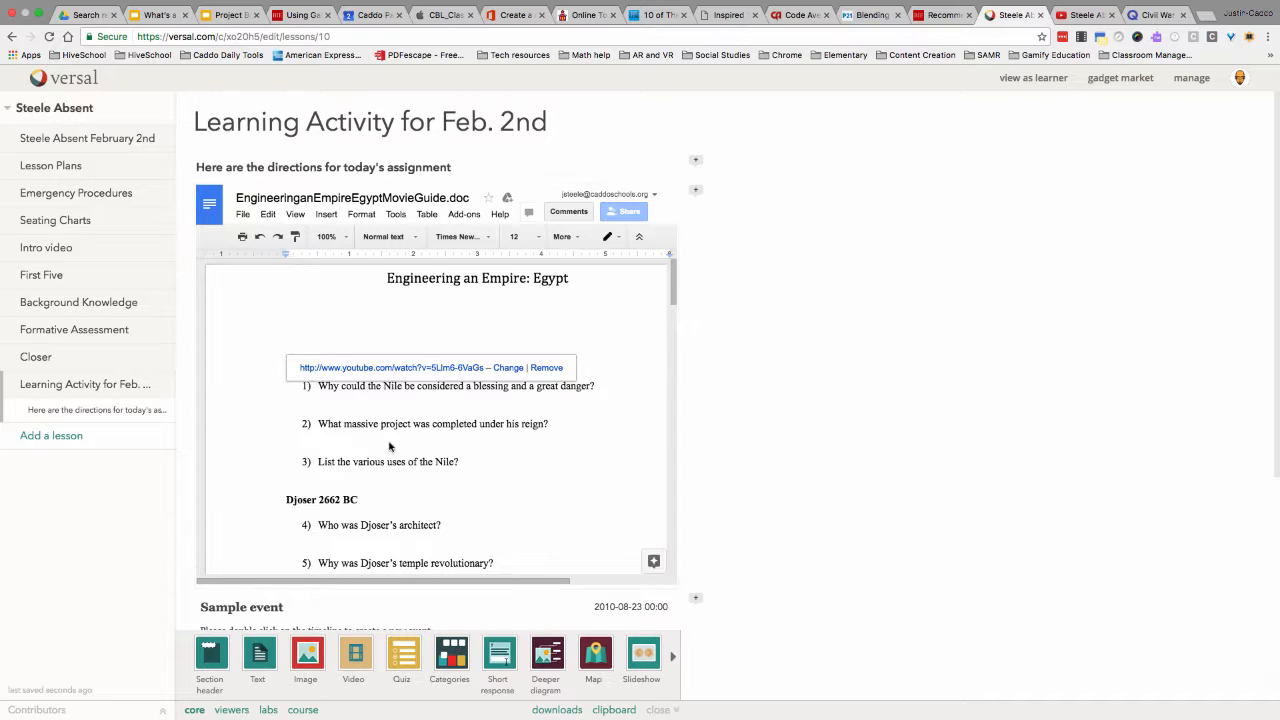
pyautogui.scroll(-3, 301, 575)
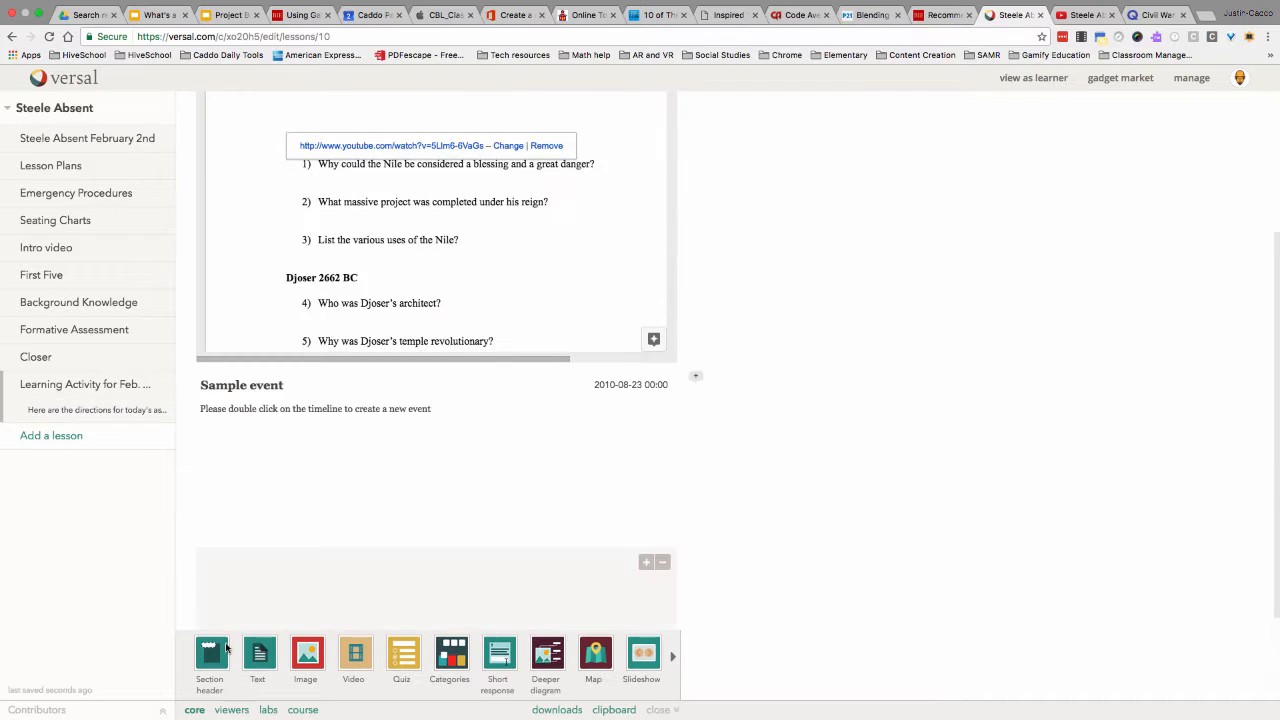
pyautogui.moveTo(209, 652); pyautogui.dragTo(260, 383)
pyautogui.write('Create a timeline for t')
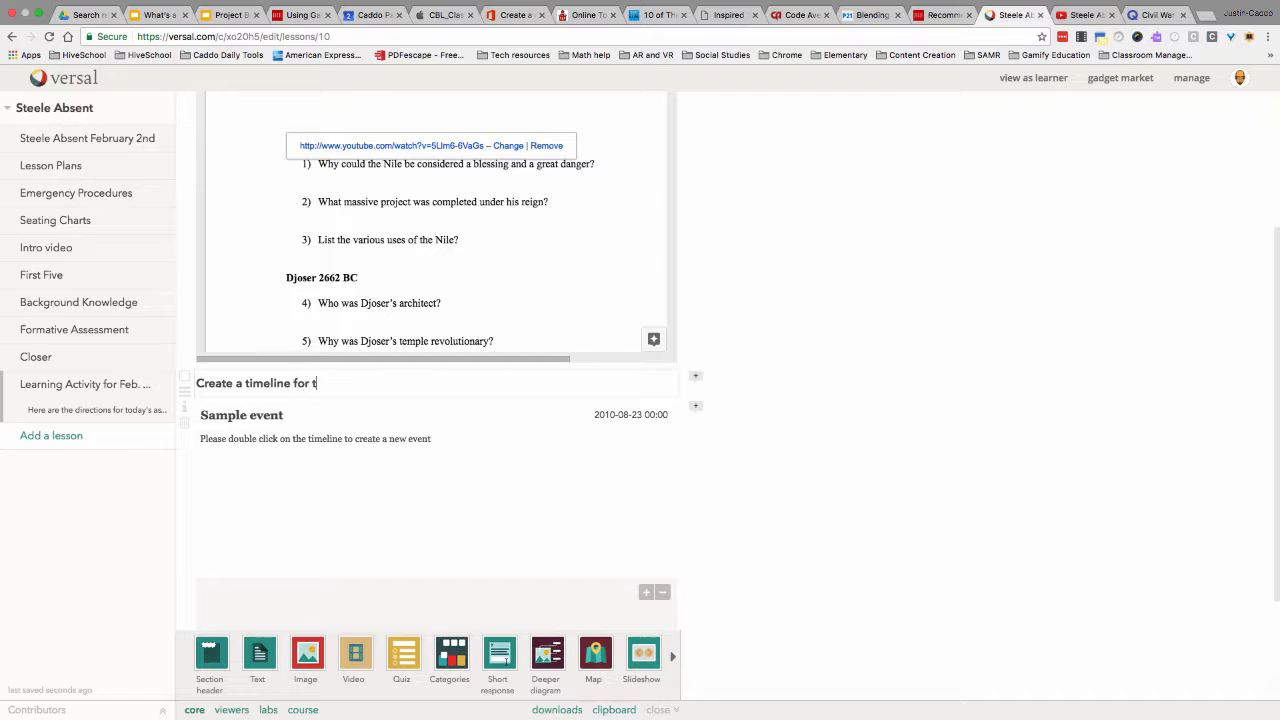
pyautogui.write('he Civil War')
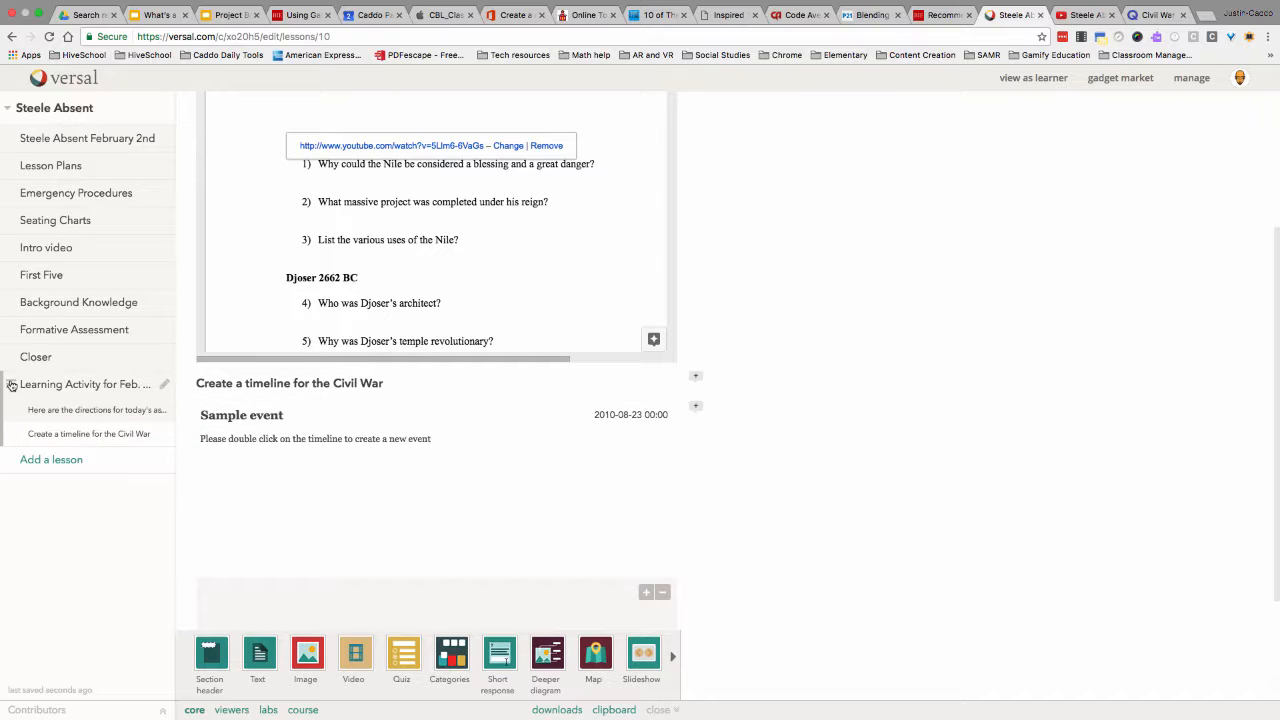
# Move the "Learning Activity for Feb. 2nd" lesson between "Background Knowledge" and "Formative Assessment" in the course outline.
pyautogui.moveTo(23, 354); pyautogui.dragTo(75, 311)
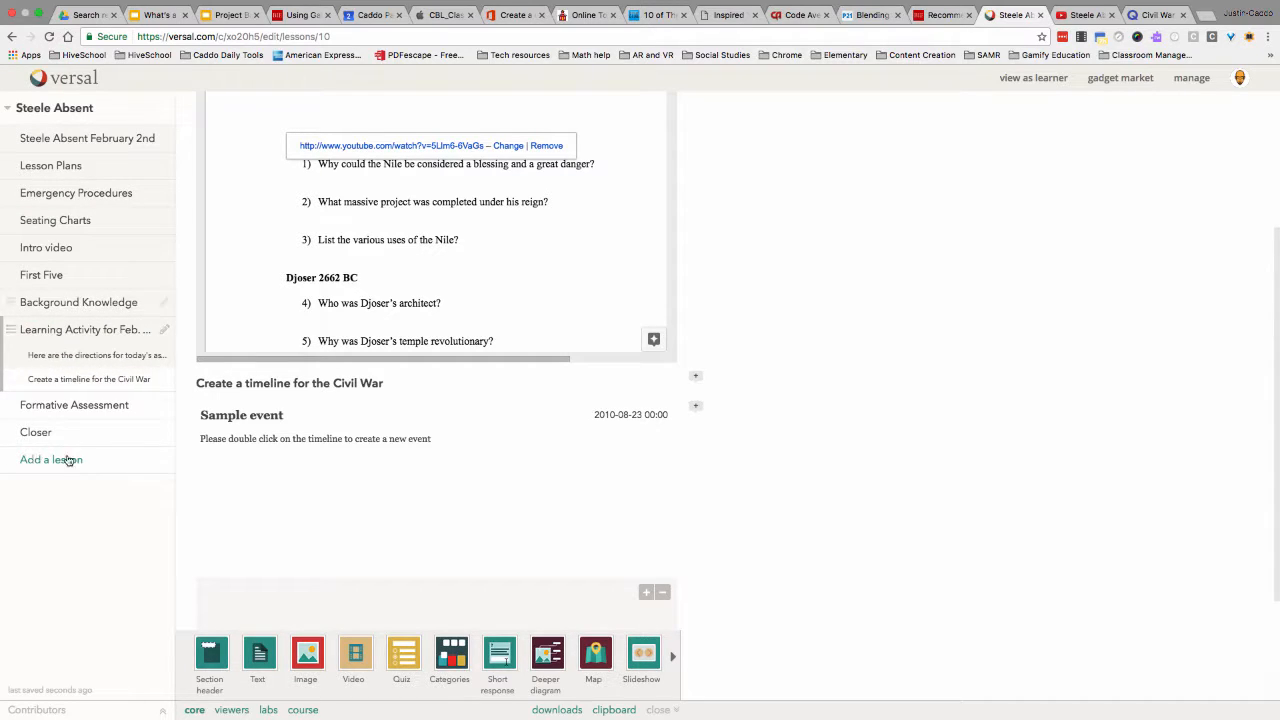
pyautogui.scroll(3, 198, 250)
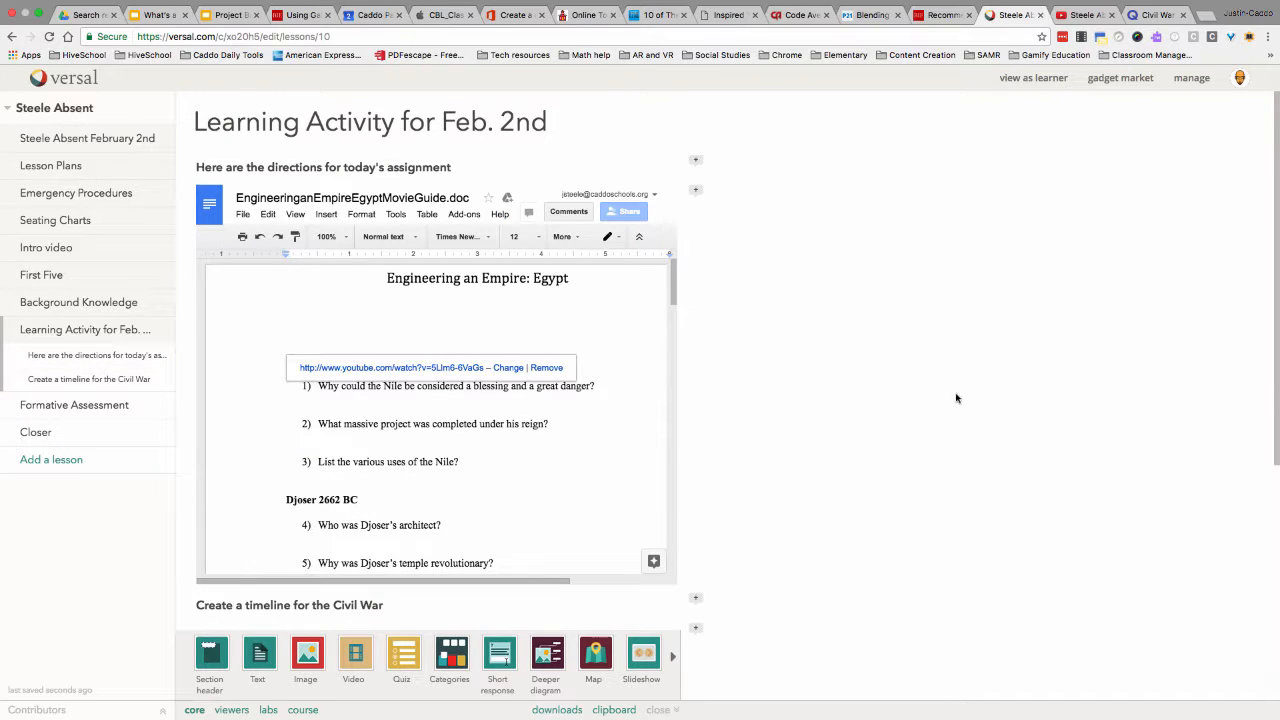
# Preview the course as a learner and look through its lessons, from the lesson plans to the closer.
pyautogui.click(1008, 80)
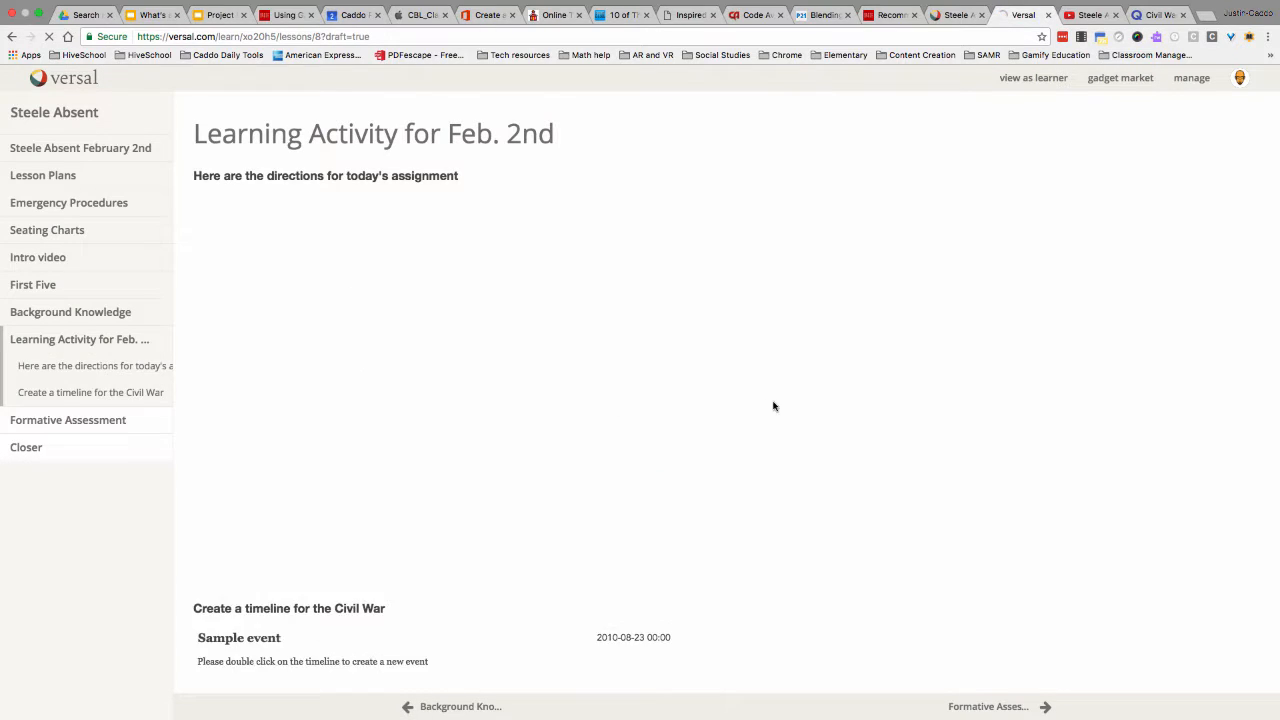
pyautogui.click(37, 154)
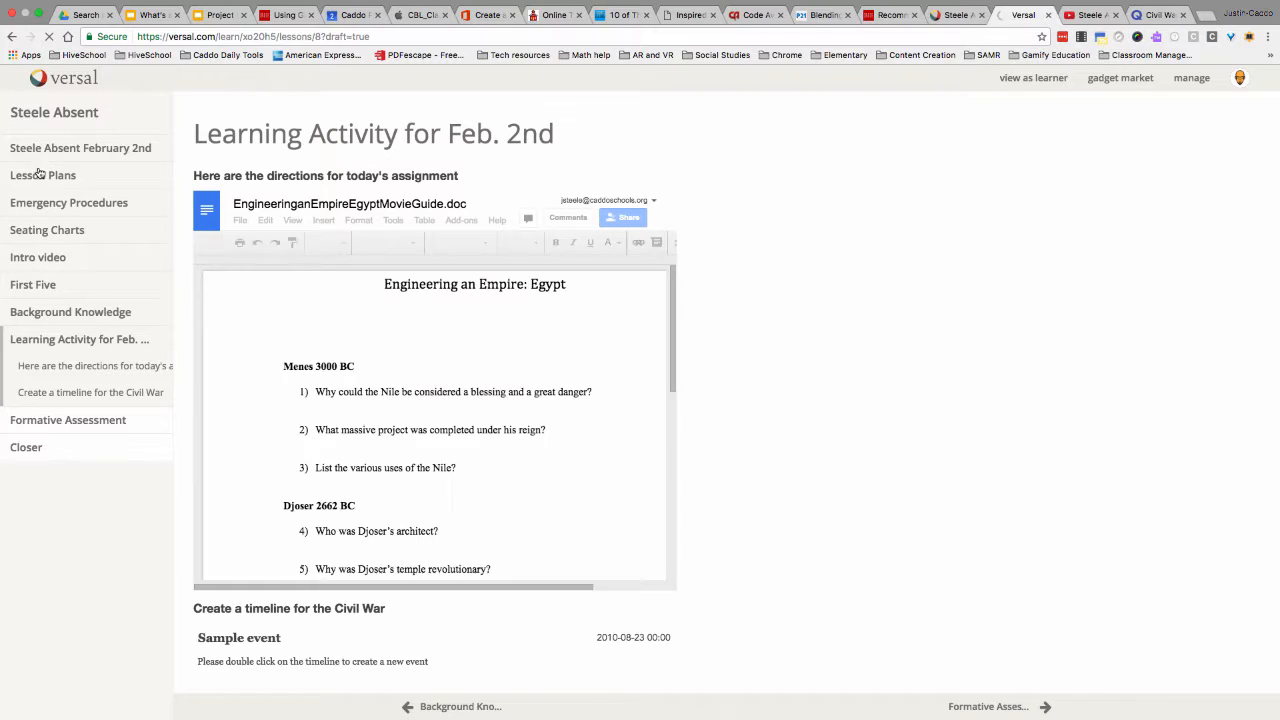
pyautogui.click(46, 187)
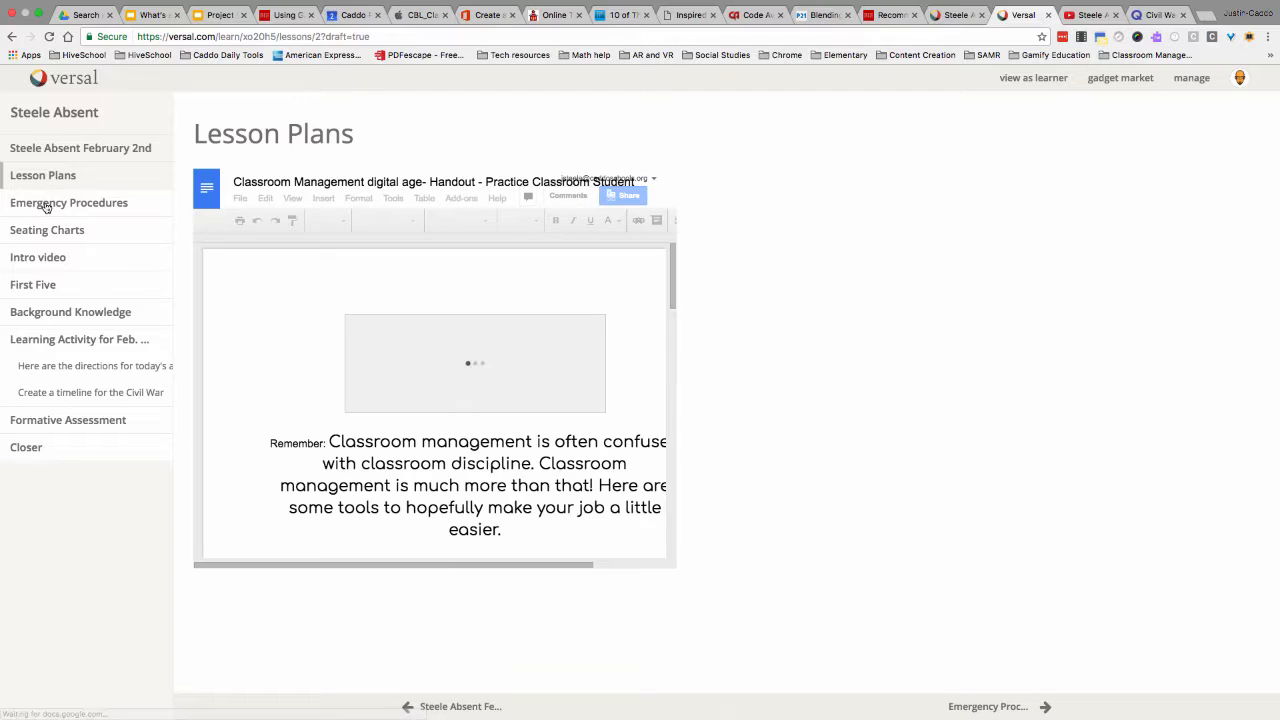
pyautogui.click(55, 230)
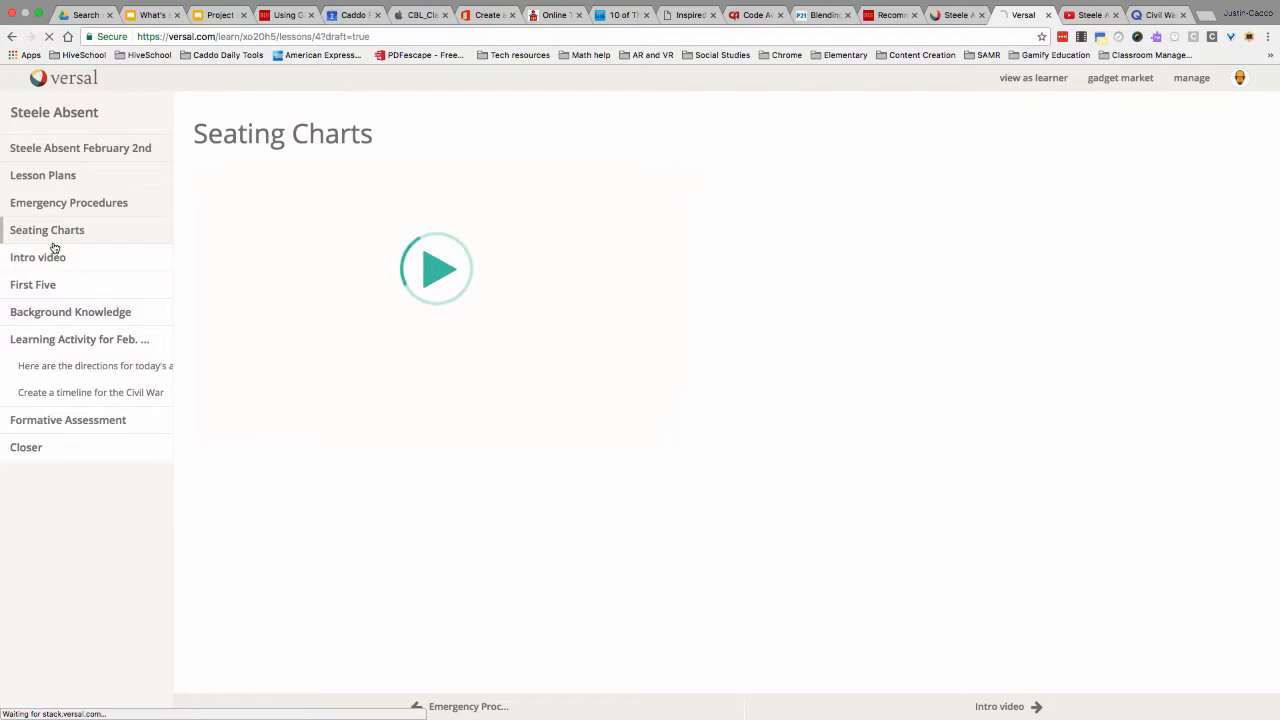
pyautogui.click(48, 262)
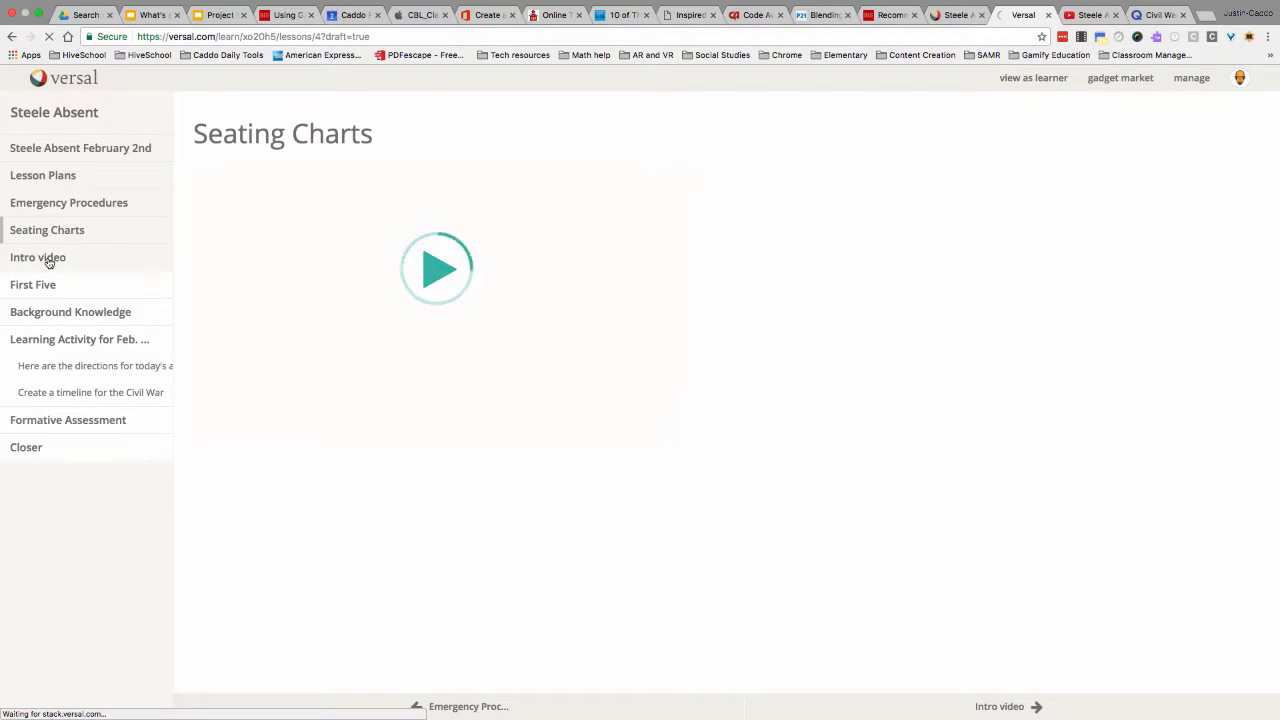
pyautogui.click(55, 289)
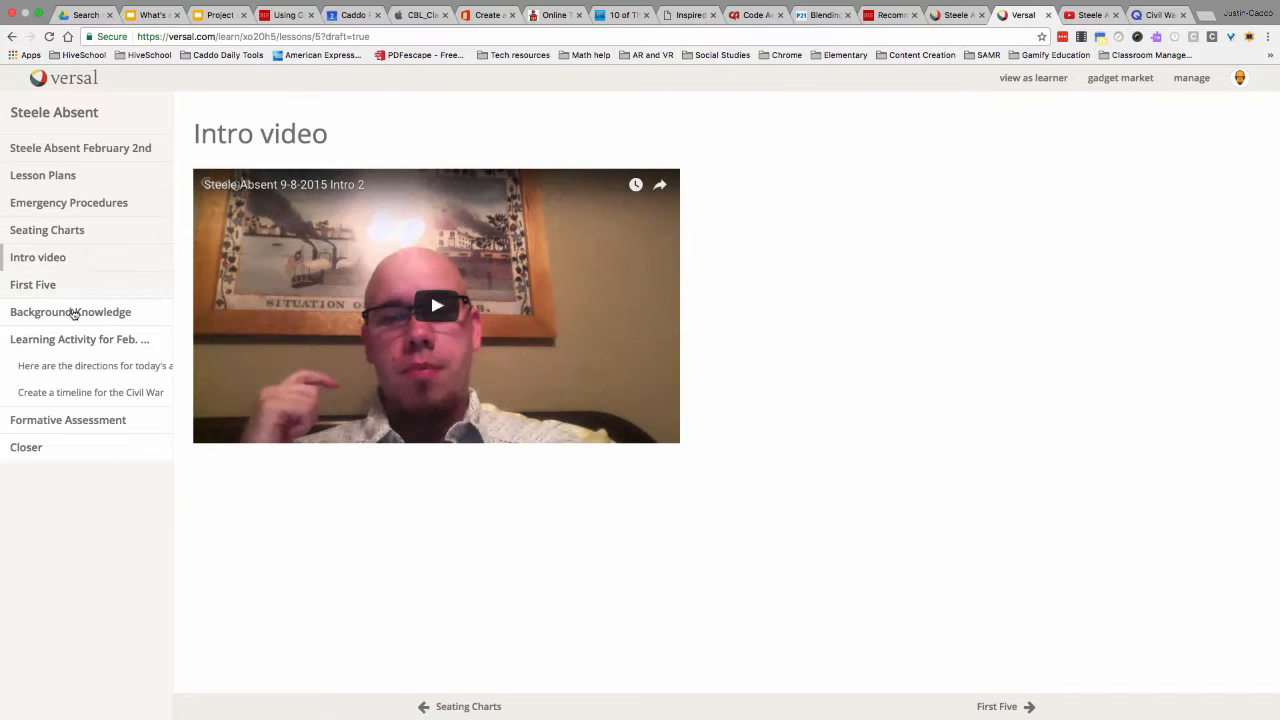
pyautogui.click(90, 345)
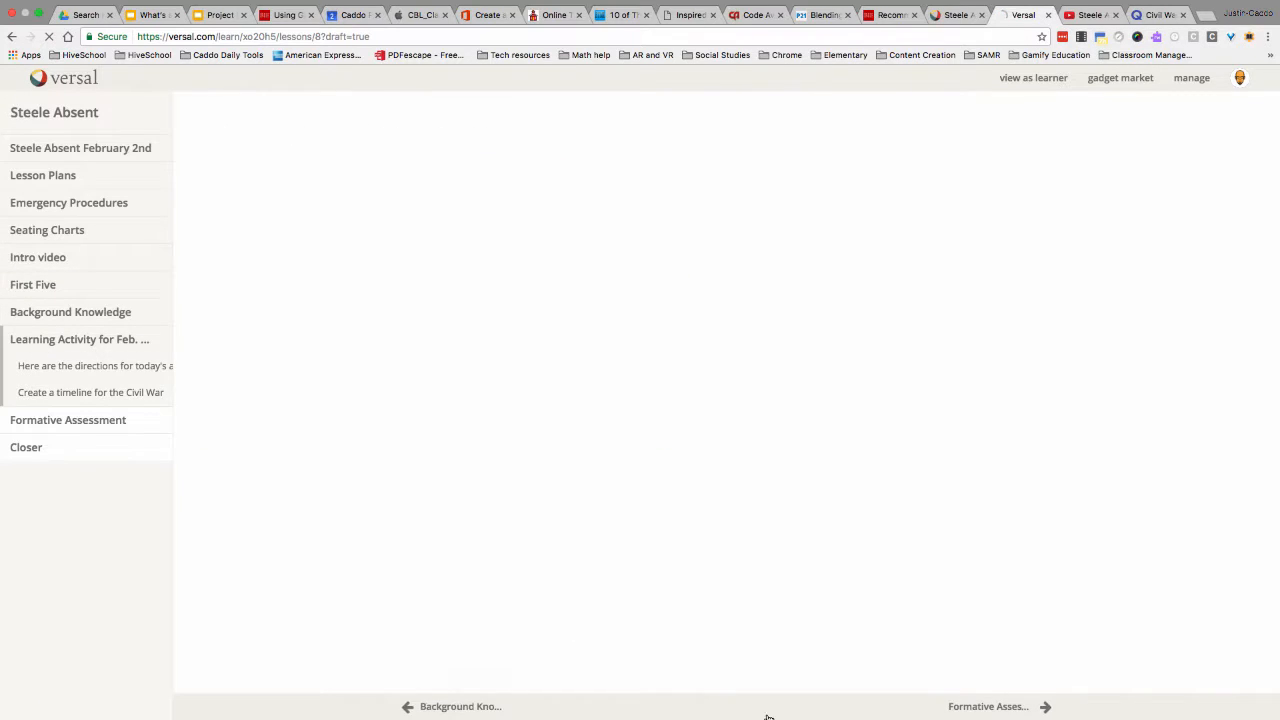
pyautogui.click(901, 713)
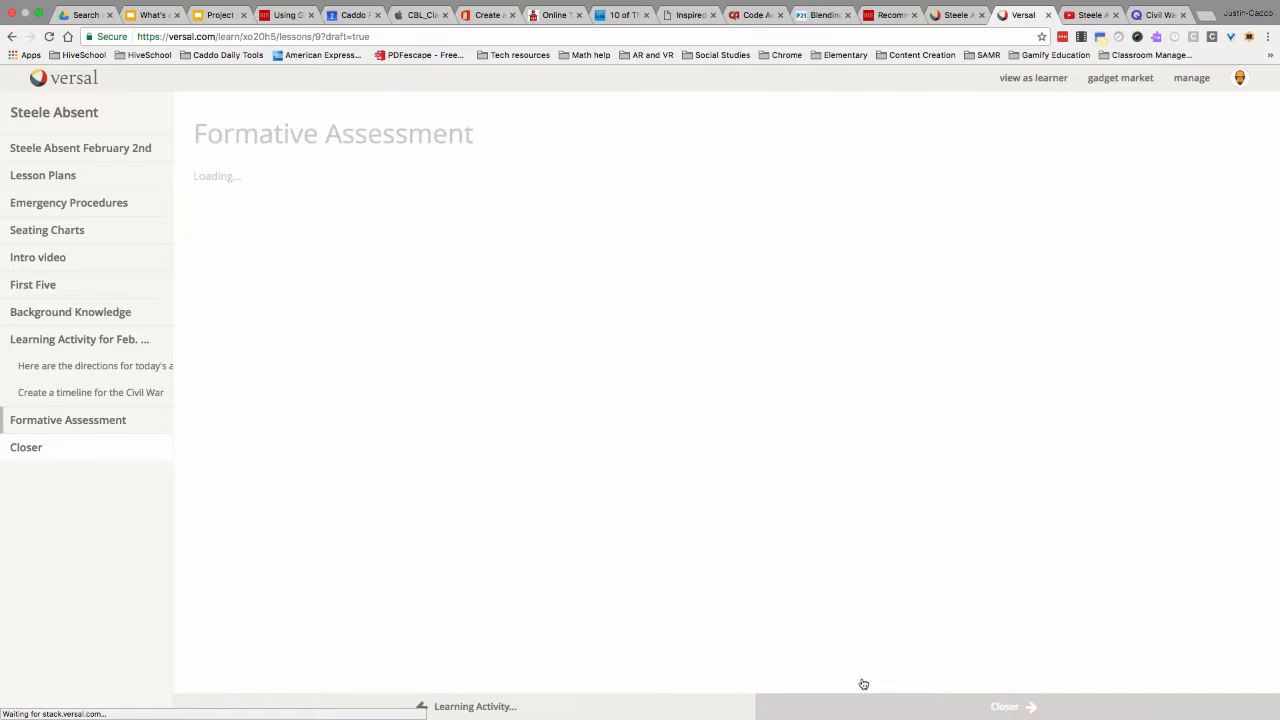
pyautogui.click(866, 700)
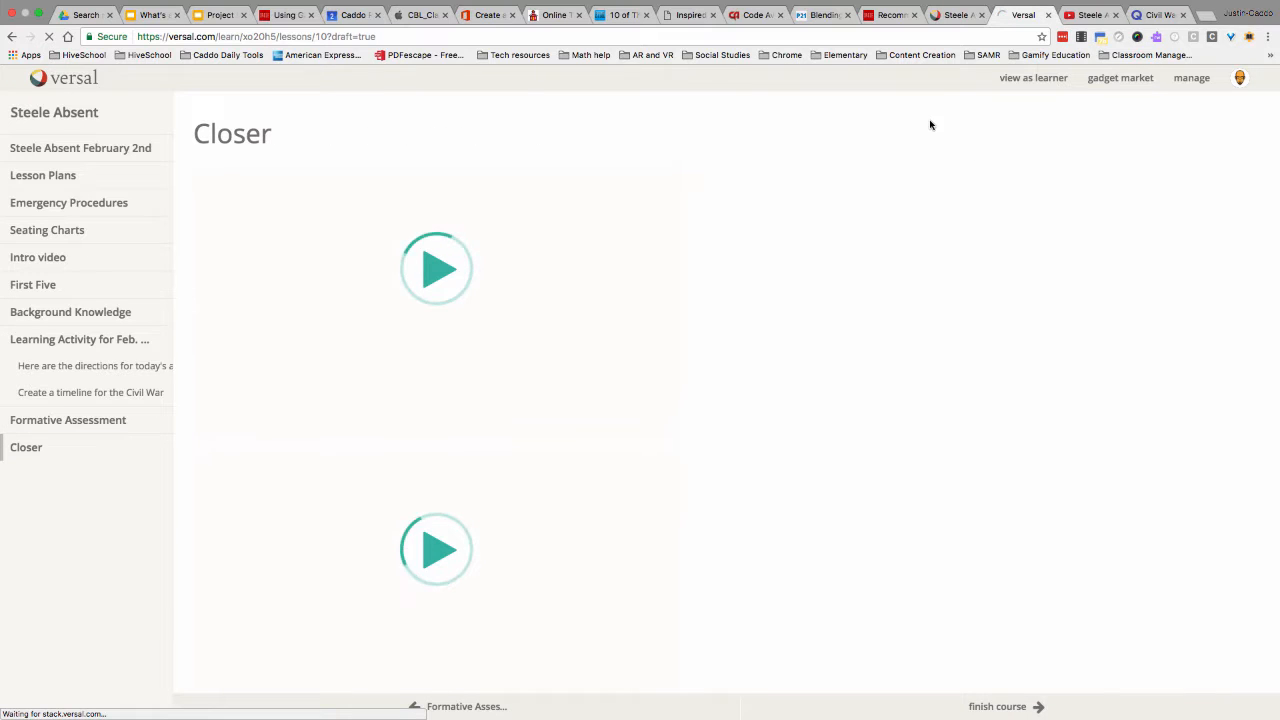